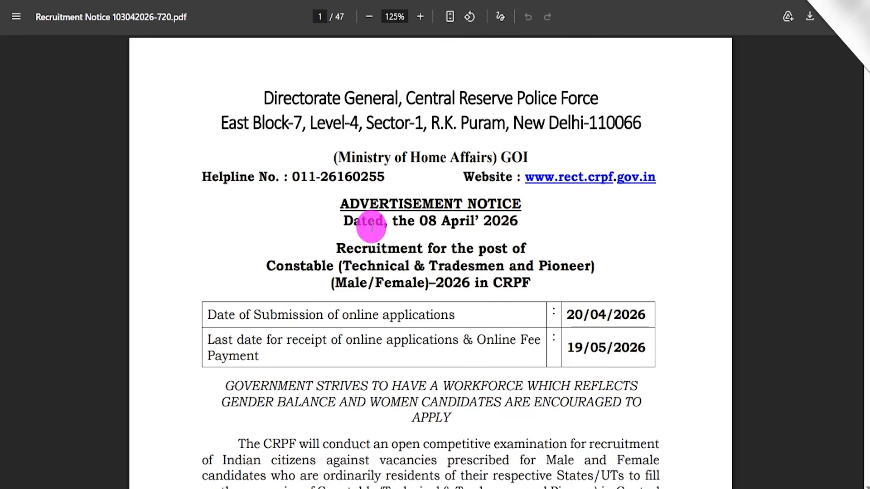
- Review the headings of the English and Hindi recruitment notices and look over the candidate registration form
left_click_drag(303, 265, 388, 265)
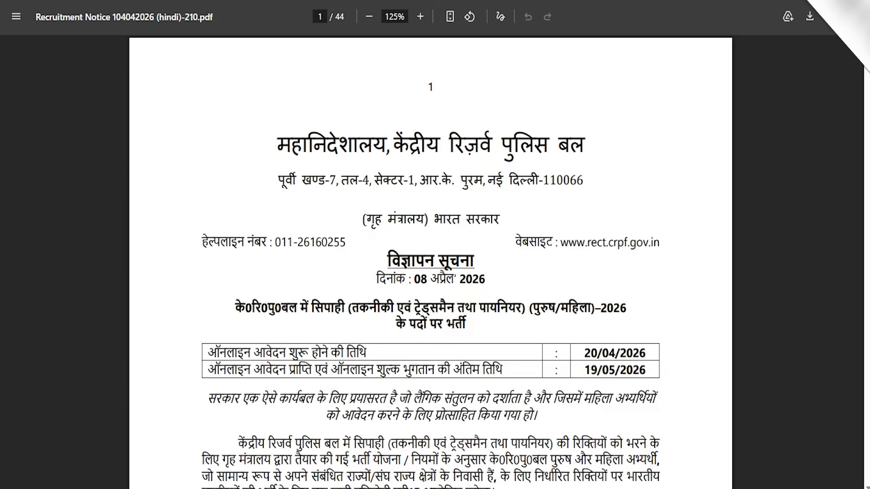
left_click_drag(352, 143, 528, 144)
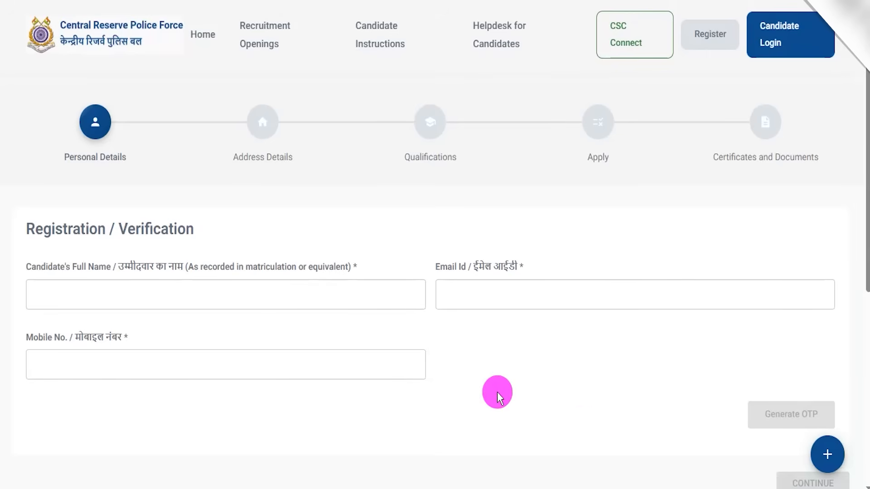
scroll(491, 383, "down", 5)
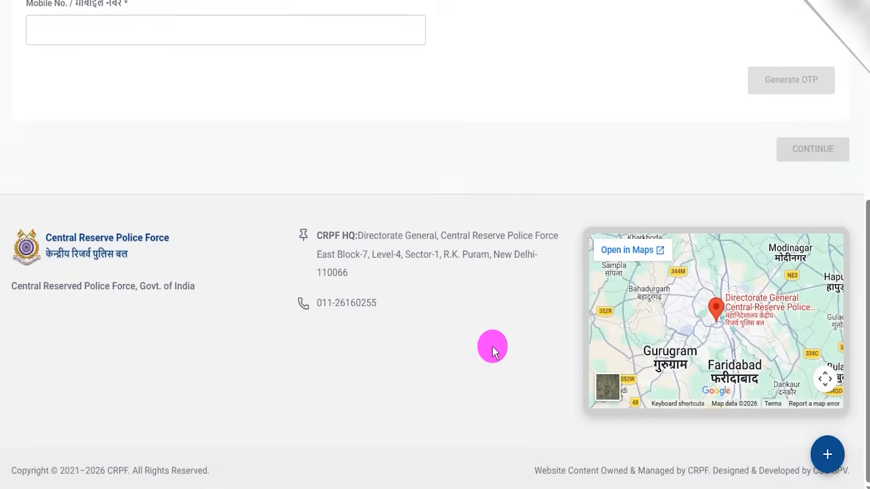
scroll(492, 346, "up", 6)
scroll(492, 346, "up", 1)
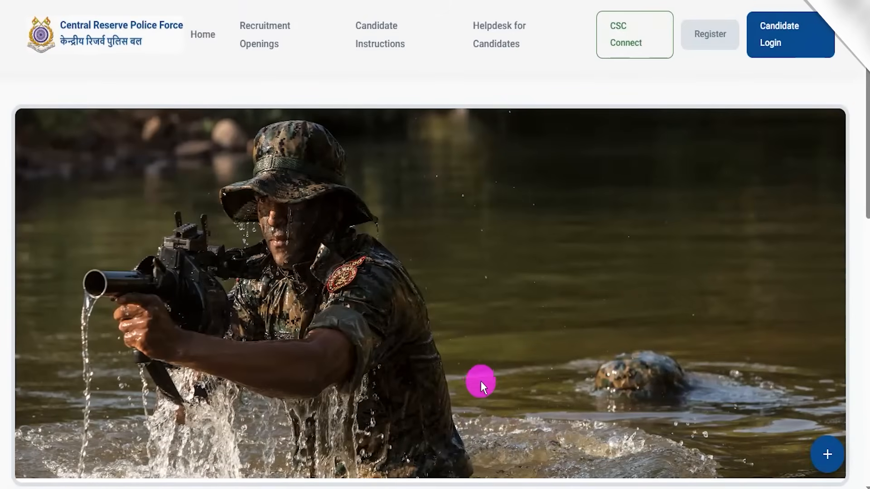
- Look through the recruitment portal's home page, including the Current Recruitment Openings section
scroll(481, 382, "down", 2)
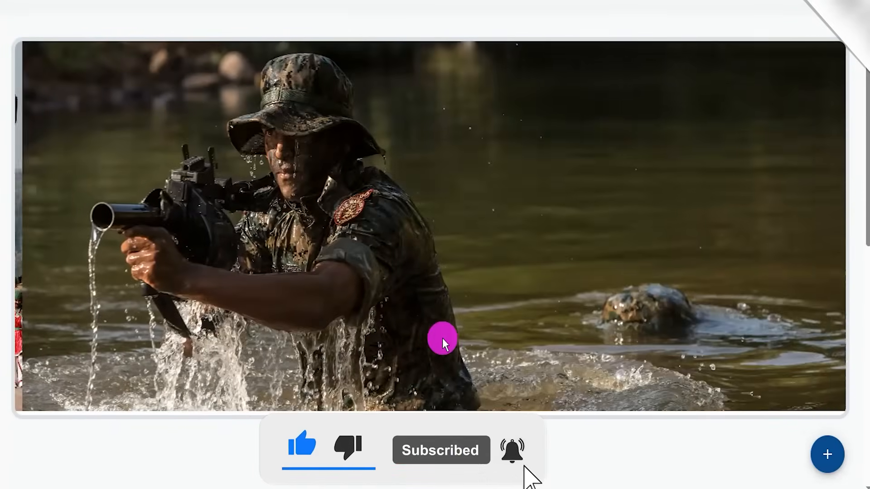
scroll(442, 340, "down", 5)
scroll(442, 339, "up", 7)
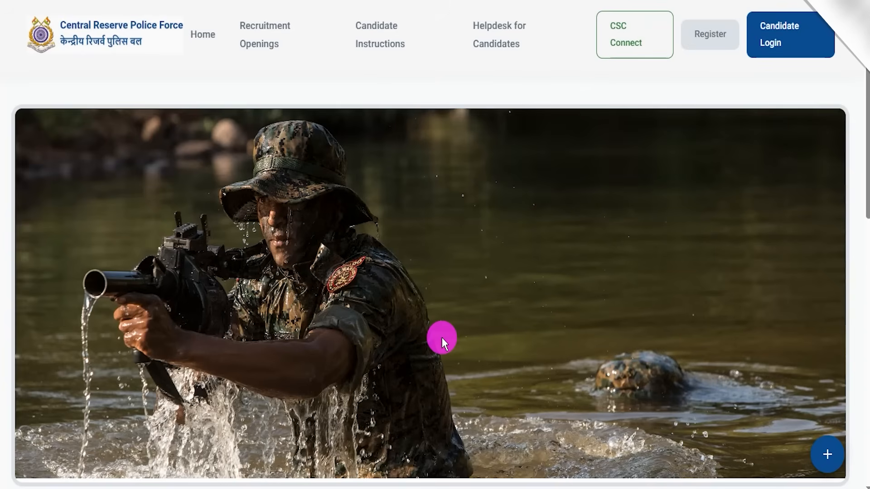
scroll(501, 293, "down", 5)
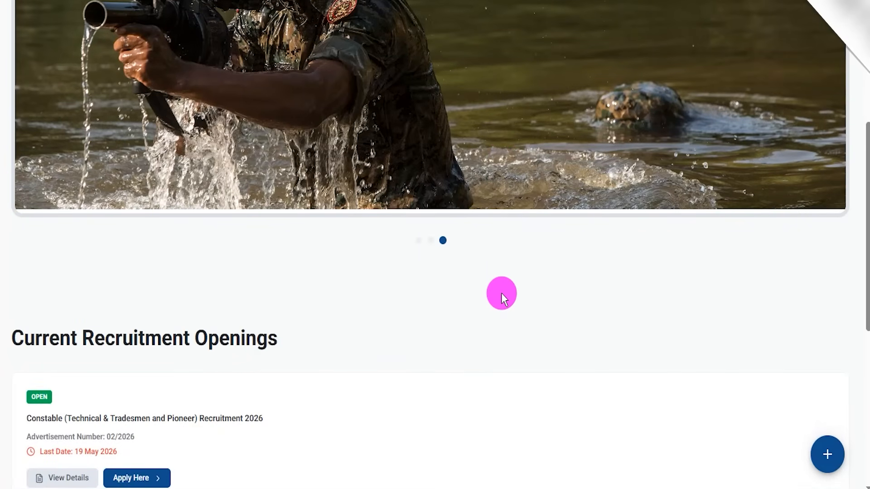
scroll(501, 292, "down", 5)
scroll(501, 293, "up", 9)
scroll(501, 293, "up", 1)
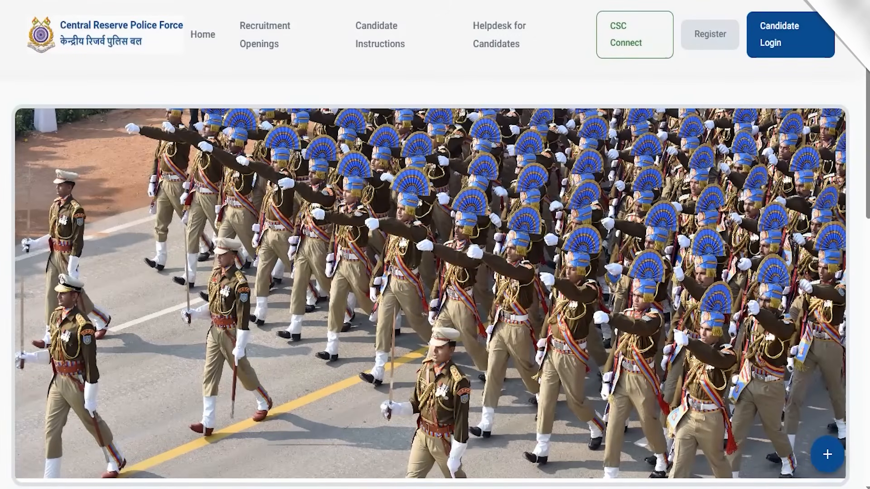
- Bring up the portal's candidate login page and the official CRPF website's list of recruitment documents
left_click(501, 1)
left_click(603, 1)
left_click(501, 1)
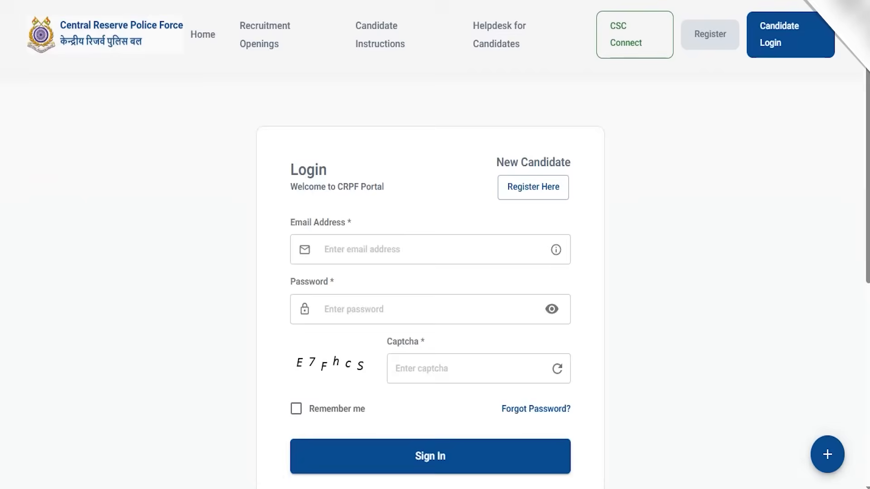
left_click(385, 1)
left_click(265, 1)
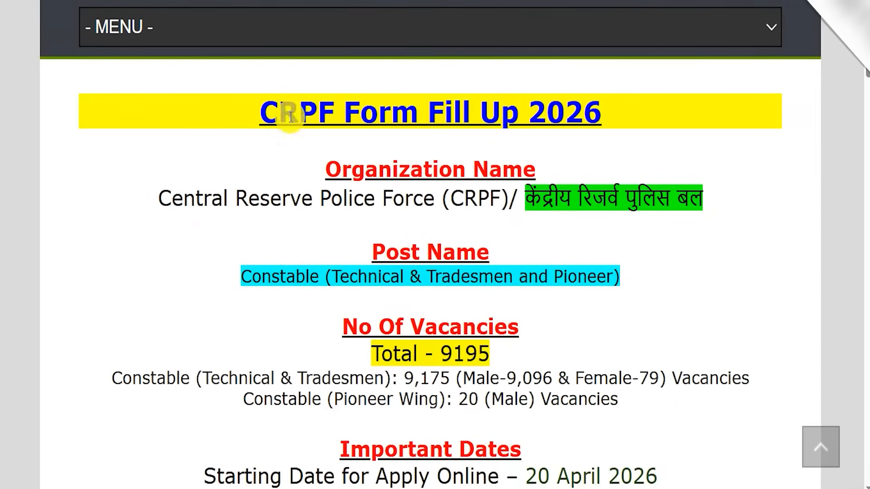
- Switch to the CRPF Form Fill Up 2026 article and read its organization, post name and total vacancies
left_click_drag(278, 111, 587, 118)
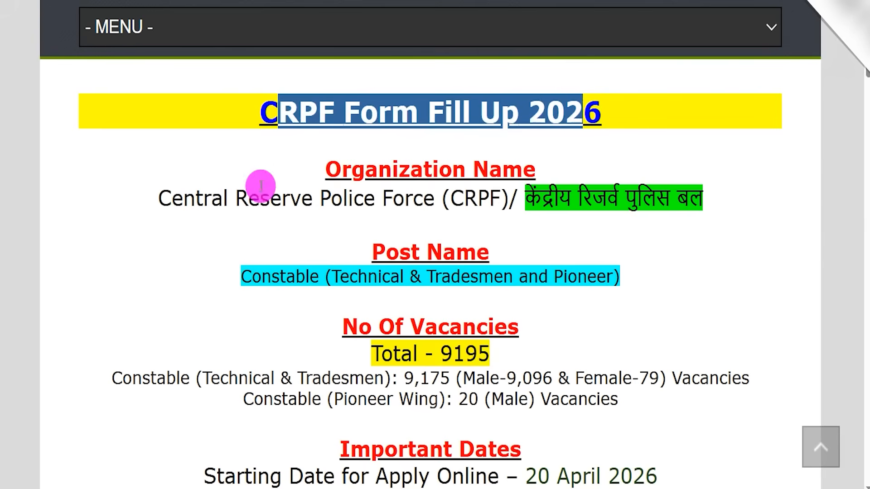
left_click_drag(203, 198, 605, 197)
left_click_drag(241, 276, 576, 274)
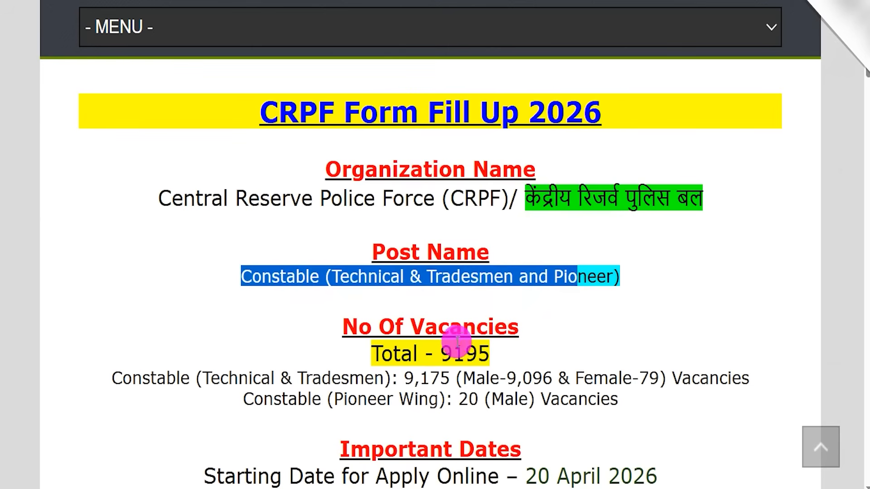
left_click_drag(445, 352, 465, 353)
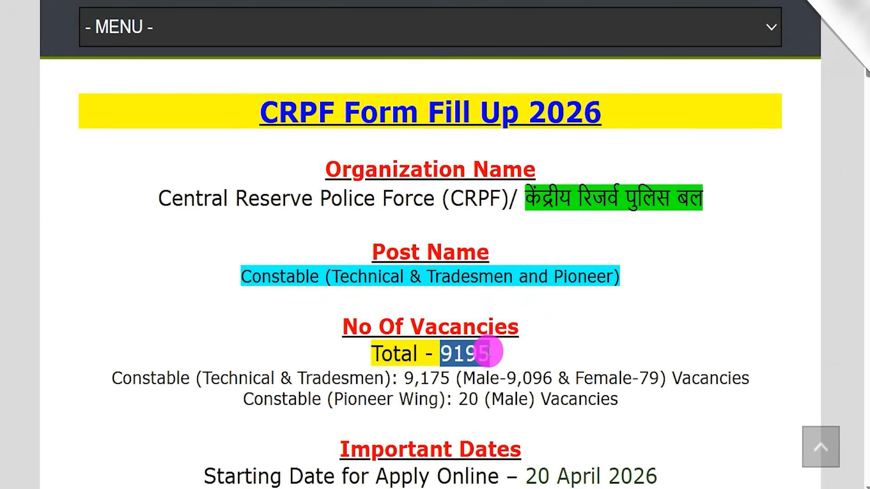
- Read the last date for applying online and the pay scale in the article
scroll(488, 343, "down", 3)
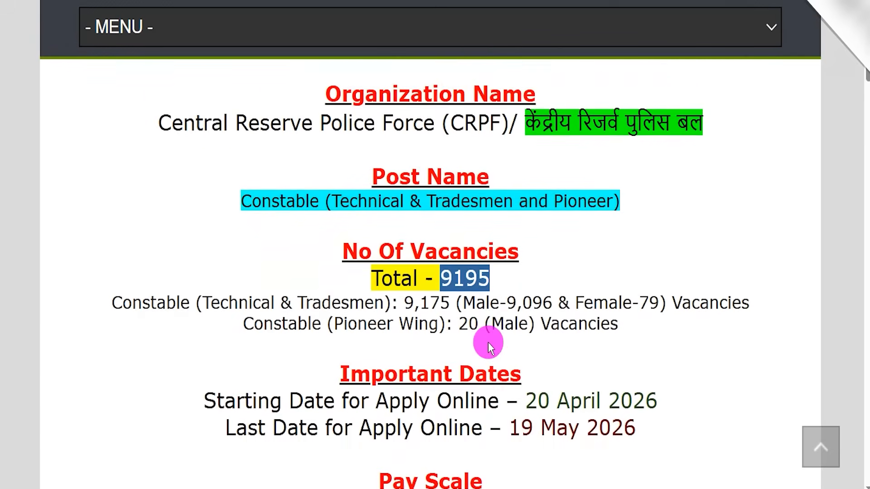
left_click_drag(514, 393, 622, 394)
scroll(618, 379, "down", 5)
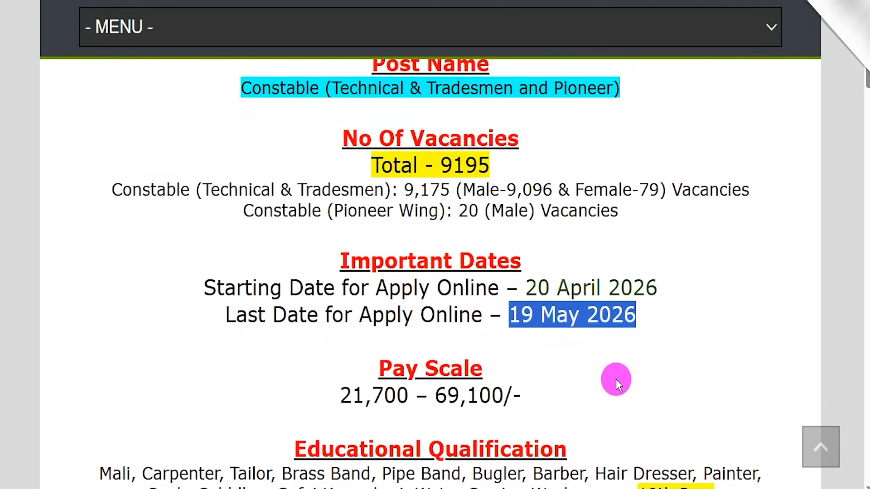
left_click_drag(351, 288, 501, 283)
- Examine the educational qualifications for each trade and the age limits for driver and other posts
scroll(501, 283, "down", 3)
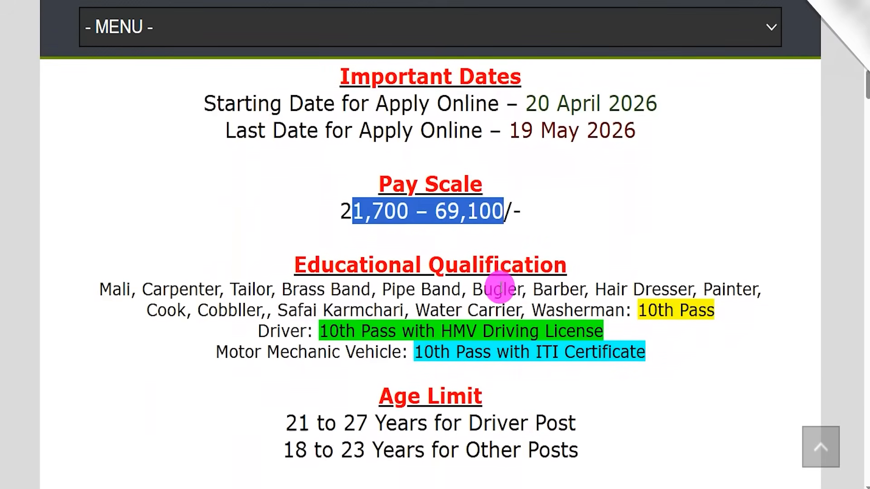
left_click_drag(276, 301, 399, 300)
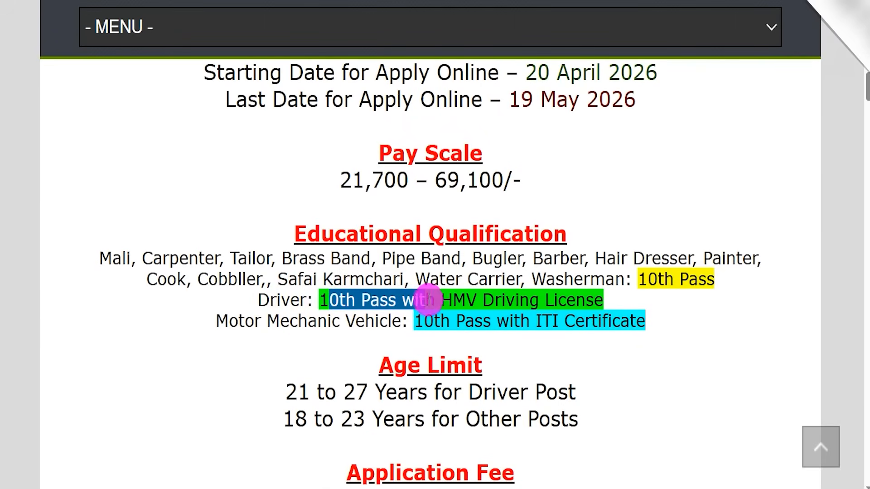
left_click_drag(473, 300, 363, 322)
left_click_drag(424, 321, 504, 323)
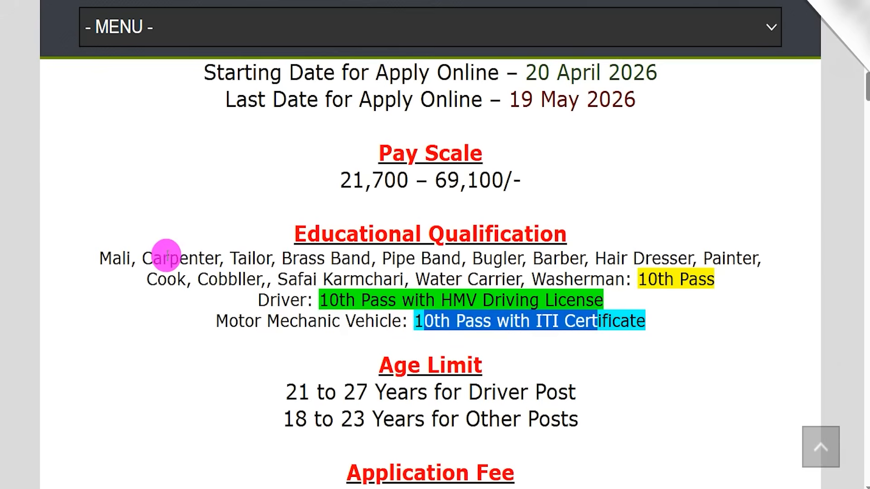
left_click_drag(121, 257, 706, 279)
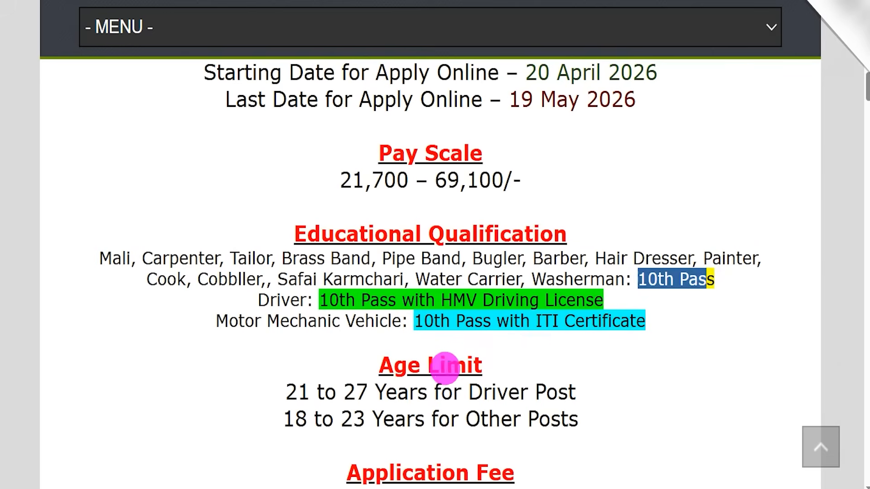
left_click_drag(286, 384, 546, 391)
left_click_drag(295, 419, 546, 415)
- Read the Application Fee section, covering the fee for each category and the payment mode
scroll(504, 371, "down", 2)
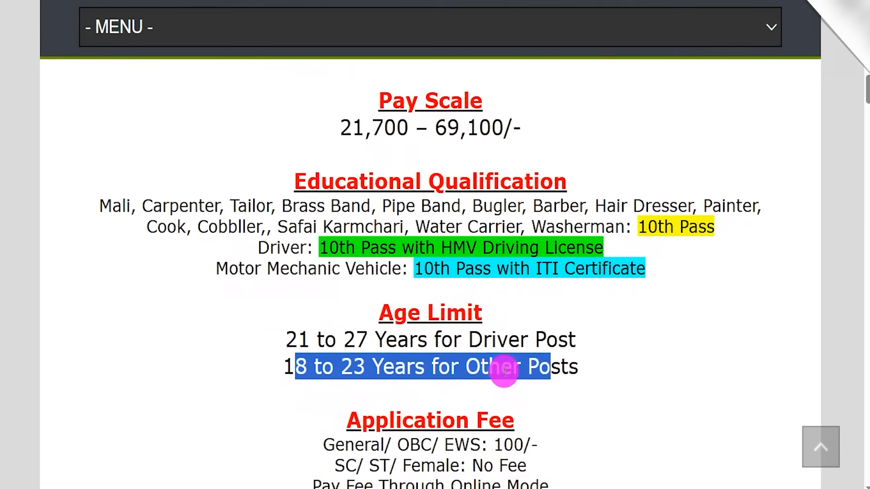
scroll(504, 371, "down", 2)
left_click_drag(356, 388, 435, 389)
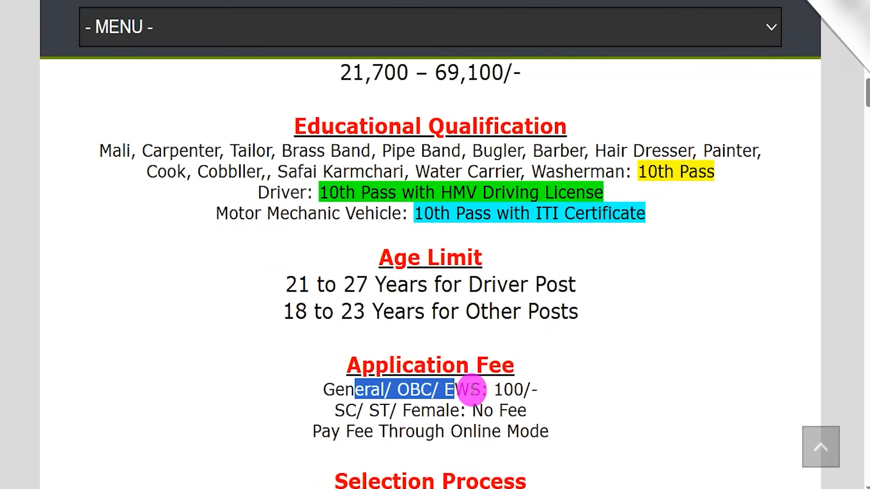
double_click(507, 389)
left_click_drag(346, 410, 527, 410)
left_click_drag(348, 434, 508, 431)
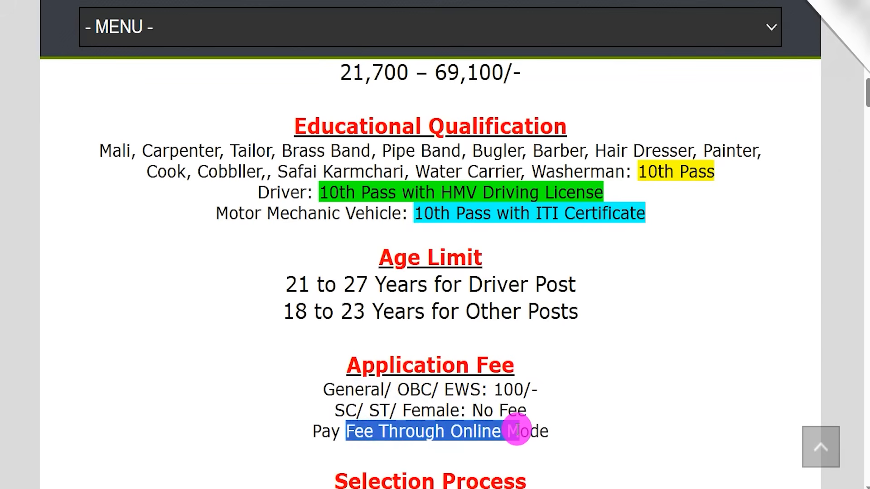
- Go through the stages listed under Selection Process, from the computer based test to the medical examination
scroll(517, 415, "down", 1)
scroll(480, 435, "down", 2)
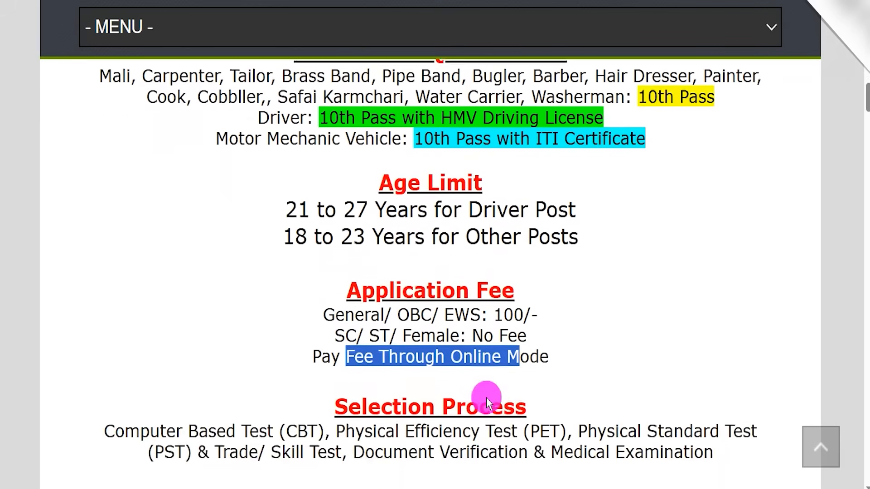
scroll(487, 402, "down", 1)
left_click_drag(140, 372, 273, 371)
left_click_drag(355, 372, 503, 375)
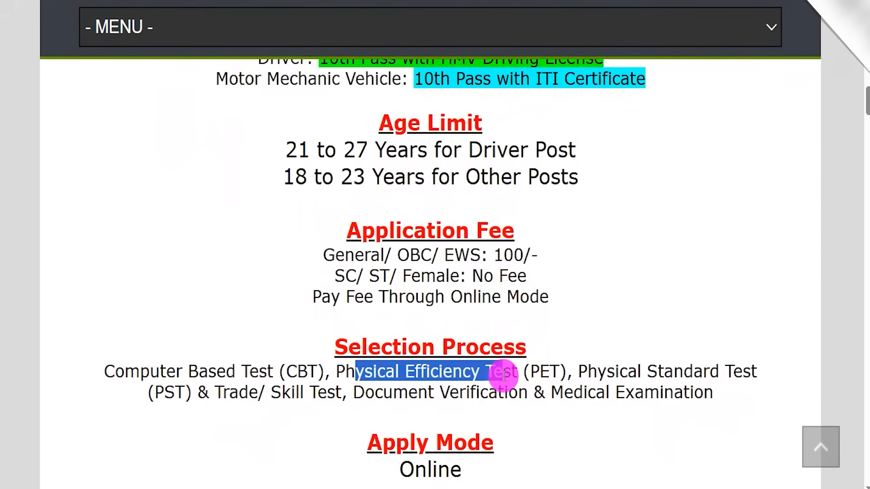
left_click_drag(588, 372, 710, 371)
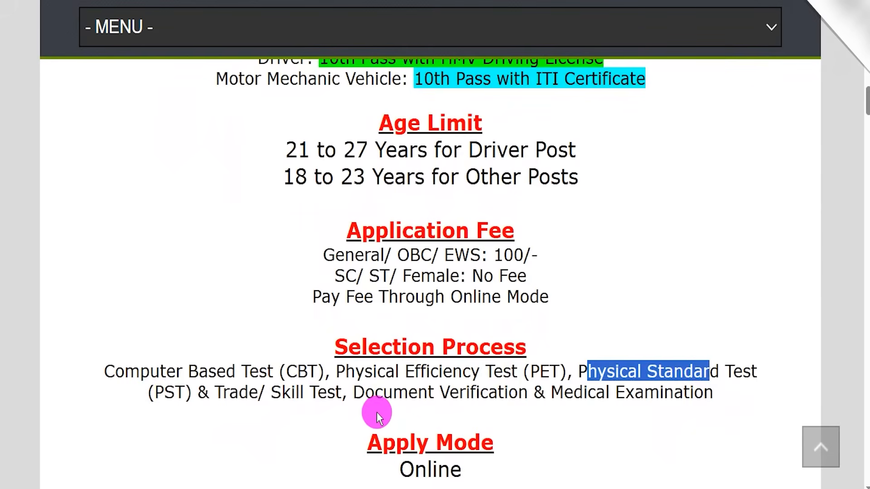
left_click_drag(271, 393, 321, 392)
left_click_drag(374, 392, 476, 391)
left_click_drag(563, 392, 623, 381)
- Check the job location and the apply mode given in the article
scroll(623, 381, "down", 3)
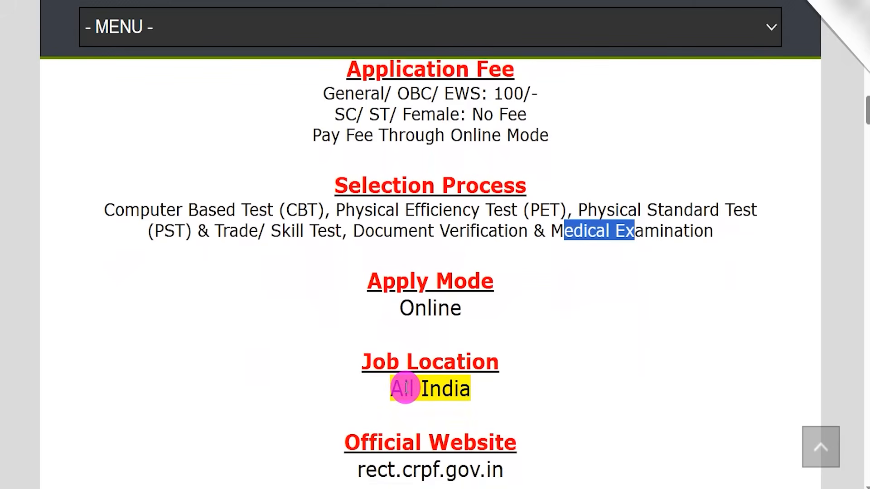
left_click_drag(390, 389, 453, 389)
left_click_drag(414, 308, 450, 308)
- Look over the Important Links section, including the English and Hindi notification PDF links
scroll(442, 311, "down", 1)
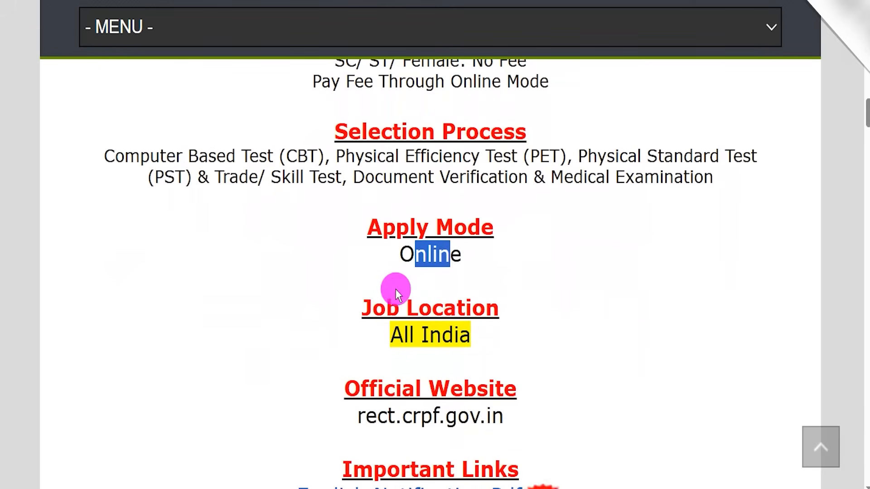
scroll(429, 342, "down", 3)
scroll(408, 328, "down", 1)
left_click_drag(352, 307, 505, 305)
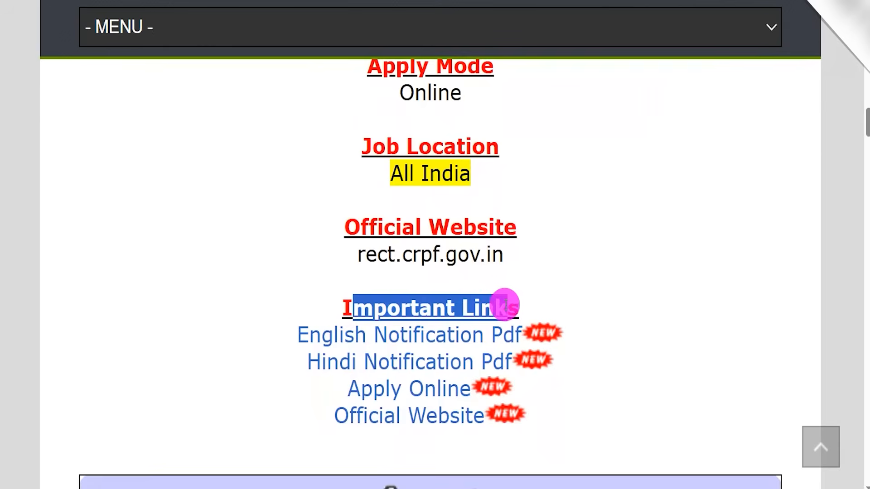
left_click_drag(282, 335, 519, 335)
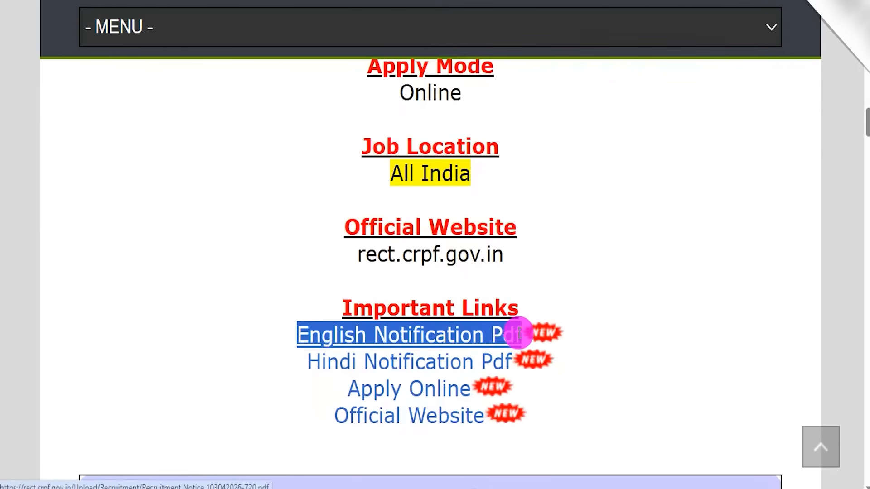
left_click_drag(282, 360, 515, 368)
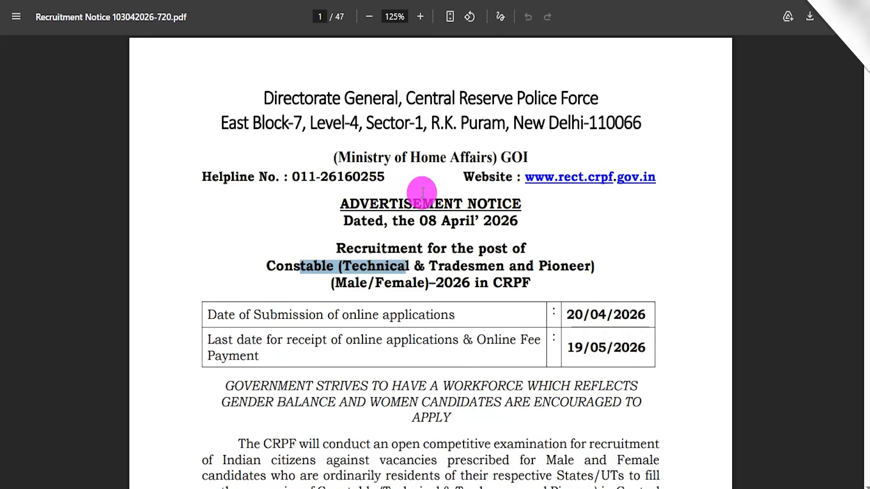
- Switch to the English recruitment notice PDF and examine its post title and online application submission date
left_click(417, 189)
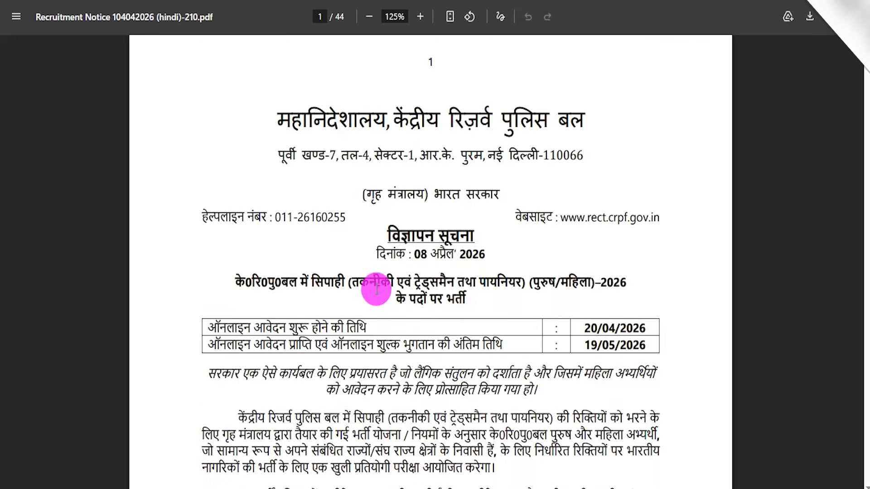
scroll(371, 290, "down", 5)
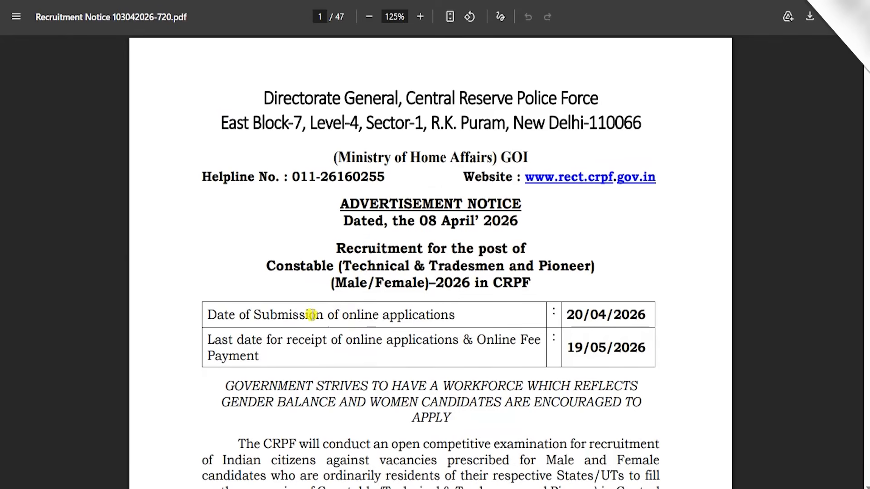
left_click_drag(309, 315, 372, 314)
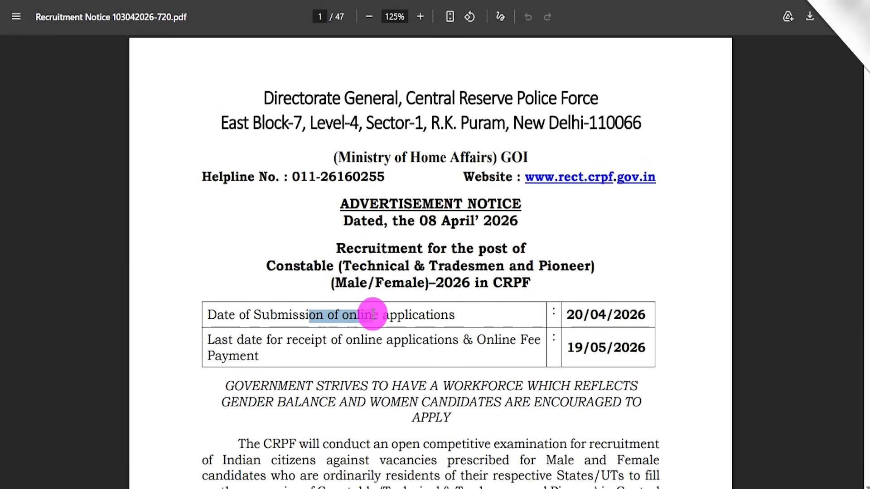
left_click_drag(285, 267, 538, 267)
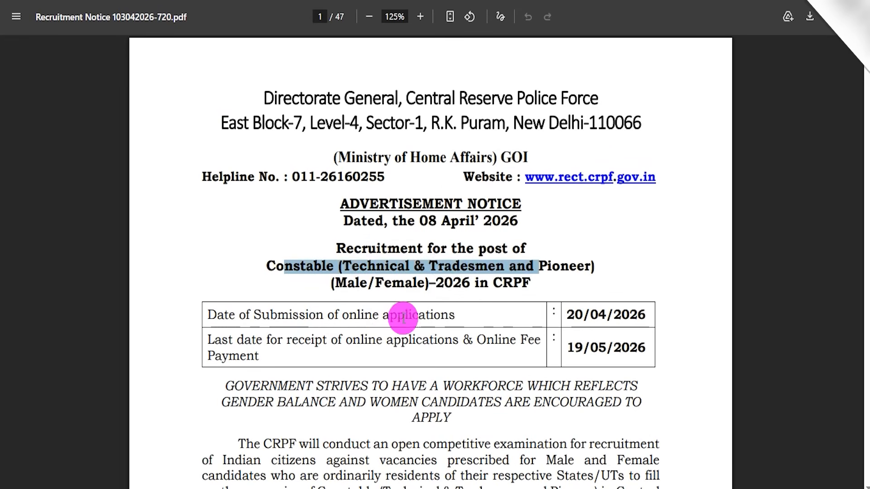
- Check the last date for applications in the notice and continue to its pay scale and vacancies sections
scroll(402, 317, "down", 3)
left_click(414, 369)
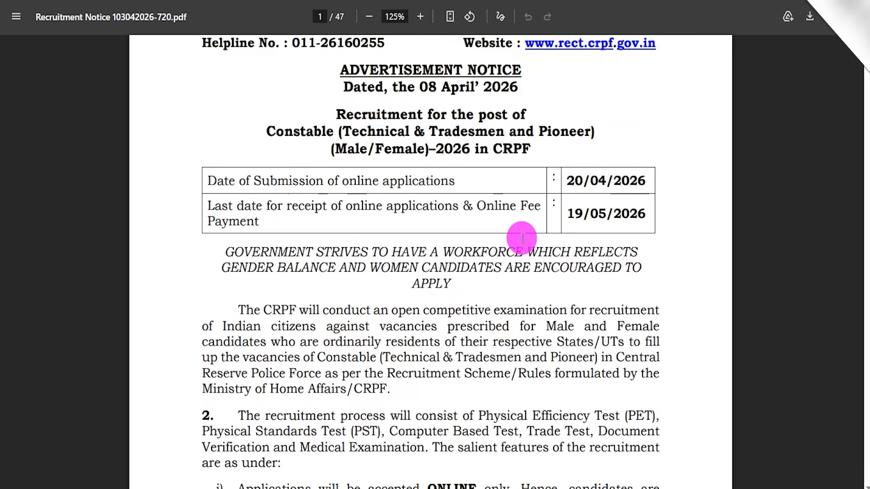
left_click_drag(575, 219, 621, 215)
scroll(456, 269, "down", 1)
scroll(457, 269, "down", 20)
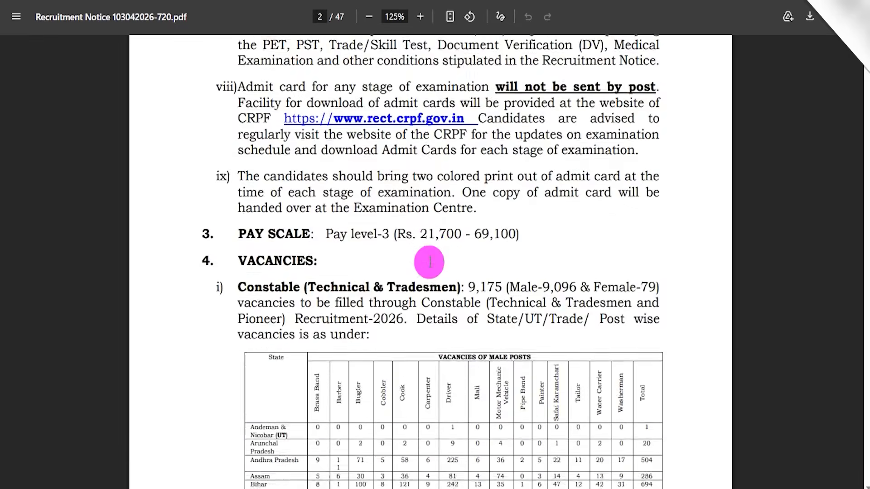
- Examine the state-wise vacancy tables, Pioneer Wing vacancies, nationality and disqualification sections of the recruitment notice
scroll(413, 261, "down", 15)
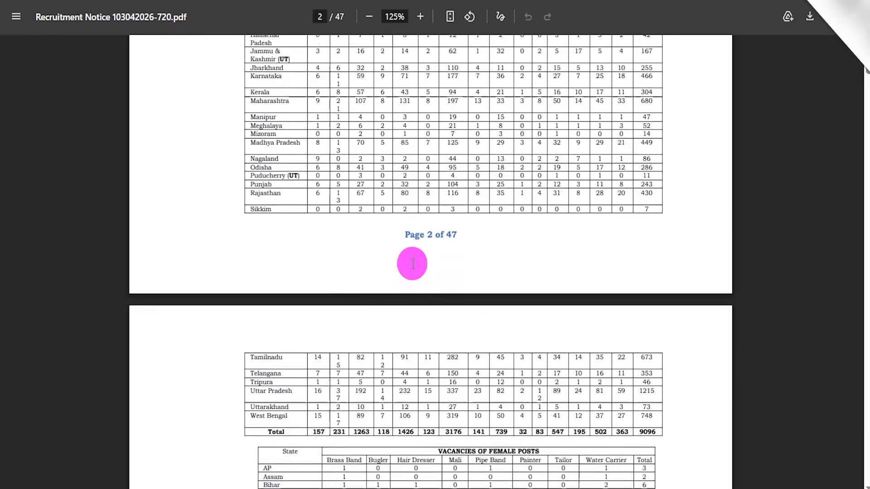
scroll(413, 260, "down", 3)
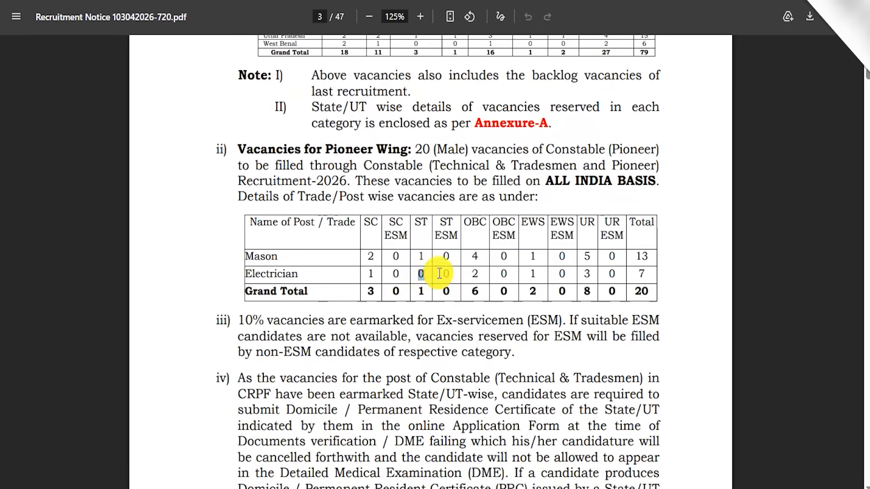
scroll(436, 273, "down", 7)
scroll(436, 274, "down", 7)
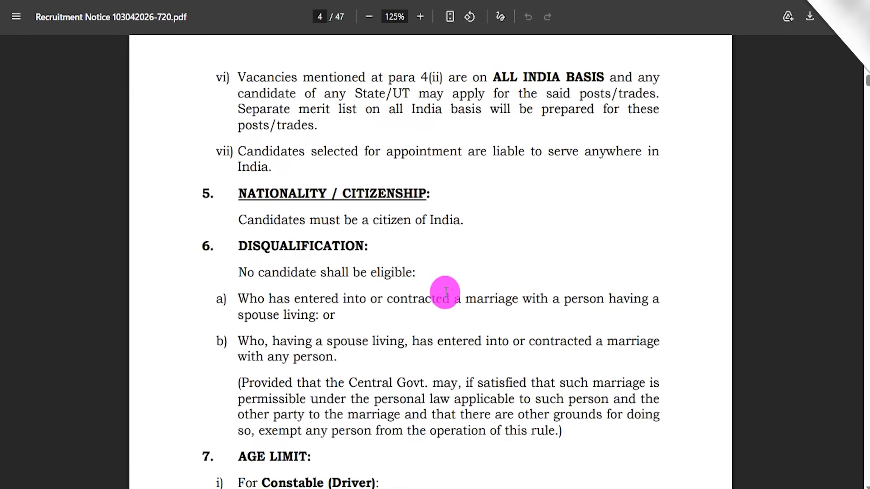
key("Home")
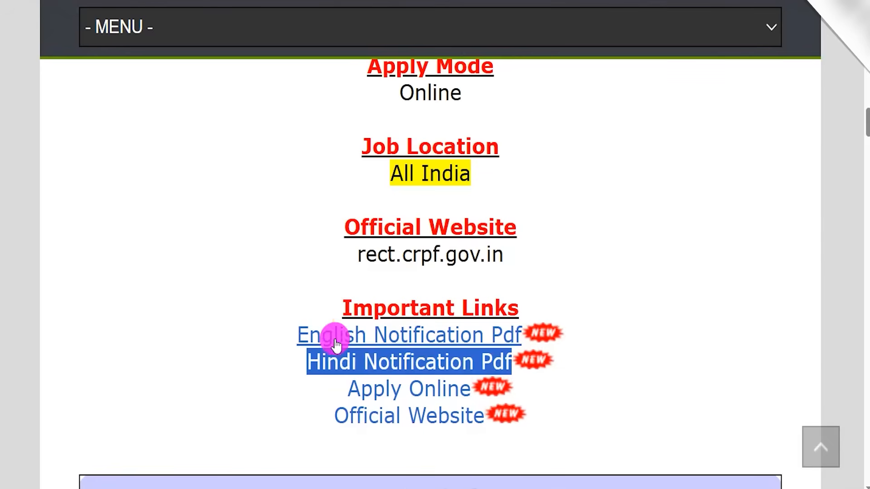
- Open the CRPF recruitment portal from the article's Apply Online link and locate the Candidate Login option
left_click_drag(330, 382, 466, 392)
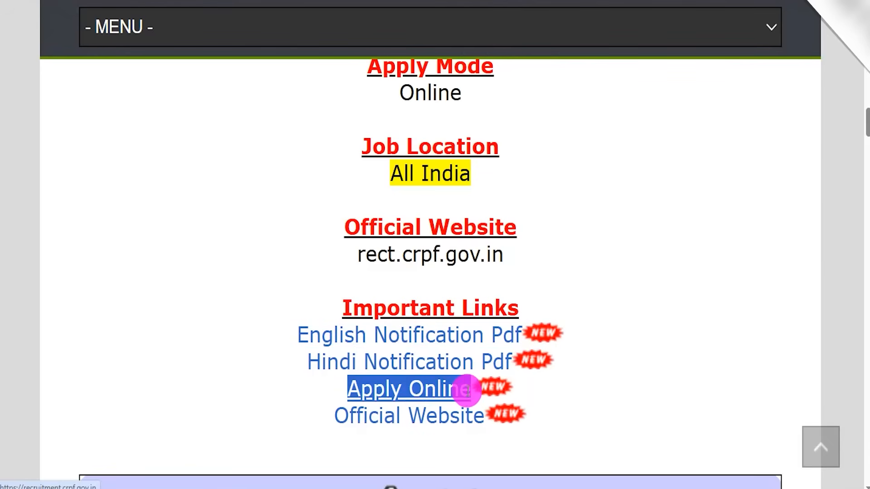
left_click(443, 393)
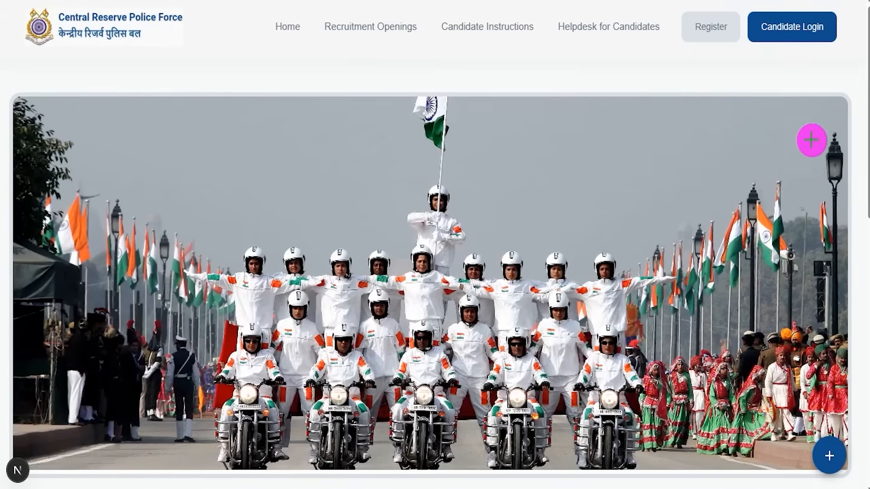
left_click_drag(783, 194, 796, 53)
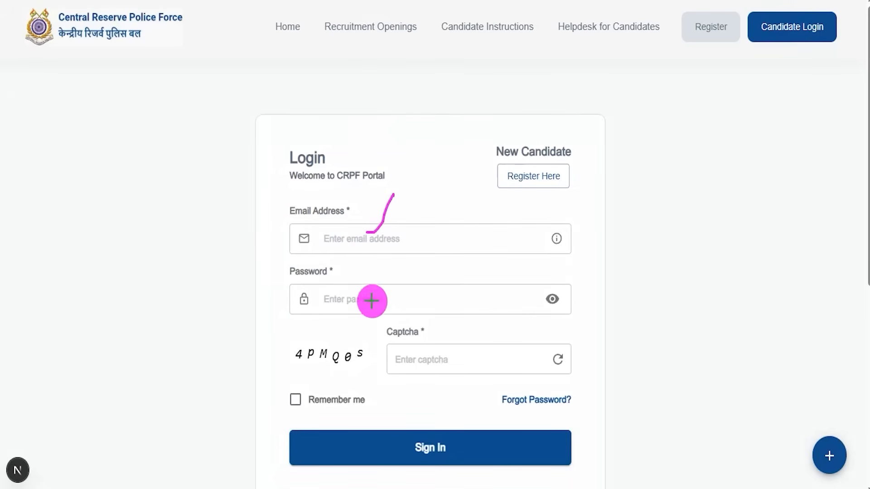
- Look over the candidate login form's email address, password and captcha fields and its Sign In option
left_click_drag(376, 296, 412, 259)
left_click_drag(298, 368, 343, 369)
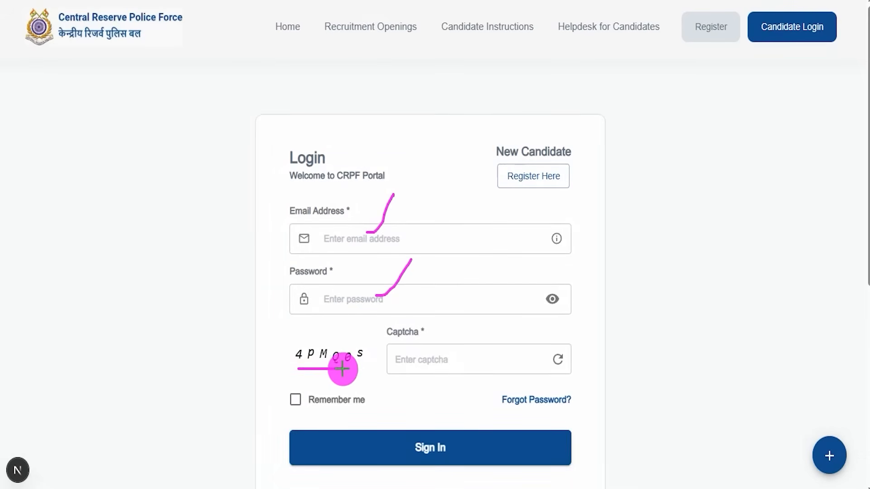
left_click_drag(431, 361, 459, 333)
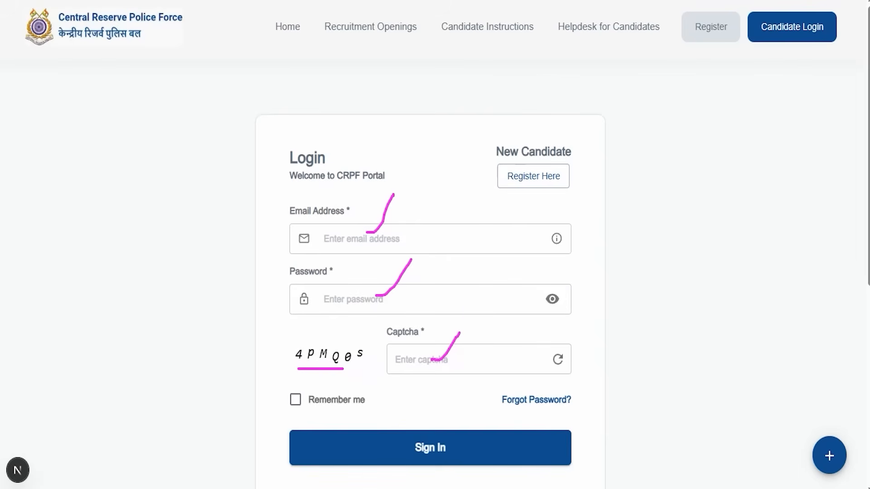
mouse_move(696, 269)
left_mouse_down()
mouse_move(571, 410)
mouse_move(515, 439)
left_mouse_up()
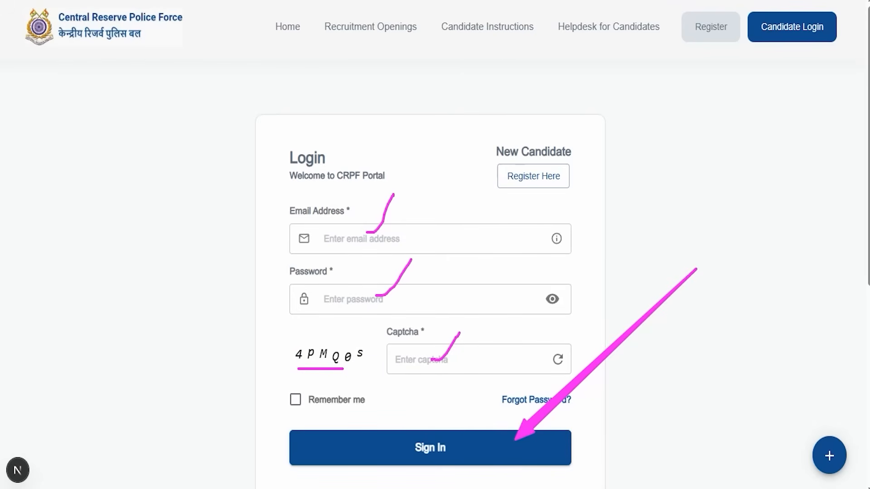
key("Escape")
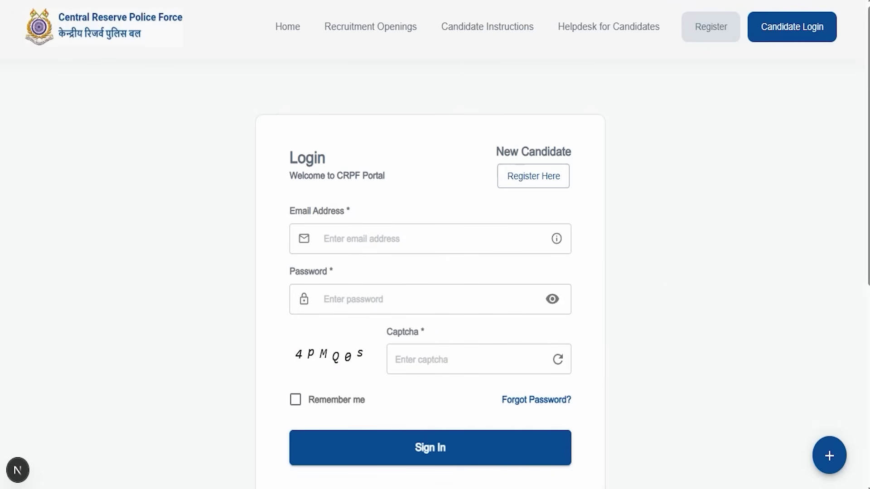
- Review the Registration / Verification form's full name, email ID and mobile number fields and its Generate OTP option
left_click(498, 21)
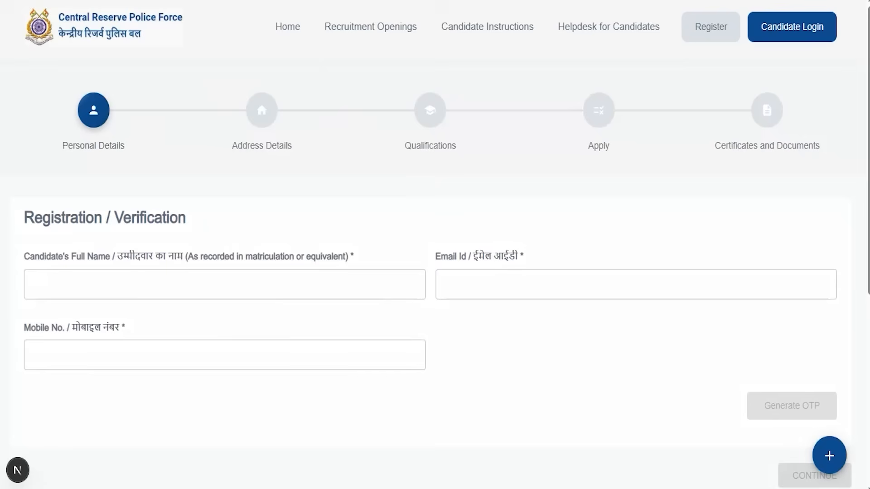
left_click_drag(220, 239, 179, 282)
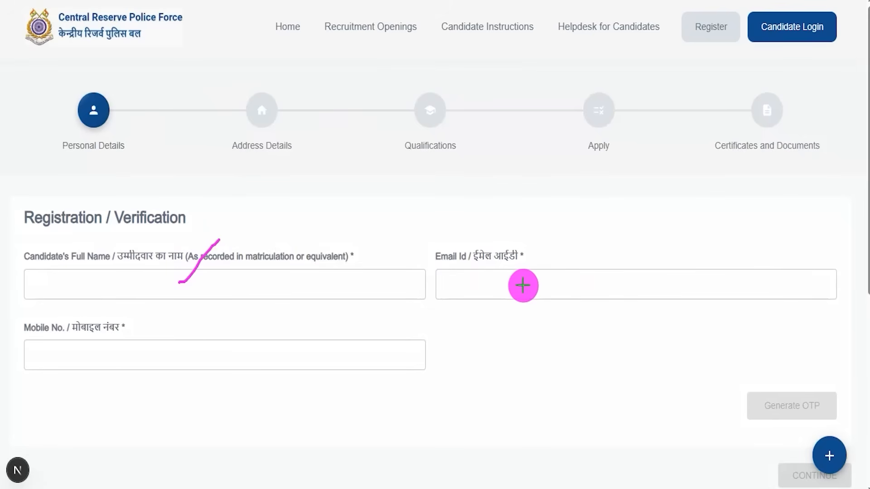
left_click_drag(523, 286, 554, 252)
left_click_drag(61, 356, 93, 355)
scroll(468, 40, "down", 3)
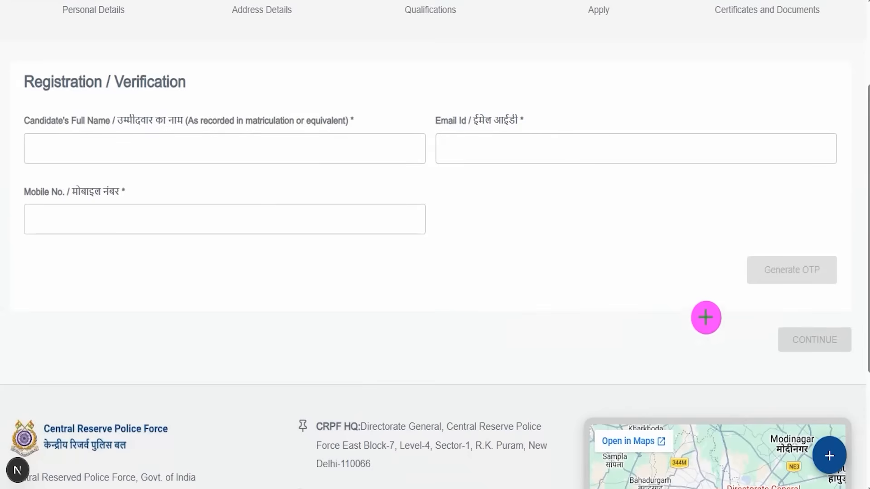
left_click_drag(705, 236, 818, 282)
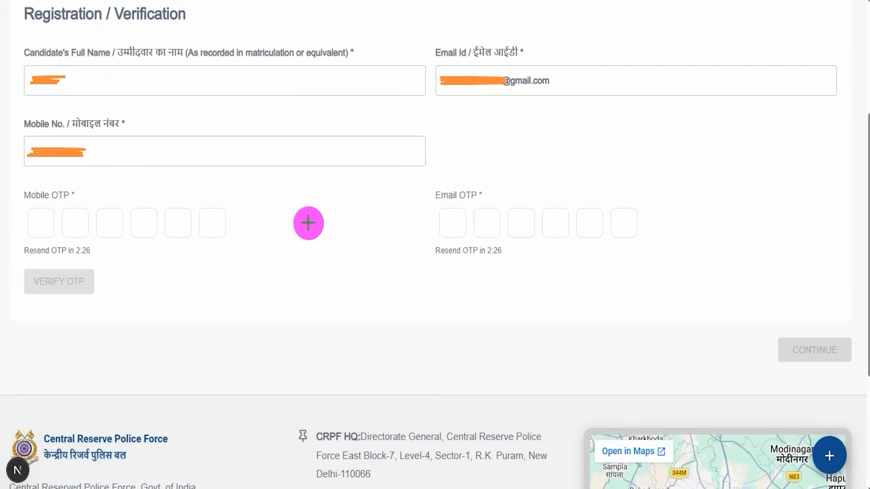
- Check the mobile OTP and email OTP fields and the Verify OTP option in the registration form
left_click_drag(78, 207, 125, 164)
left_click_drag(489, 191, 521, 151)
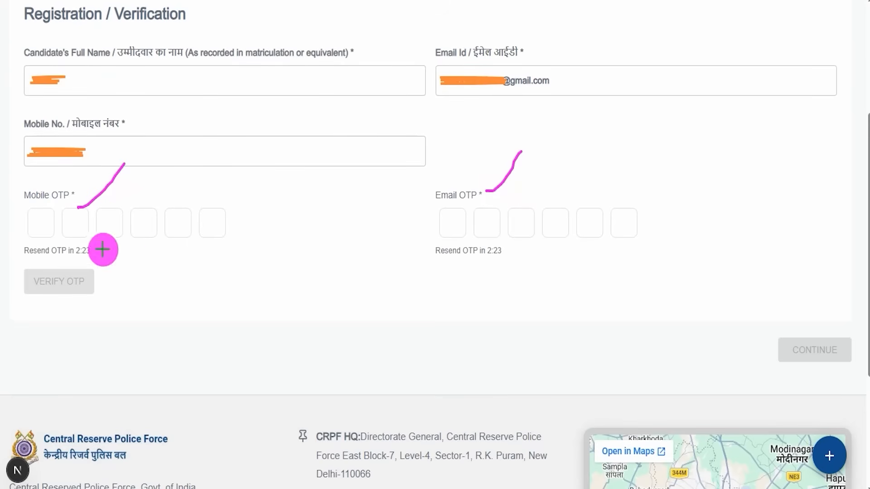
left_click_drag(38, 222, 47, 223)
left_click_drag(65, 223, 78, 223)
left_click_drag(128, 227, 136, 227)
left_click_drag(214, 225, 224, 224)
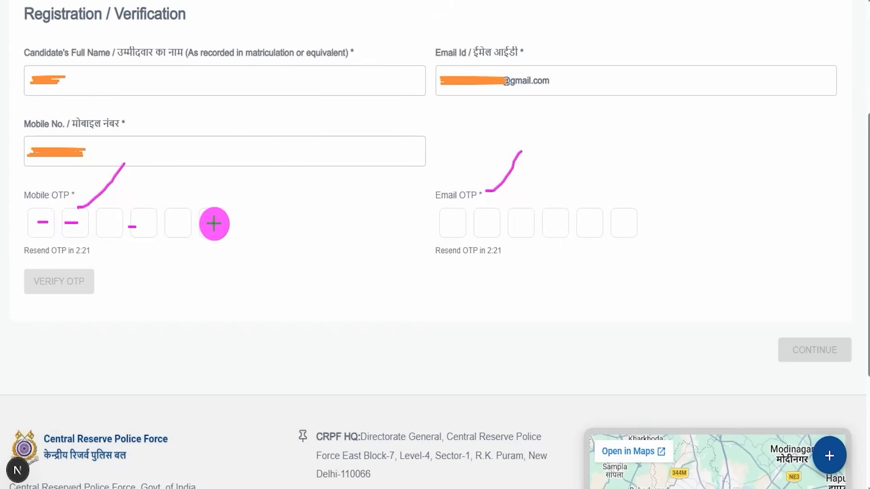
left_click_drag(94, 287, 135, 248)
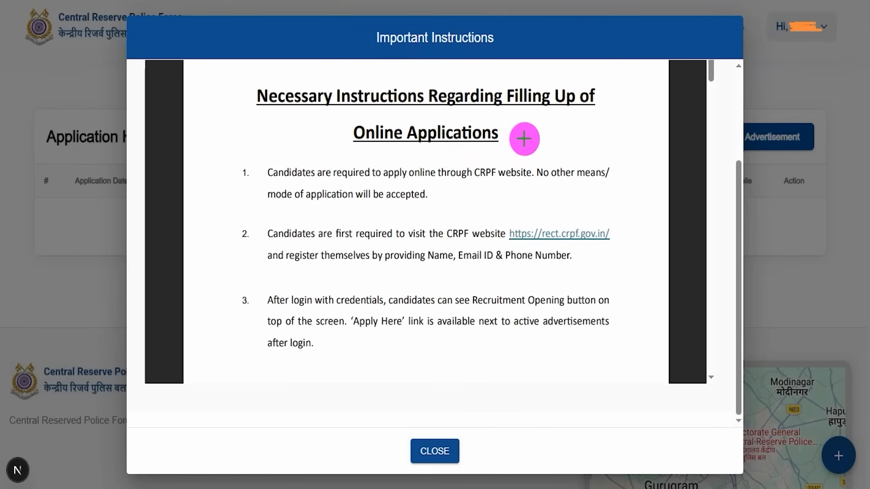
- Read the necessary instructions for filling up online applications and close the Important Instructions dialog
left_click_drag(523, 138, 539, 110)
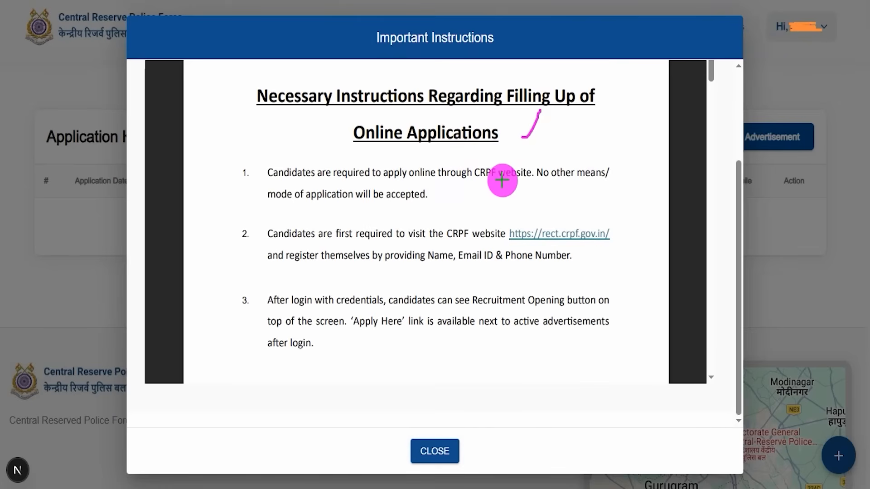
mouse_move(454, 180)
left_mouse_down()
mouse_move(428, 217)
mouse_move(416, 274)
left_mouse_up()
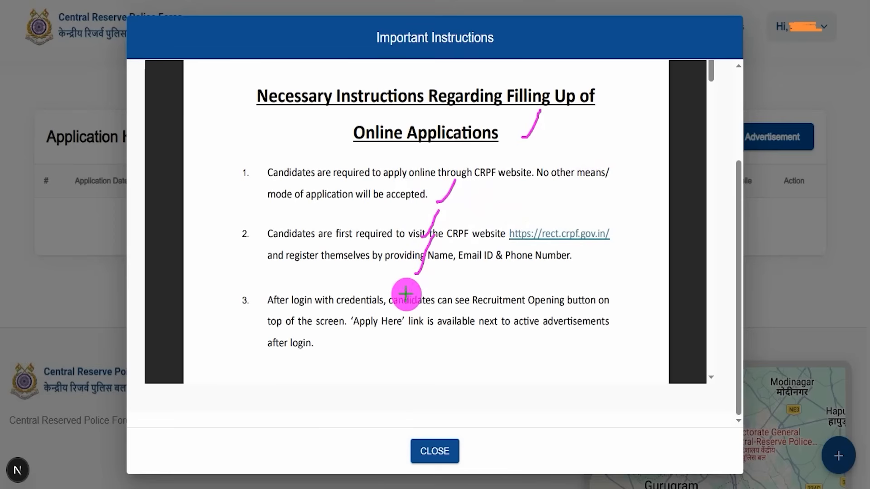
mouse_move(399, 426)
left_mouse_down()
mouse_move(454, 439)
mouse_move(477, 466)
left_mouse_up()
left_click(434, 451)
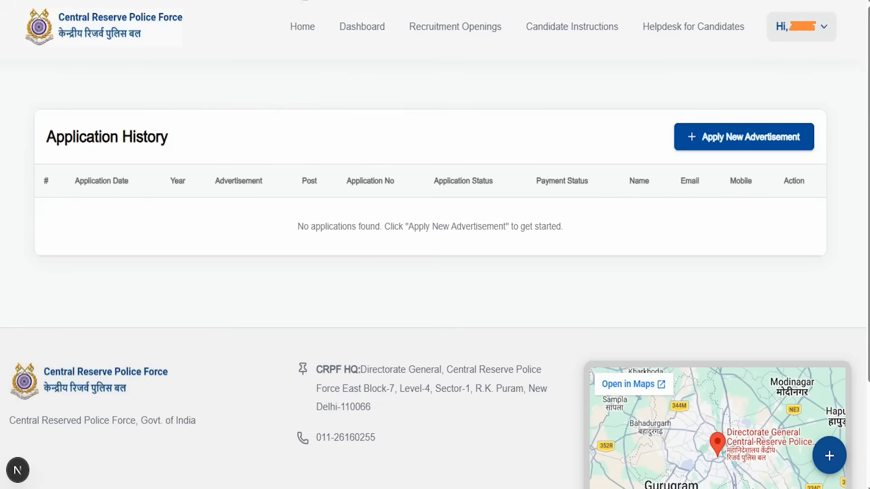
- Look over the Application History section and its Apply New Advertisement option
left_click_drag(202, 120, 241, 73)
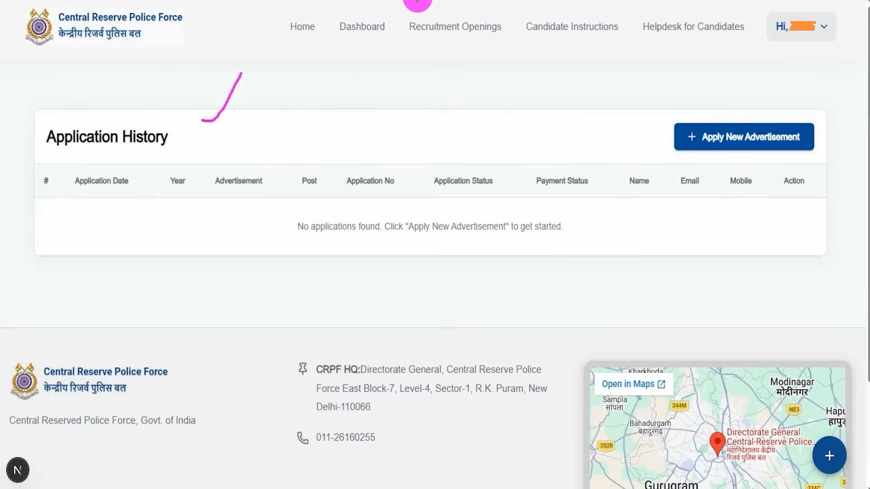
key("Escape")
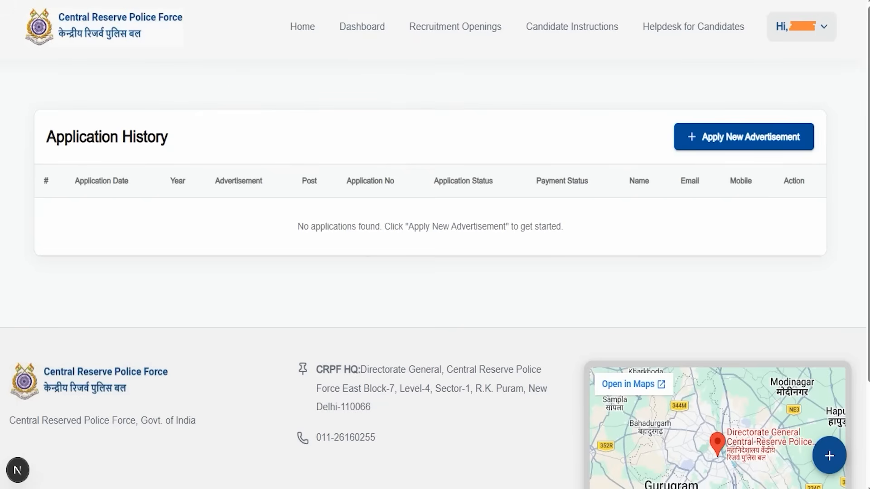
left_click_drag(203, 120, 241, 73)
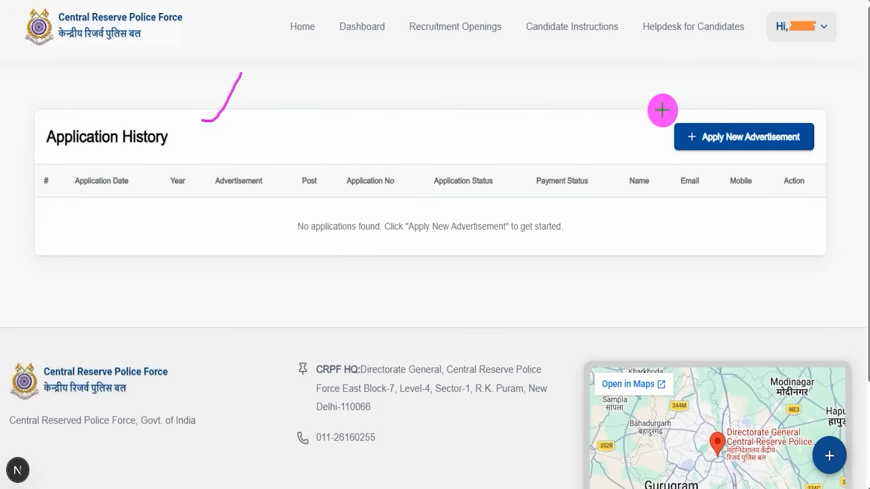
key("Escape")
left_click_drag(203, 120, 241, 72)
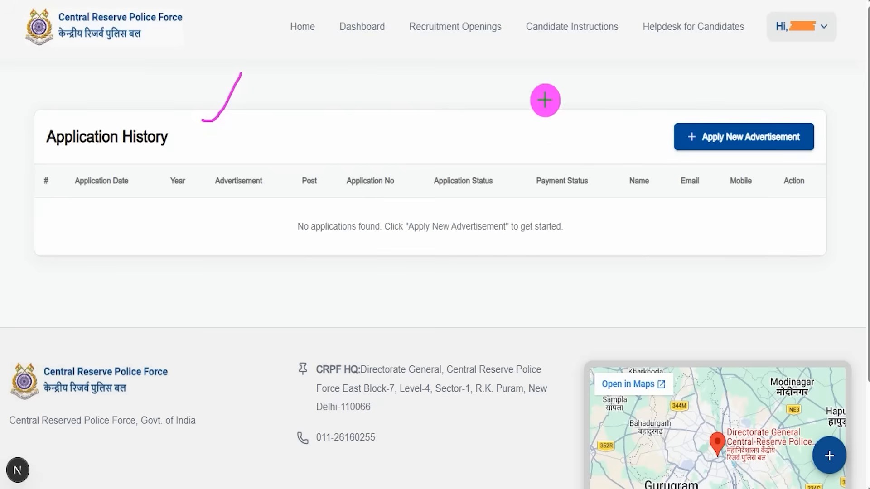
left_click_drag(651, 108, 816, 146)
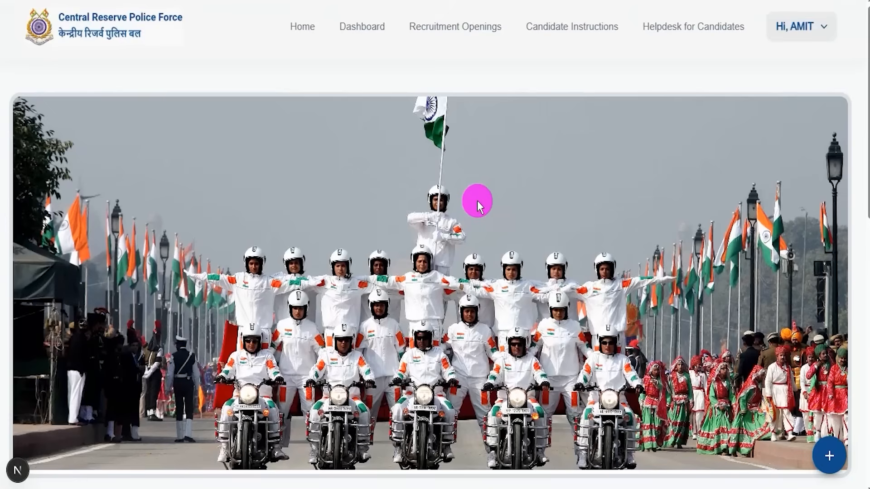
- Find the Constable (Technical & Tradesmen and Pioneer) Recruitment 2026 entry under Current Recruitment Openings and its Apply Here link
scroll(453, 199, "down", 2)
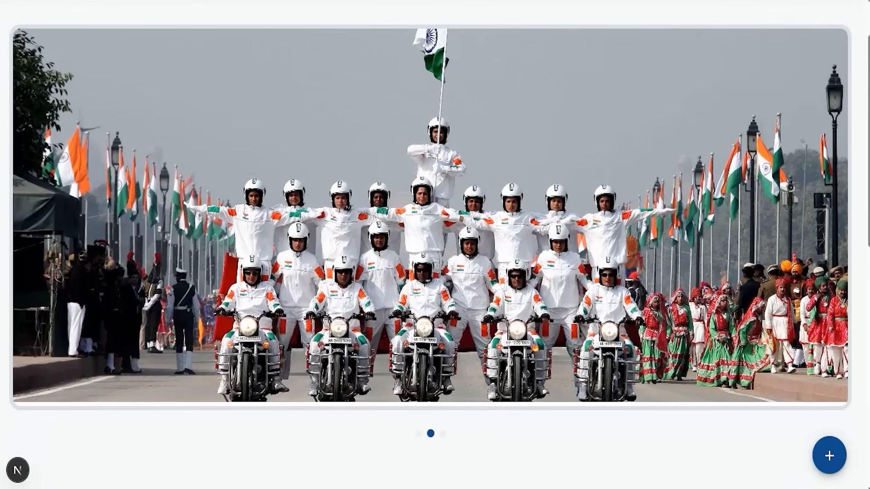
scroll(378, 202, "down", 9)
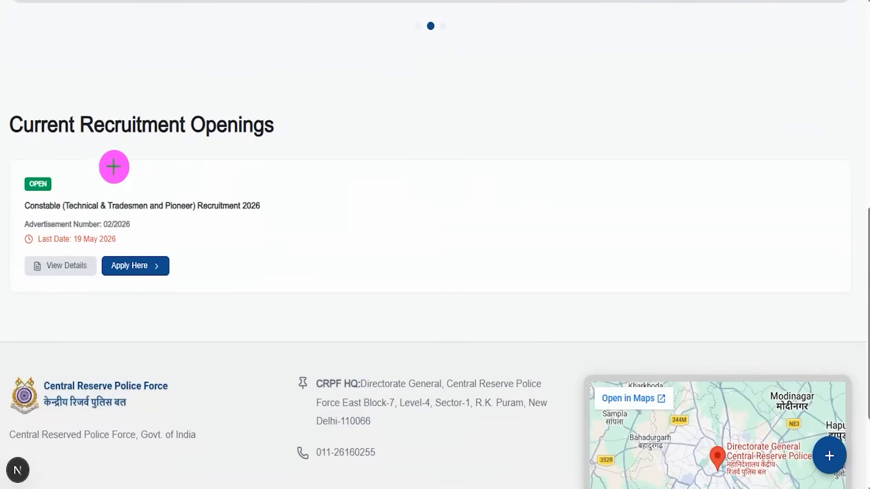
mouse_move(4, 95)
left_mouse_down()
mouse_move(326, 150)
mouse_move(319, 337)
left_mouse_up()
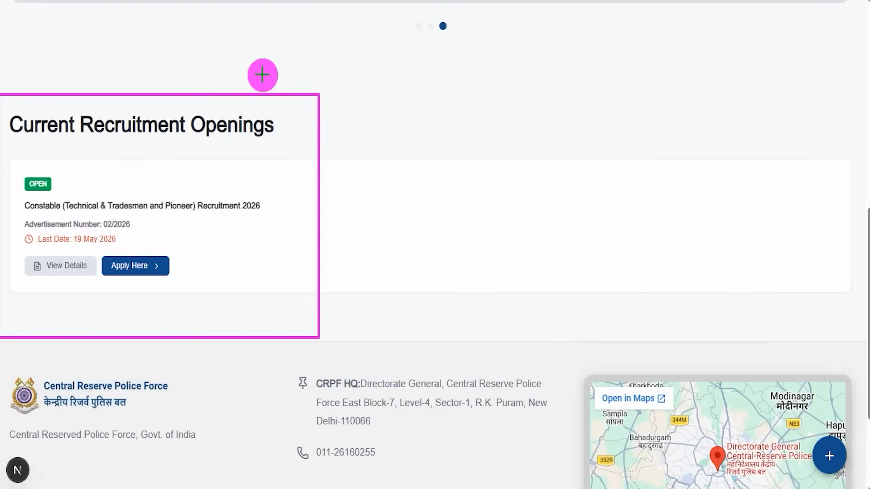
left_click_drag(129, 199, 158, 169)
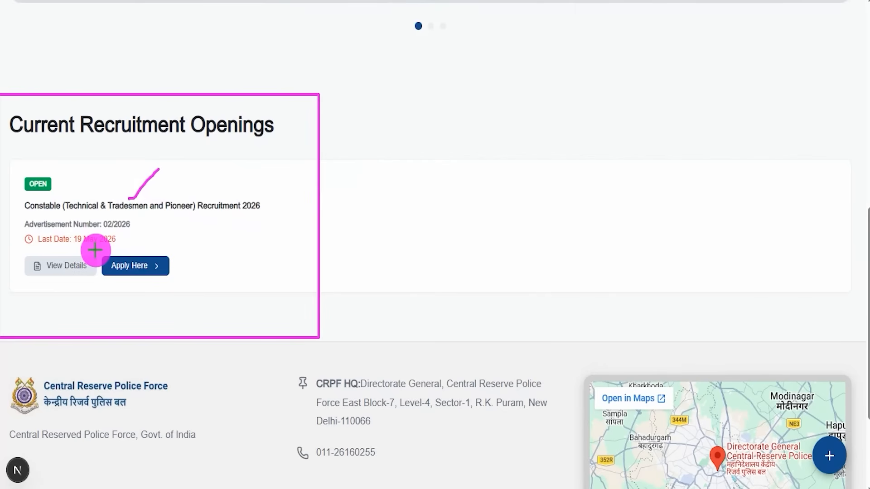
mouse_move(96, 246)
left_mouse_down()
mouse_move(187, 278)
mouse_move(186, 292)
left_mouse_up()
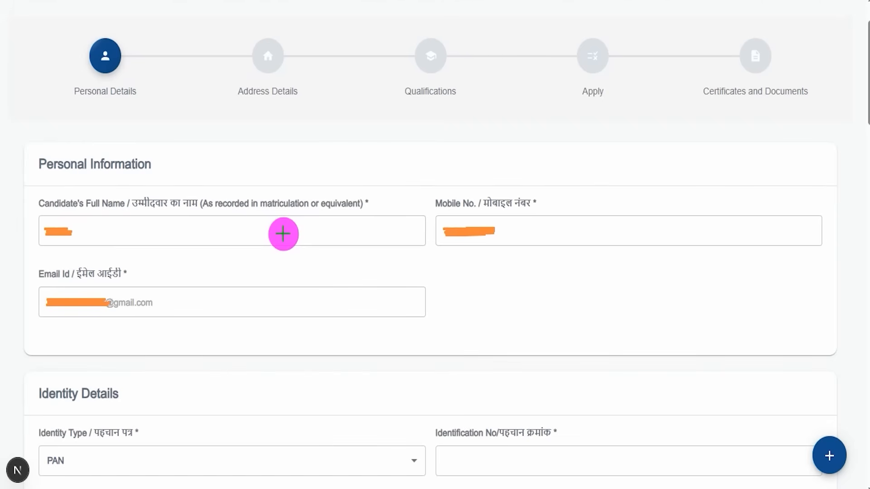
- Check the candidate's full name, mobile number and email ID in the application form's Personal Information section
left_click_drag(163, 168, 199, 132)
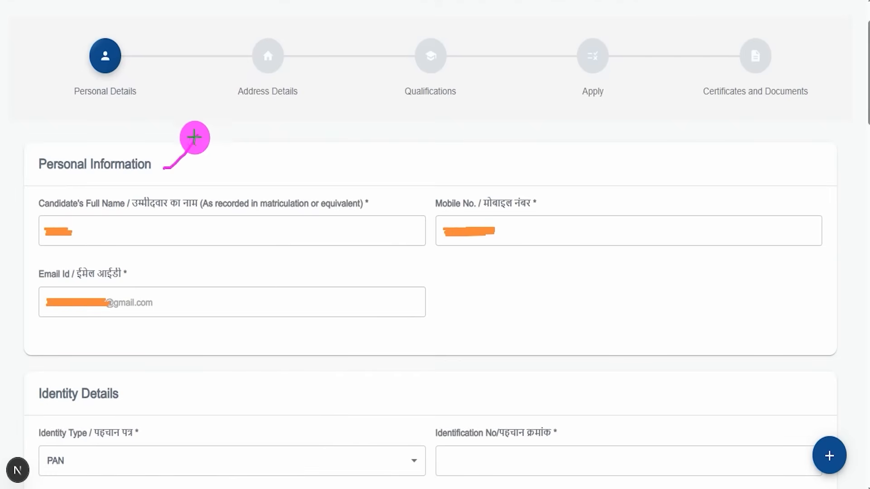
left_click_drag(169, 175, 198, 134)
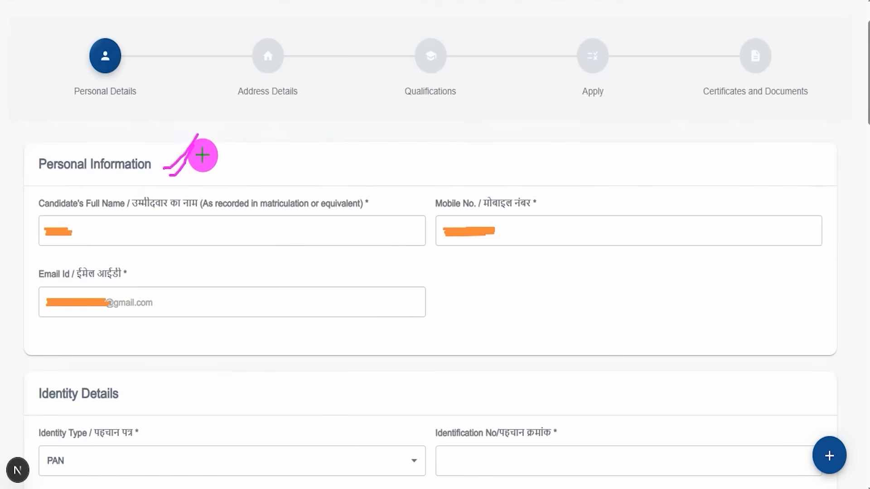
left_click_drag(94, 236, 140, 189)
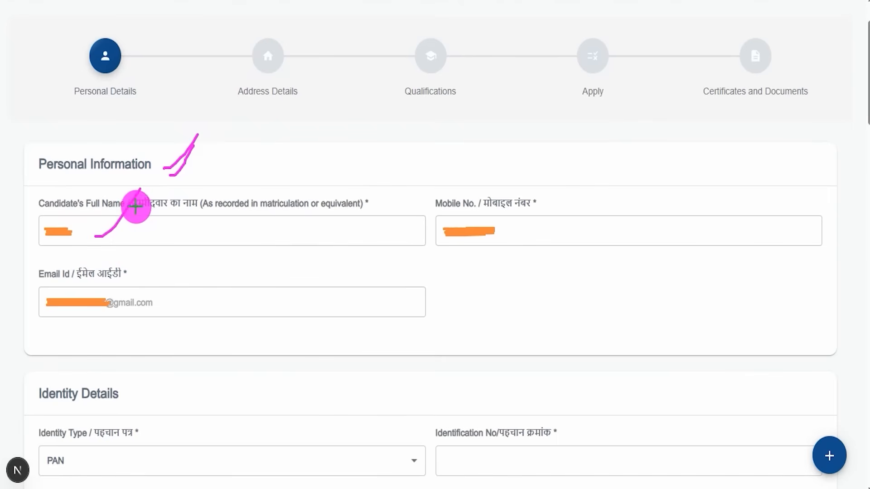
left_click_drag(505, 230, 529, 189)
left_click_drag(158, 302, 193, 269)
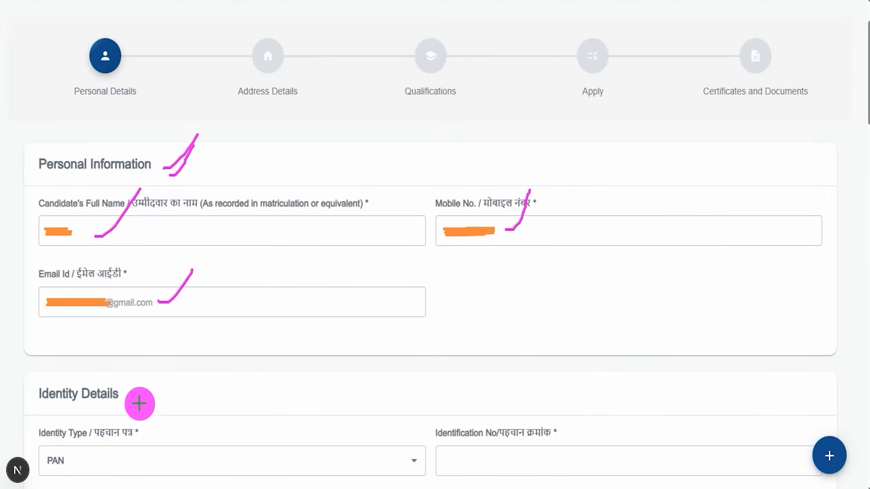
- Choose PAN as the identity type and review the Identification No and Name on Identification fields in Identity Details
left_click_drag(40, 413, 146, 411)
scroll(439, 196, "down", 8)
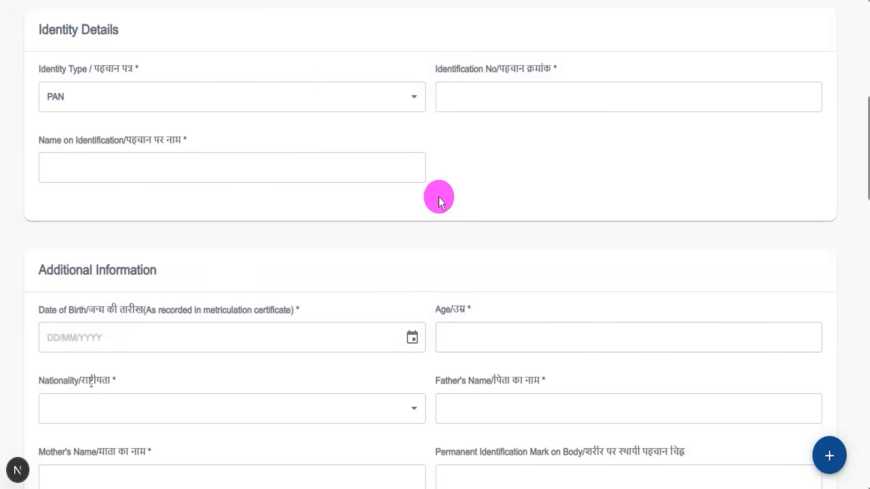
left_click(121, 96)
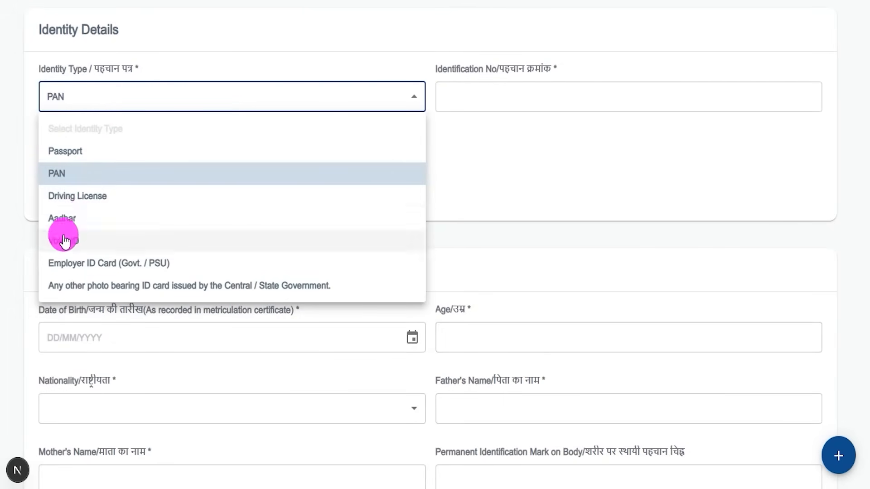
left_click(64, 180)
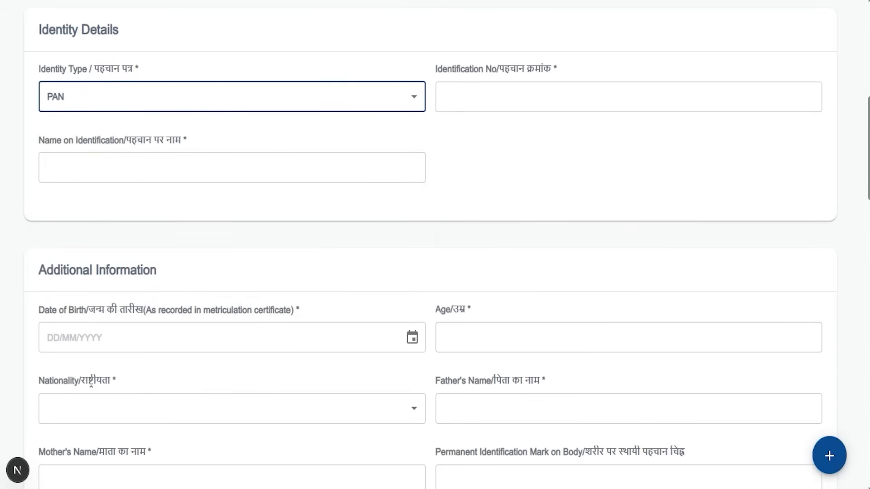
left_click_drag(528, 94, 549, 70)
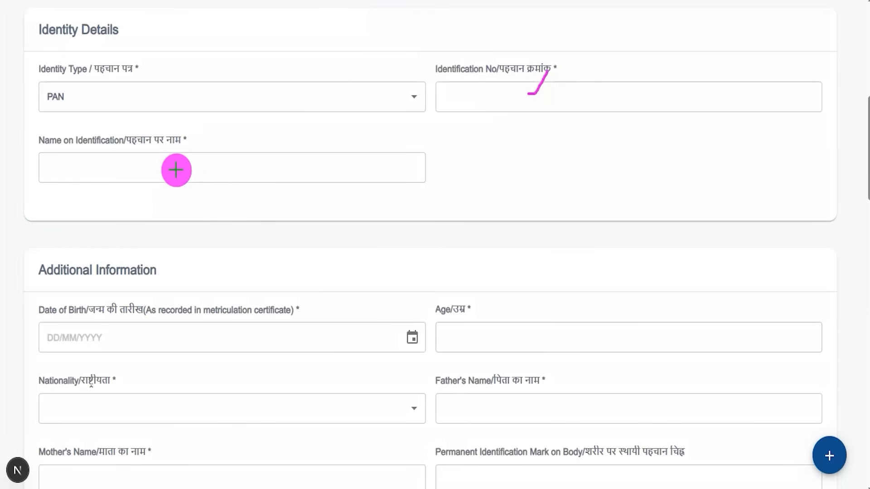
left_click_drag(154, 168, 192, 136)
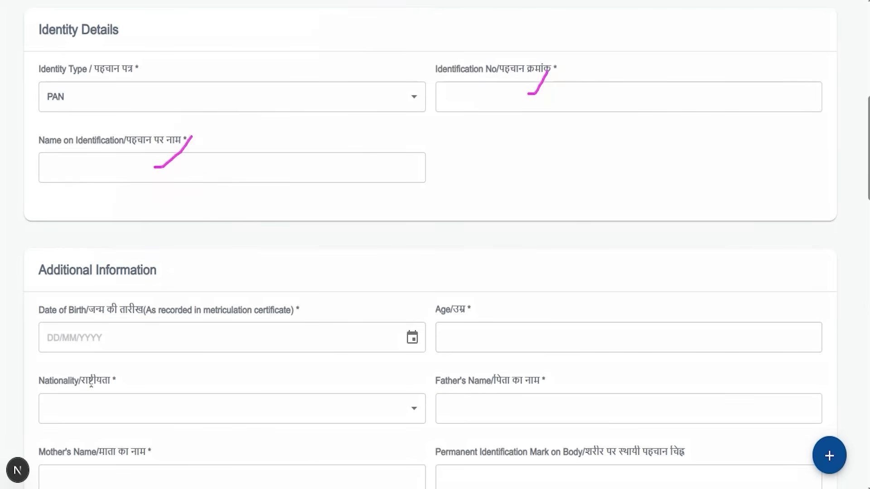
- View the Date of Birth calendar and the Age field in the Additional Information section
left_click_drag(53, 270, 120, 270)
scroll(188, 289, "down", 3)
scroll(187, 289, "down", 2)
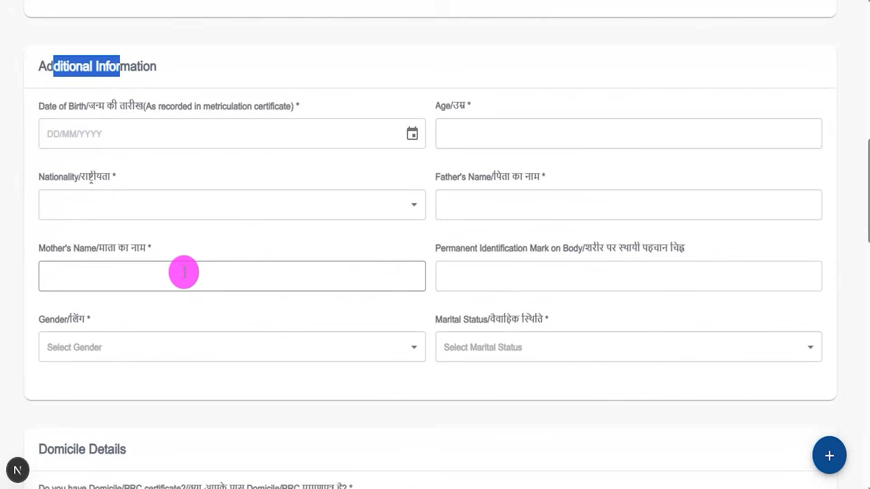
left_click(281, 133)
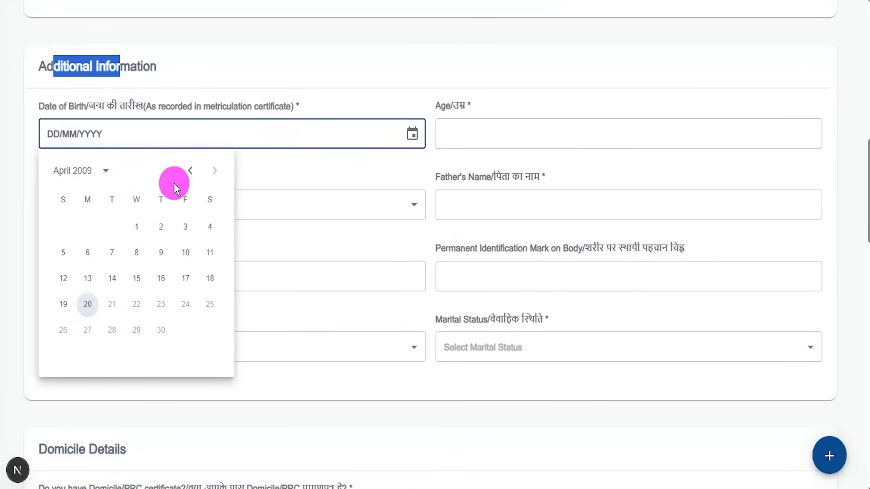
left_click_drag(467, 105, 479, 107)
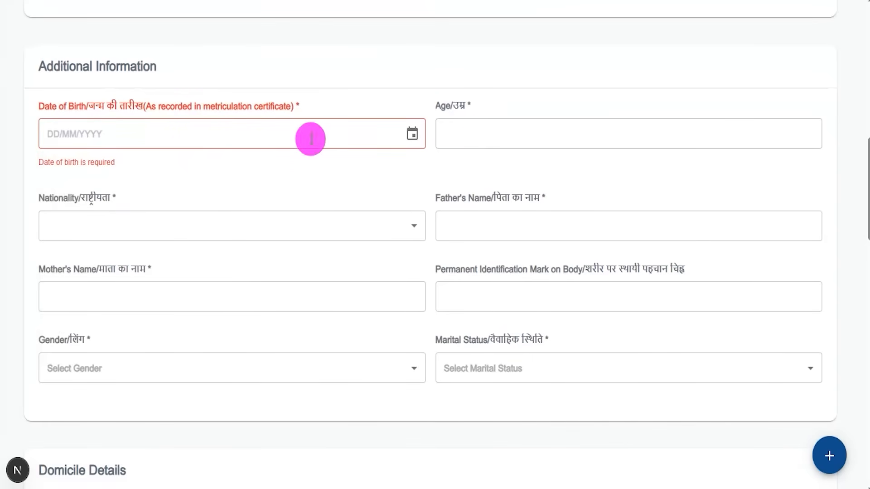
- Set the nationality to INDIAN and look over the Father's Name and Mother's Name fields
left_click(86, 228)
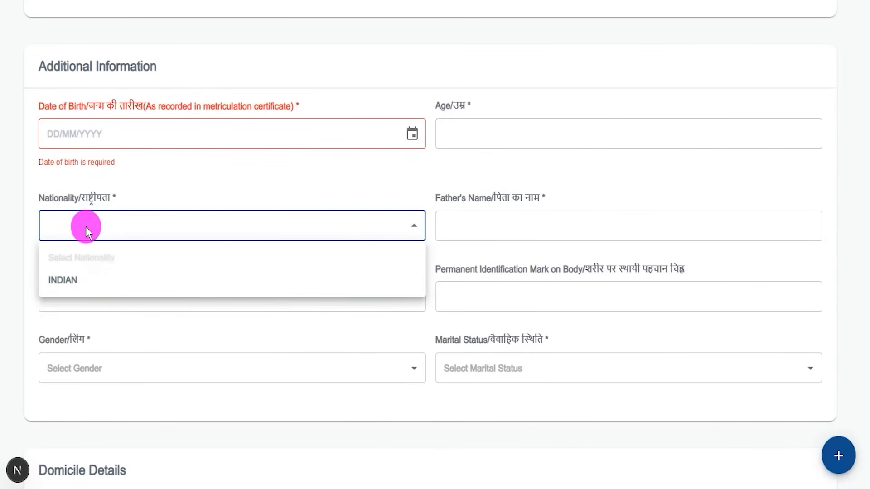
left_click(67, 281)
left_click(490, 219)
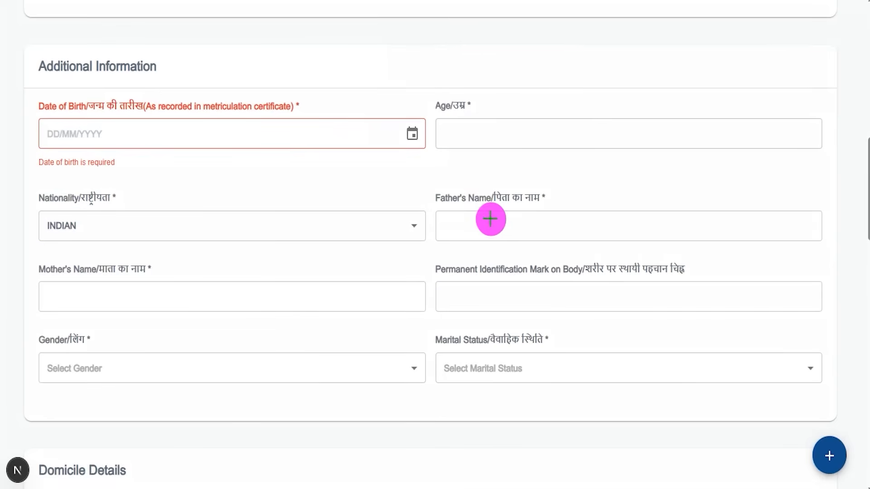
left_click_drag(486, 222, 525, 186)
left_click_drag(154, 297, 202, 247)
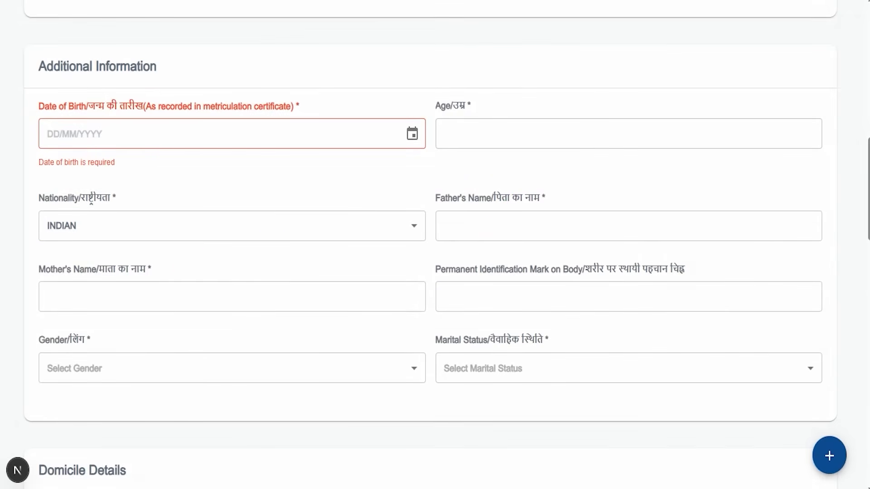
- Enter NECK as the permanent identification mark, with gender MALE and marital status UNMARRIED
left_click(480, 286)
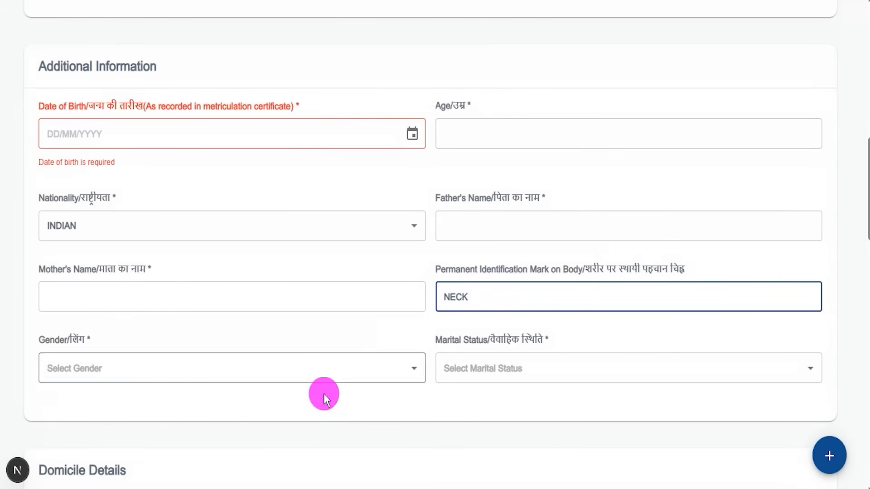
left_click(243, 369)
left_click(77, 445)
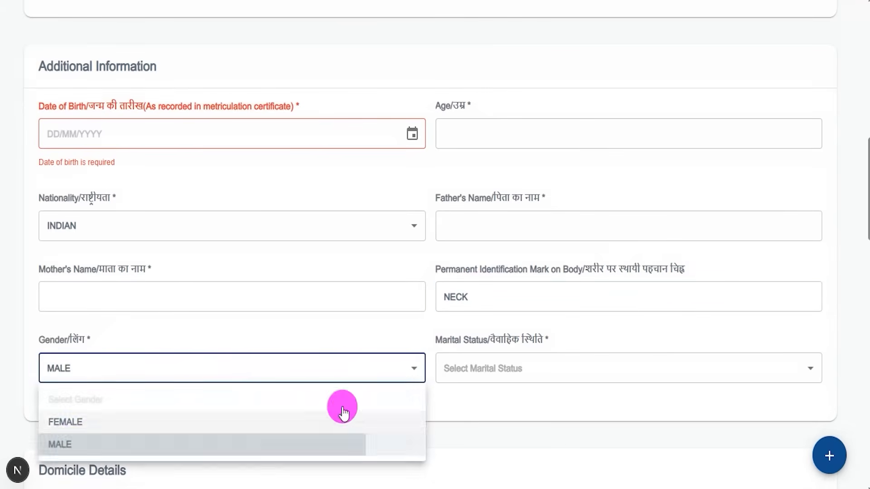
left_click(499, 369)
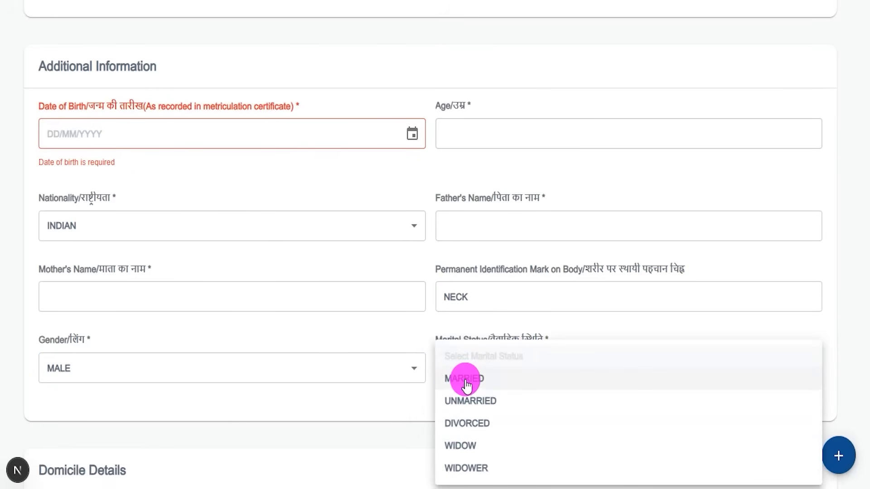
left_click(463, 399)
- Answer Yes to having a Domicile/PRC certificate in the Domicile Details section
scroll(423, 323, "down", 5)
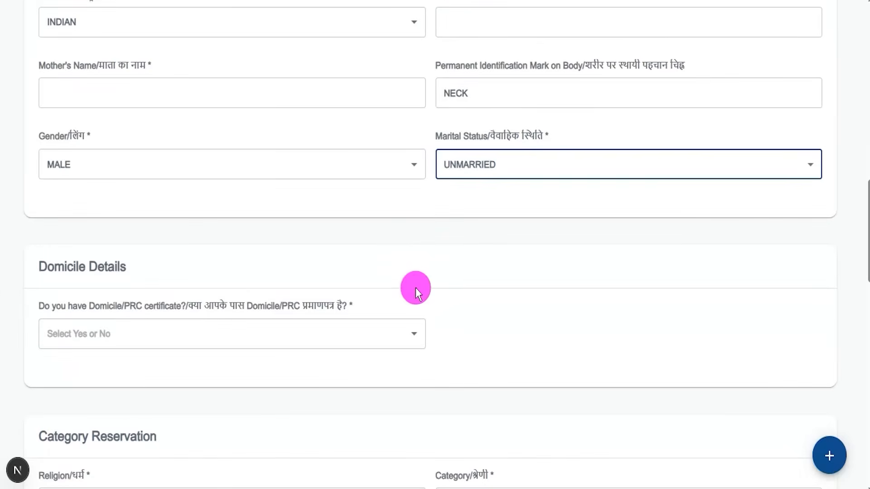
scroll(354, 259, "down", 5)
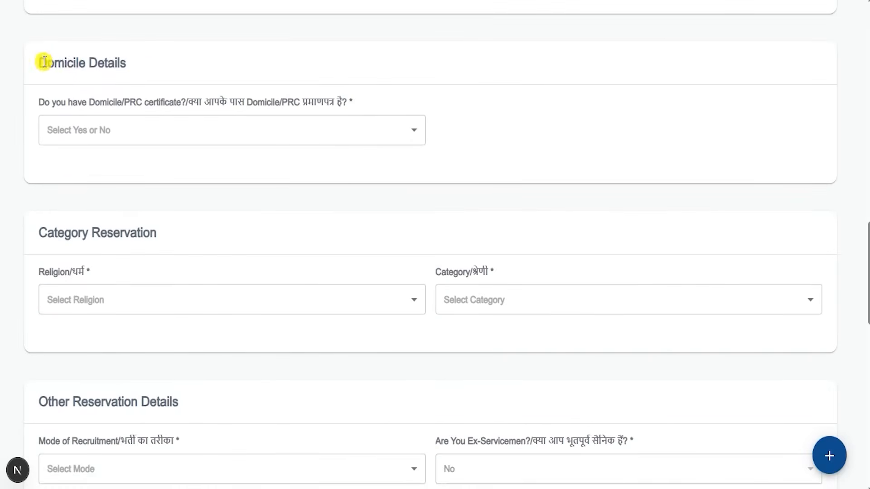
left_click_drag(45, 62, 132, 59)
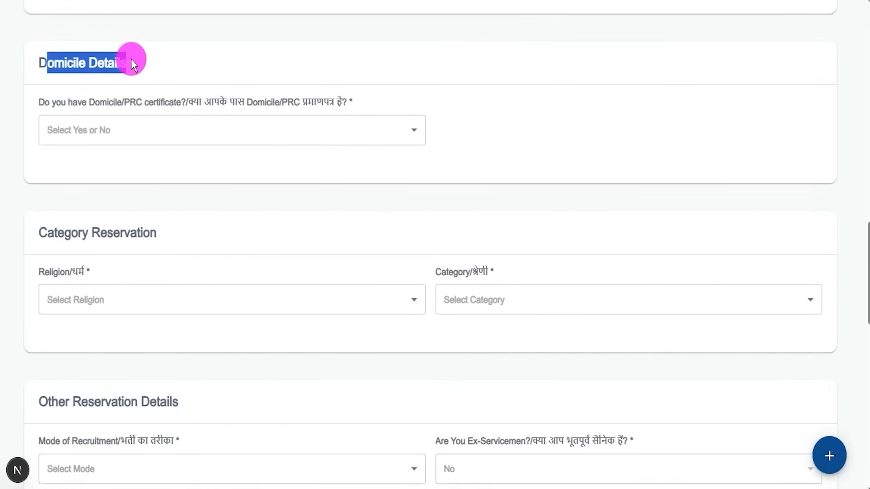
left_click(131, 136)
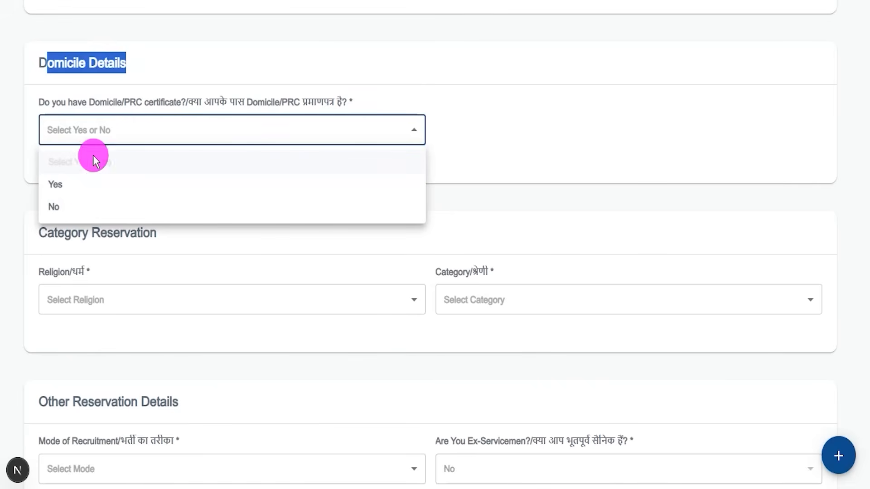
left_click(54, 185)
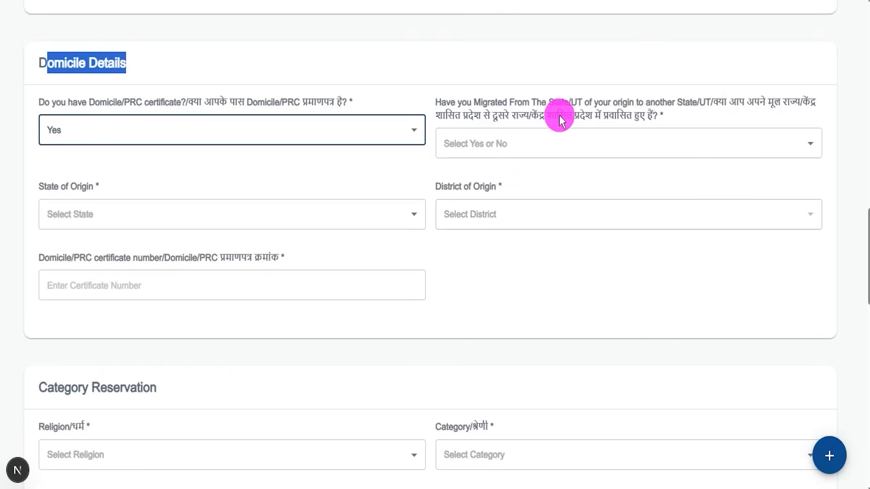
- Answer Yes to having migrated from the state of origin and Yes to availing the reservation benefit from that state
left_click(544, 143)
left_click(461, 195)
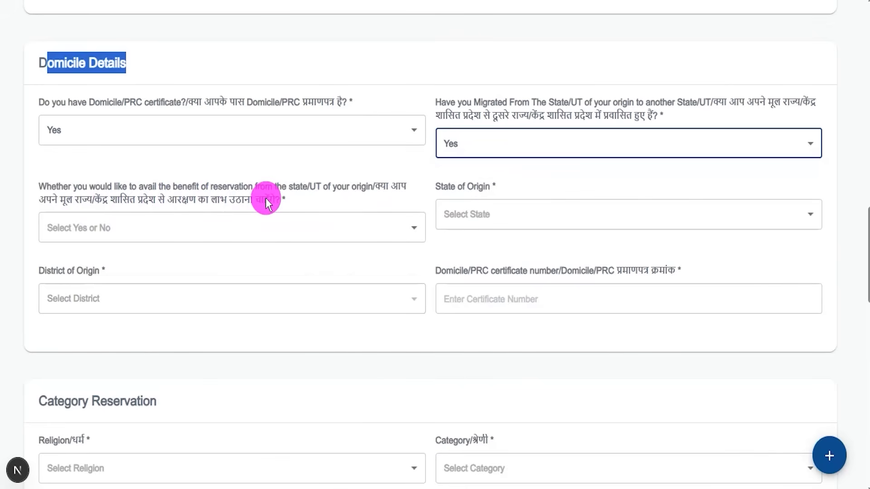
left_click(145, 229)
left_click(65, 280)
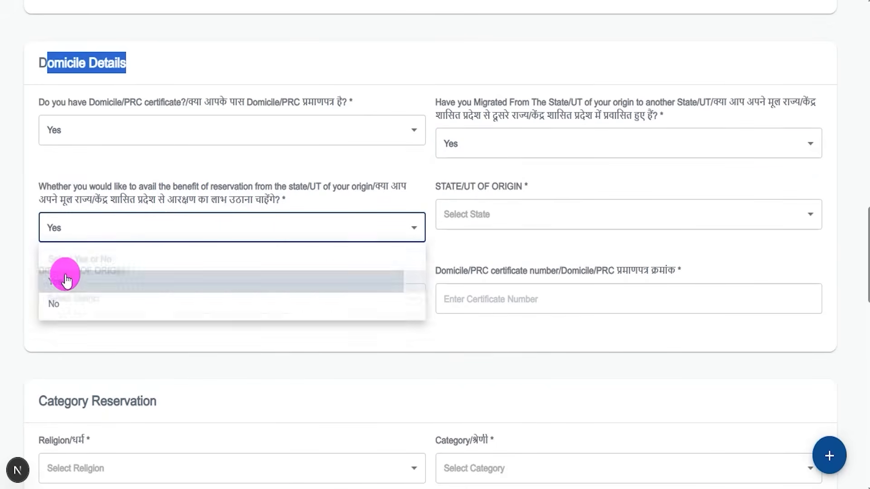
left_click(476, 216)
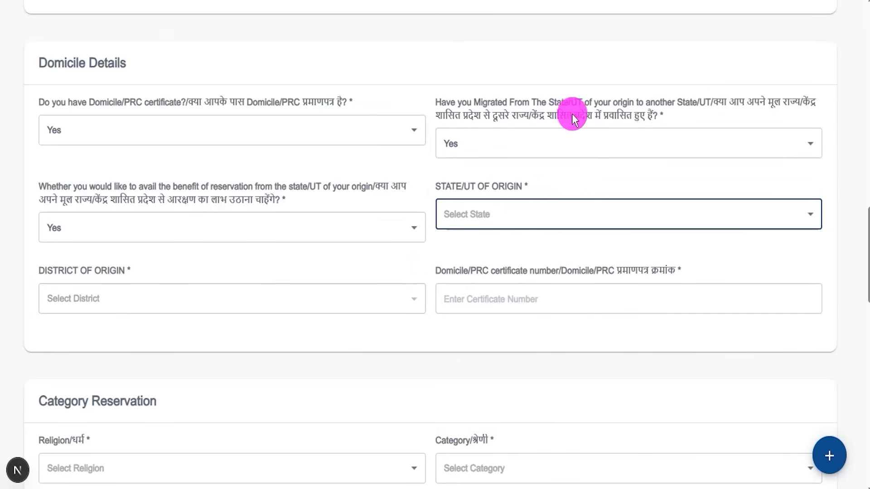
- Change the migration answer to No and set the origin to UTTAR PRADESH state and Shahjahanpur district
left_click(501, 143)
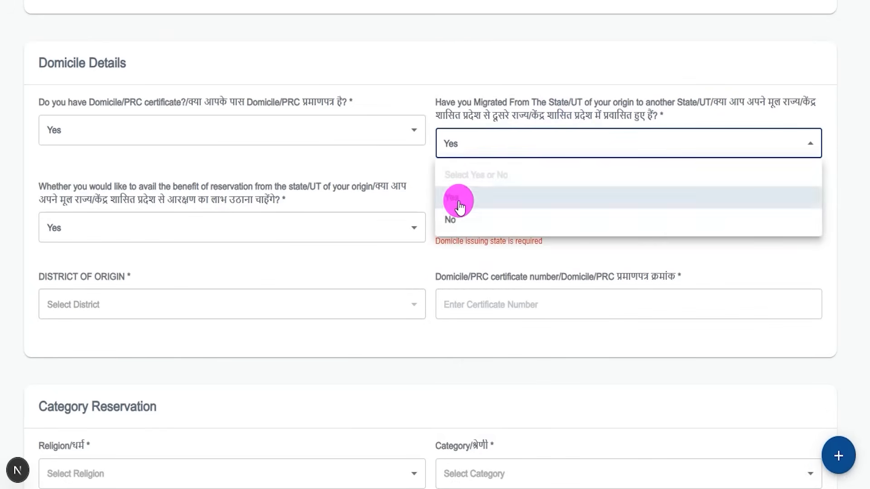
left_click(451, 206)
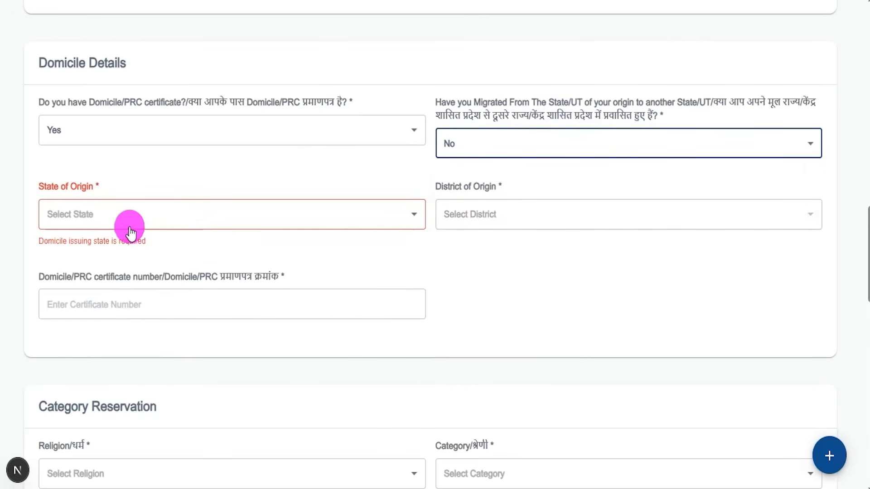
left_click(107, 219)
scroll(103, 349, "down", 2)
scroll(103, 349, "down", 5)
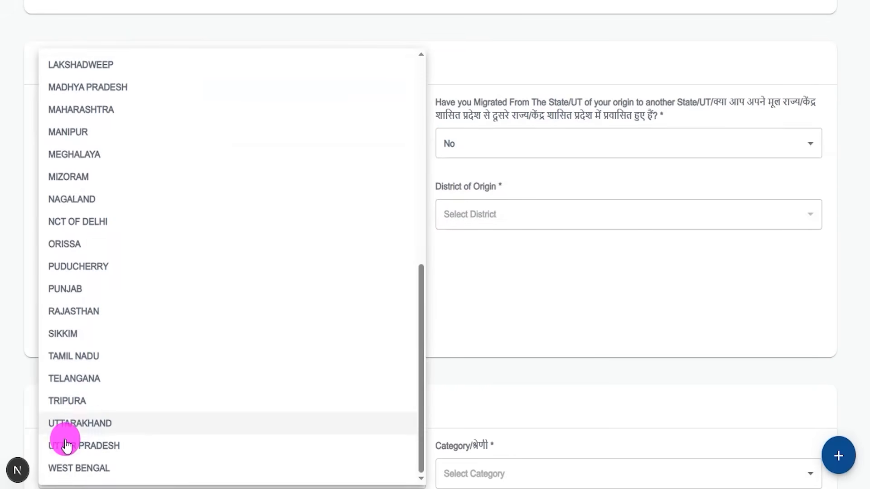
left_click(81, 446)
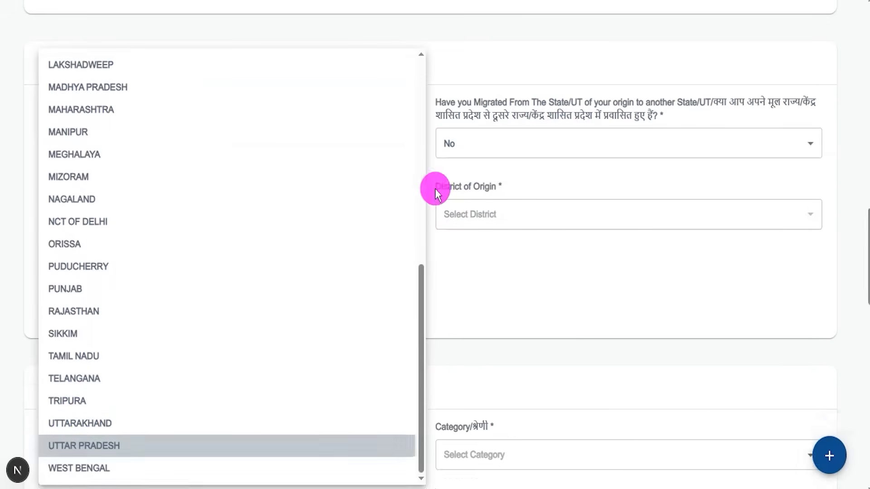
left_click(519, 218)
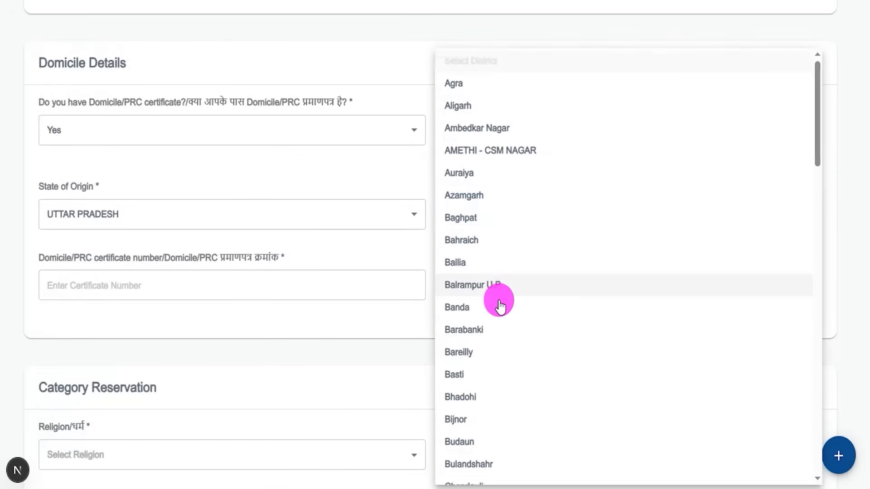
scroll(499, 301, "down", 5)
scroll(499, 301, "down", 10)
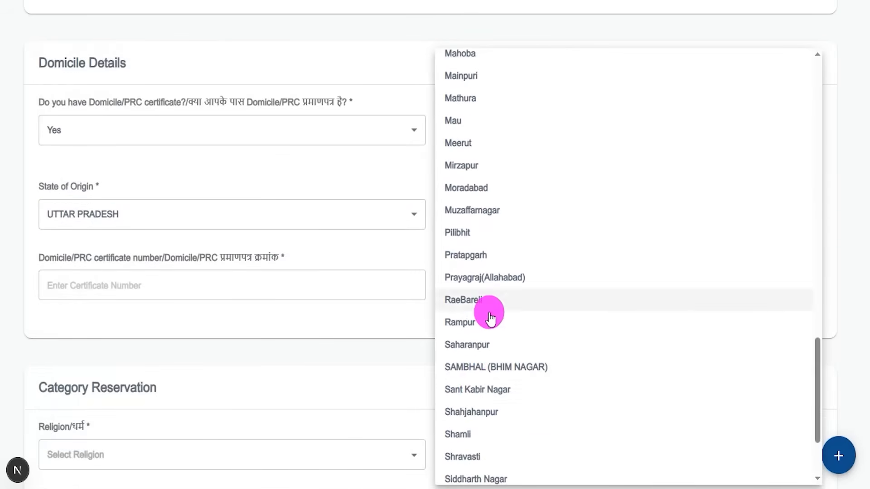
left_click(471, 411)
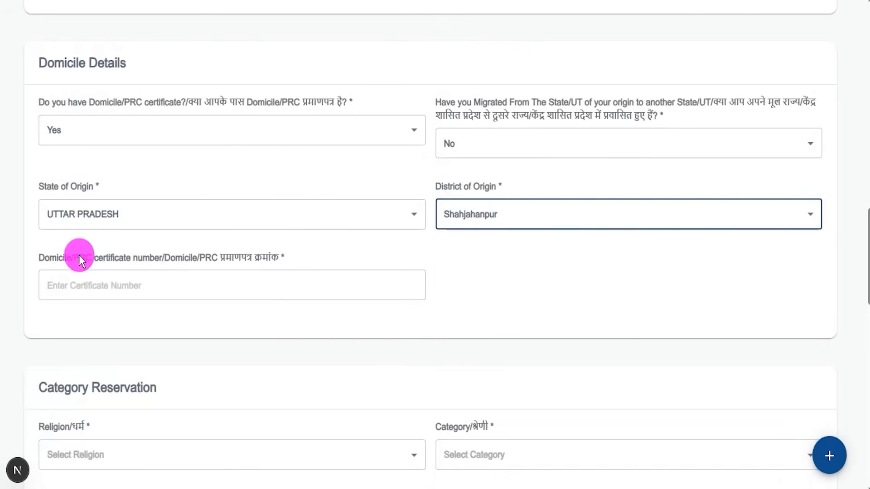
- Check the required Domicile/PRC certificate number field in Domicile Details
left_click_drag(80, 257, 159, 257)
left_click(151, 286)
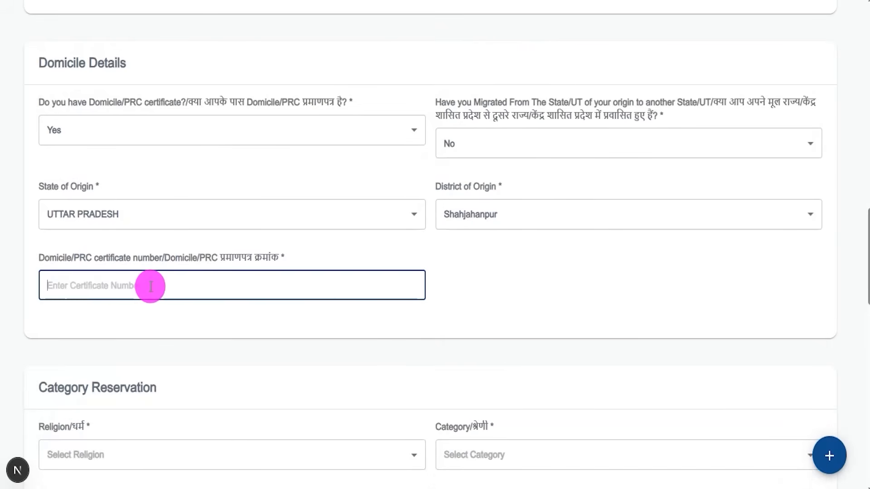
left_click(390, 2)
left_click_drag(243, 282, 284, 238)
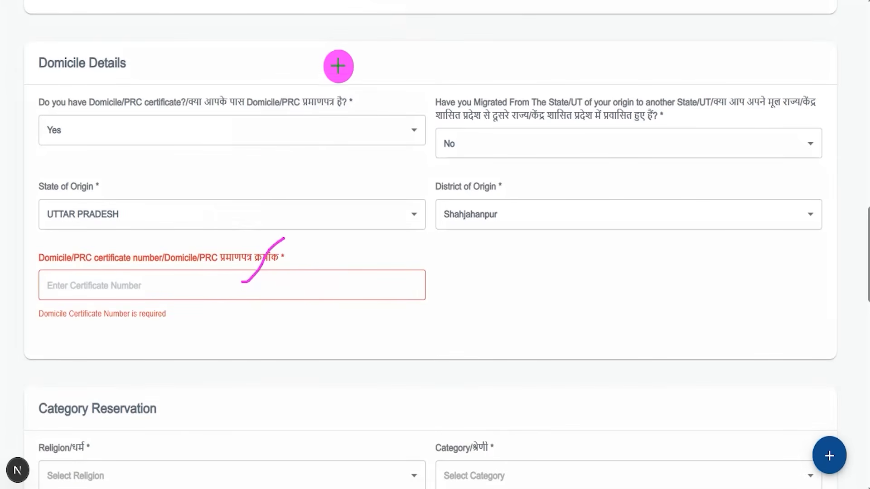
- Change the Domicile/PRC certificate answer to No and look over the Religion and Category fields under Category Reservation
left_click(78, 131)
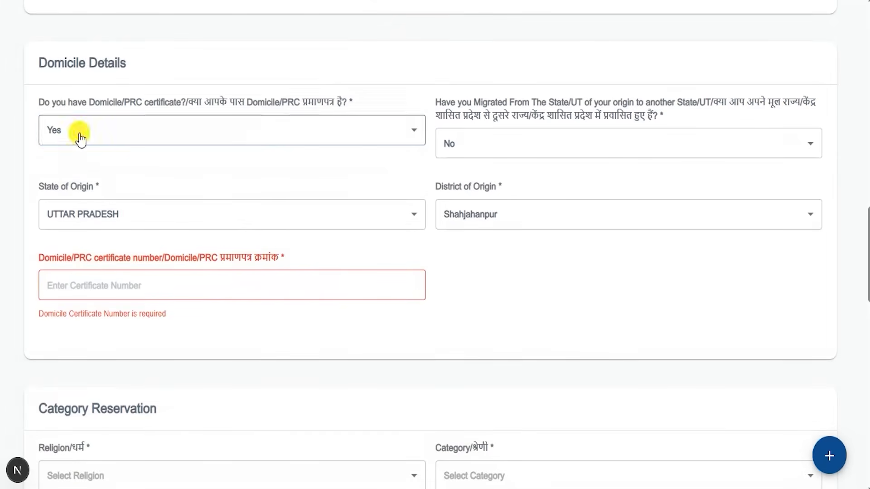
left_click(57, 208)
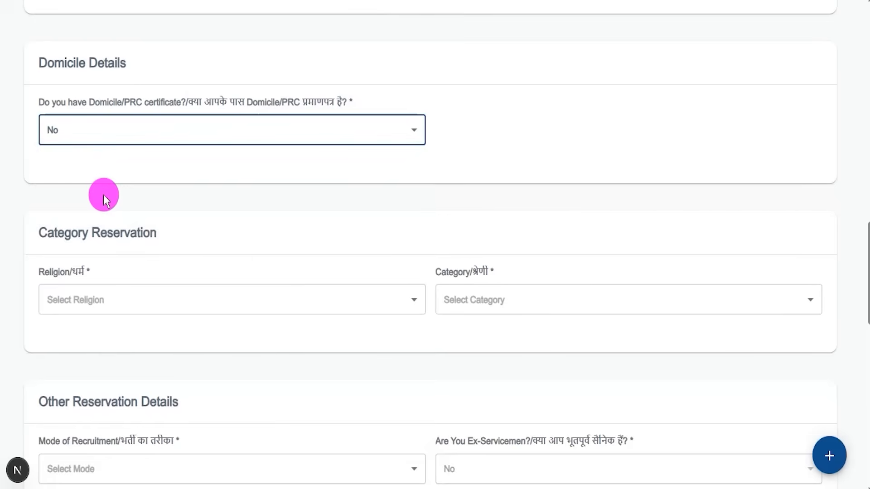
left_click_drag(47, 233, 126, 234)
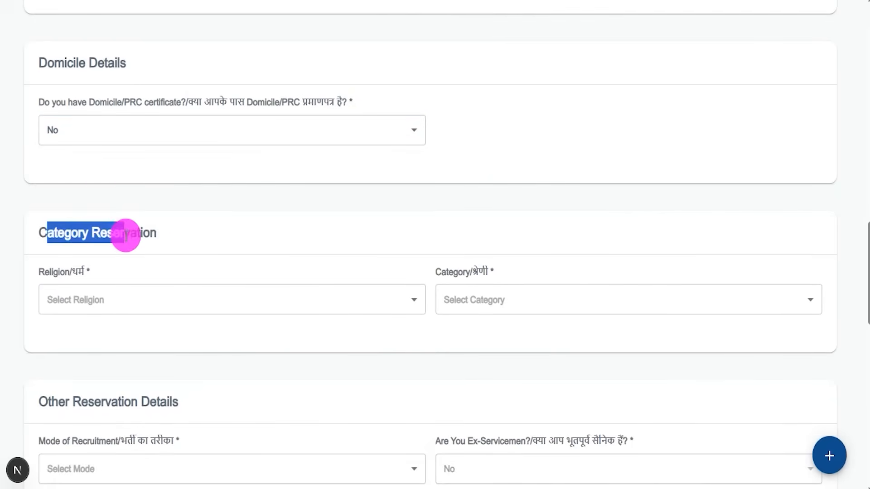
scroll(195, 219, "down", 3)
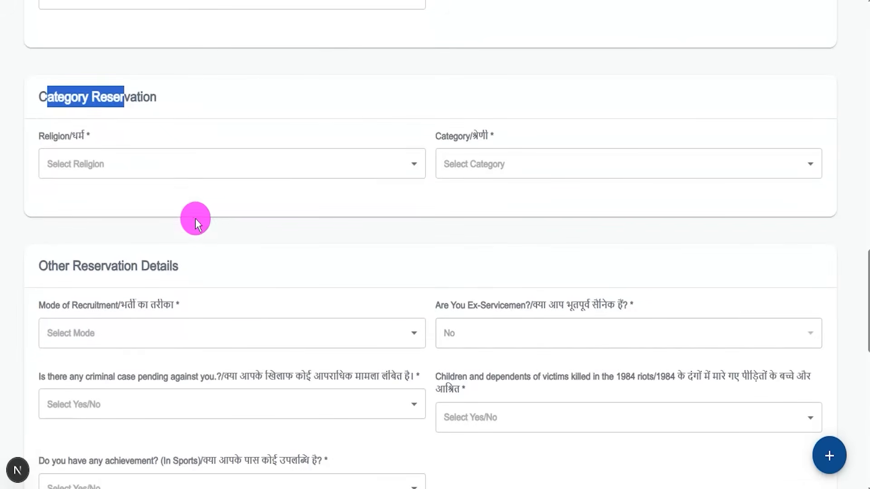
- Set the religion to Hindu and the category to SC under Category Reservation
left_click(78, 167)
left_click(69, 222)
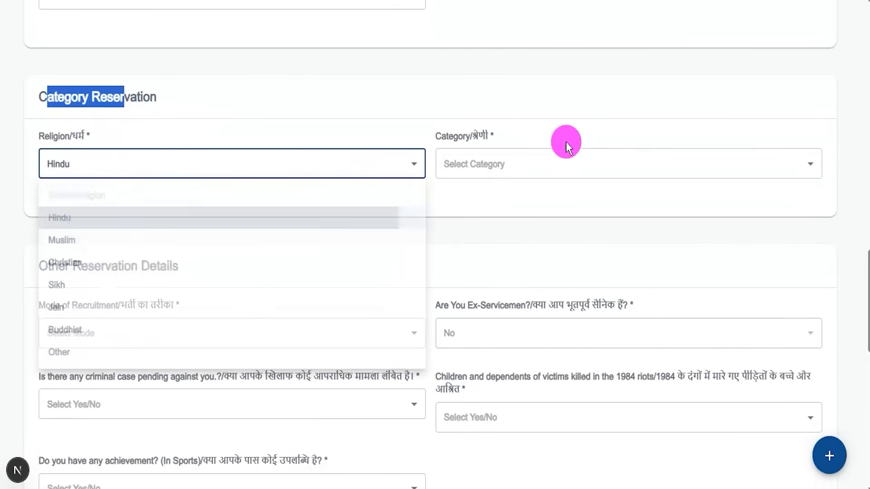
left_click(516, 164)
left_click(452, 261)
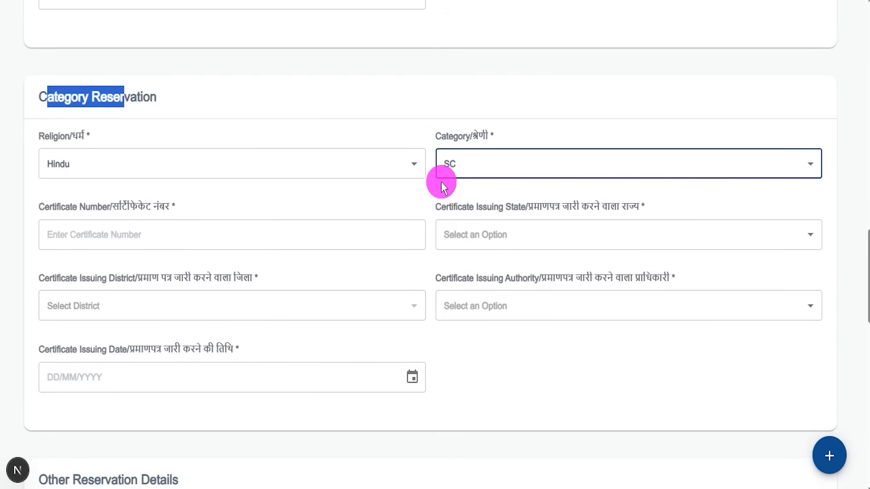
- Check the certificate number field and set the category certificate's issuing state to UTTAR PRADESH and issuing district to Bareilly
left_click_drag(62, 205, 121, 223)
left_click(97, 232)
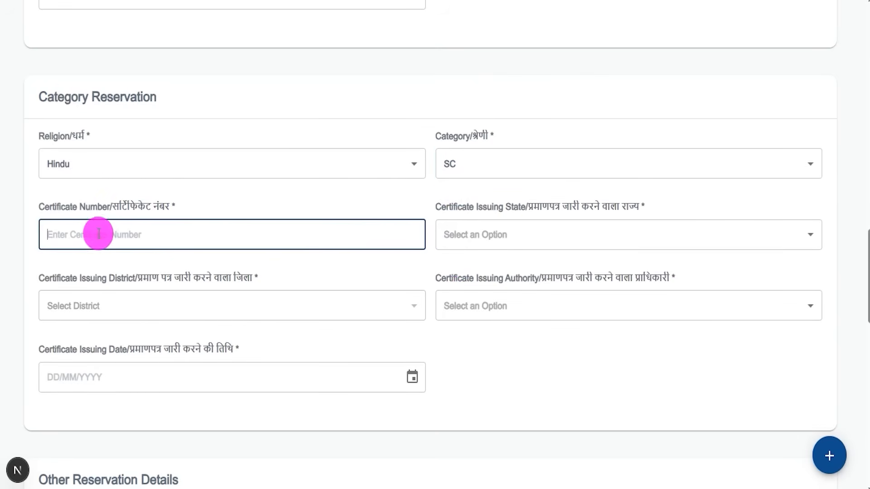
left_click(532, 206)
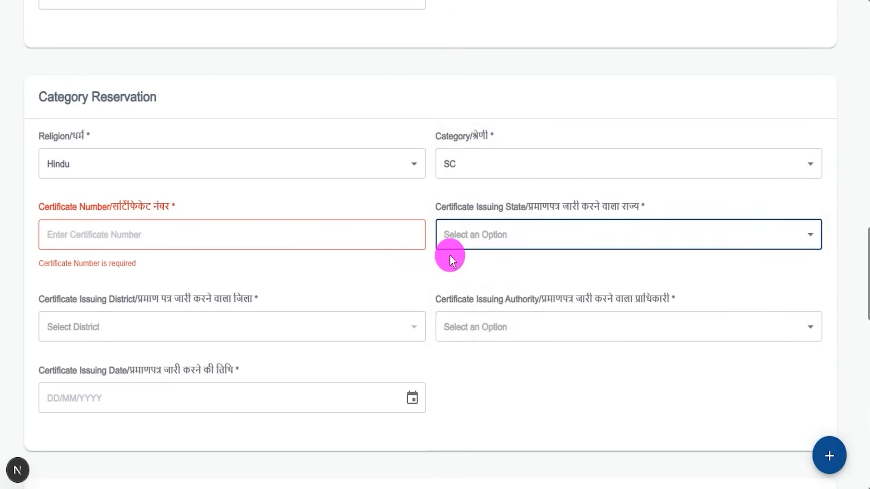
left_click(486, 232)
scroll(477, 260, "down", 5)
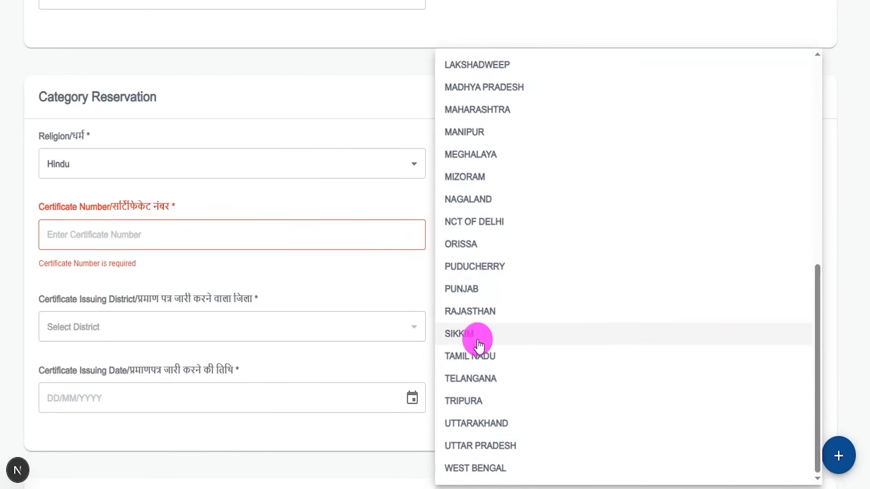
left_click(478, 446)
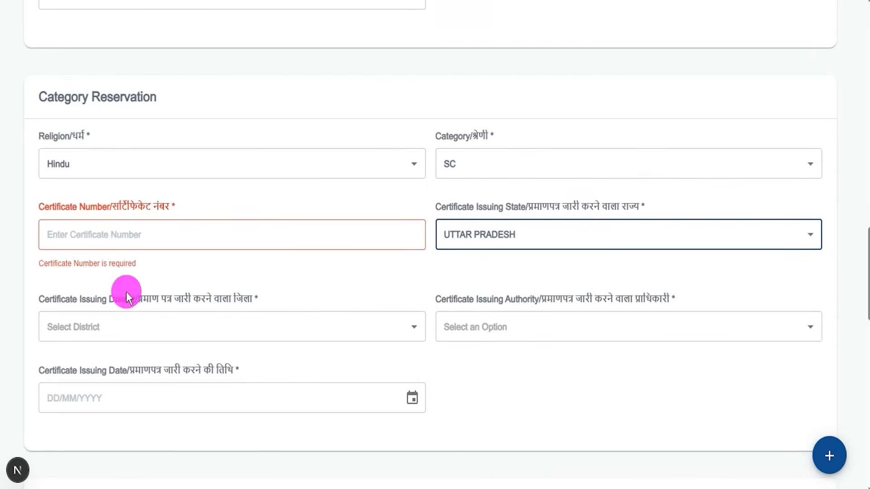
left_click(111, 332)
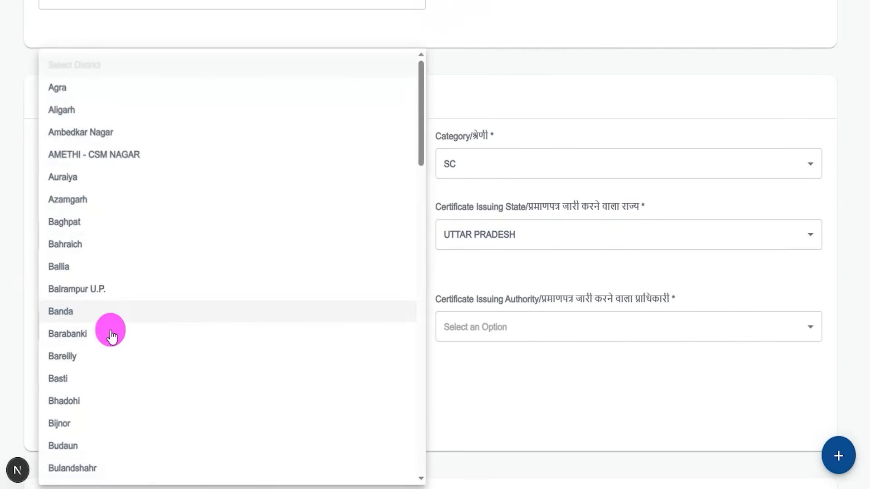
left_click(81, 357)
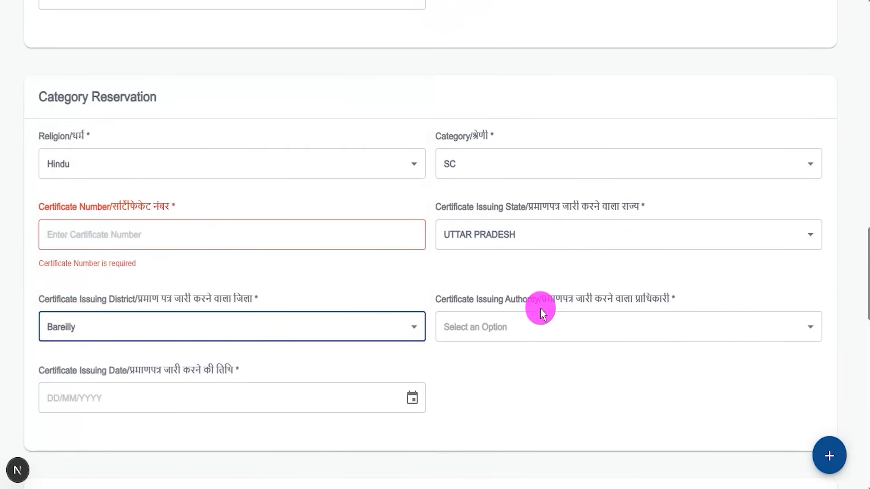
- Set the certificate issuing authority to District Magistrate (DM) and check the issuing date calendar without choosing a date
left_click(508, 334)
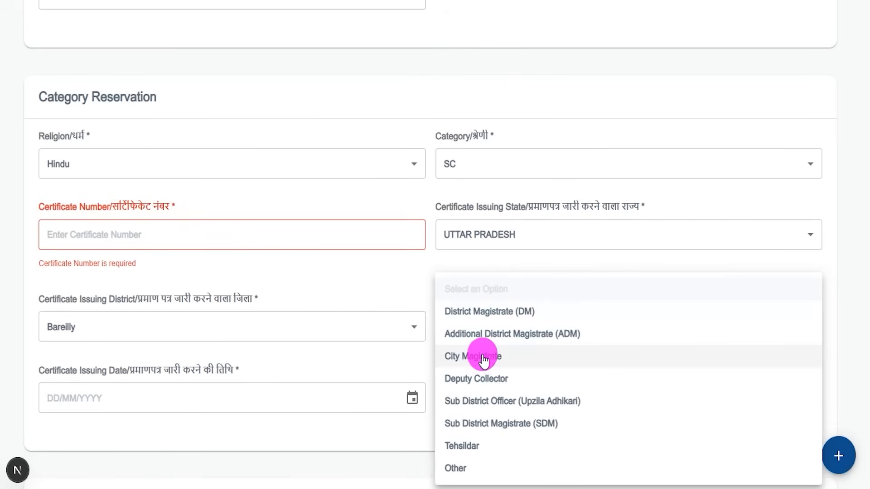
left_click(498, 312)
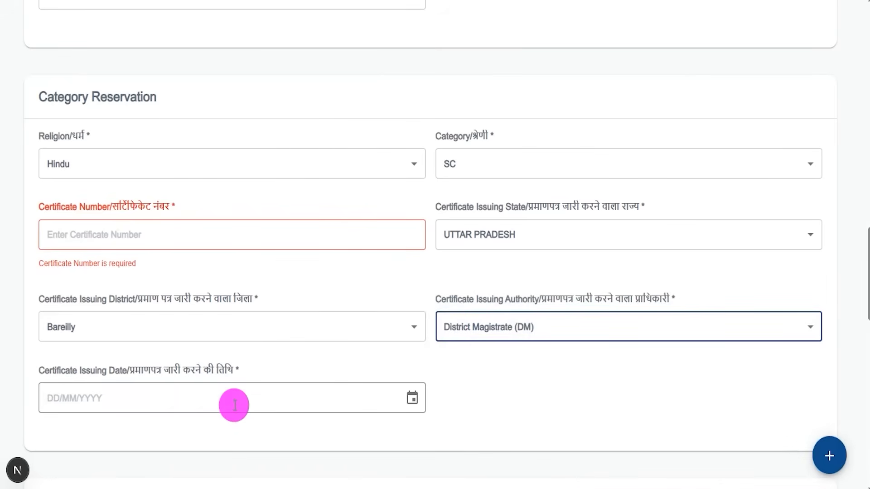
left_click(411, 398)
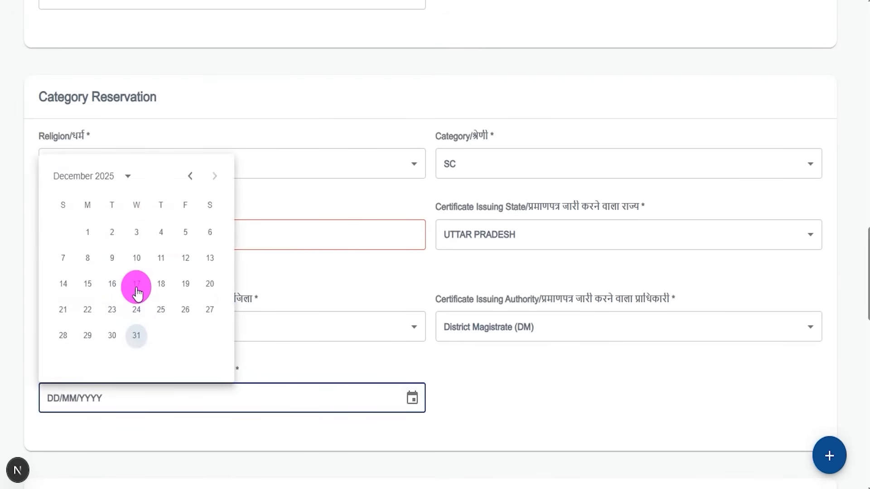
left_click(437, 387)
- Set the mode of recruitment to Direct entry(DE) under Other Reservation Details
scroll(436, 387, "down", 7)
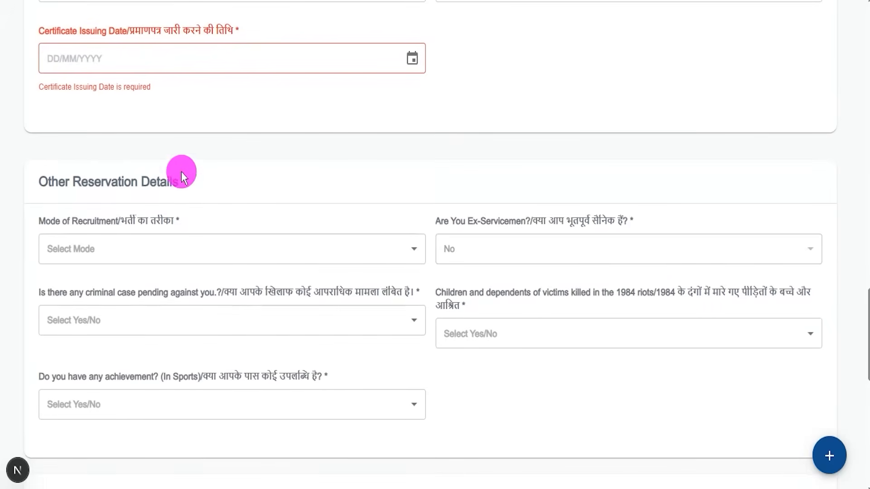
left_click_drag(81, 181, 109, 185)
scroll(109, 185, "down", 3)
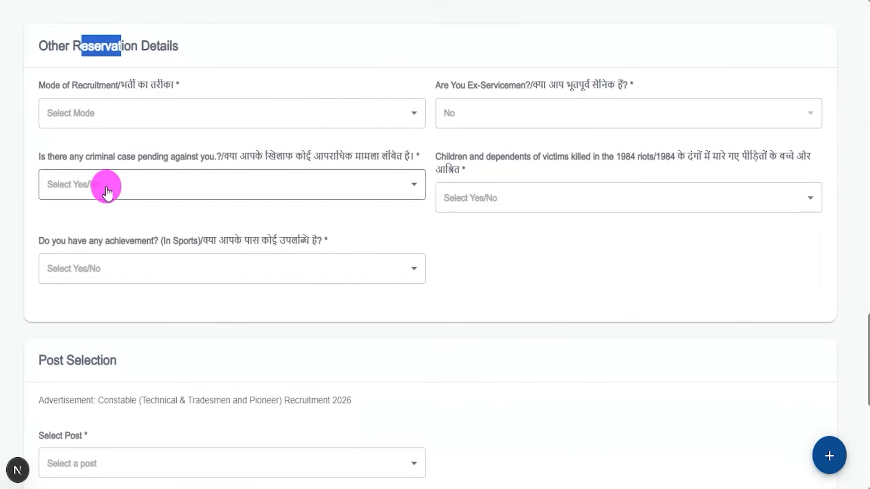
left_click(130, 111)
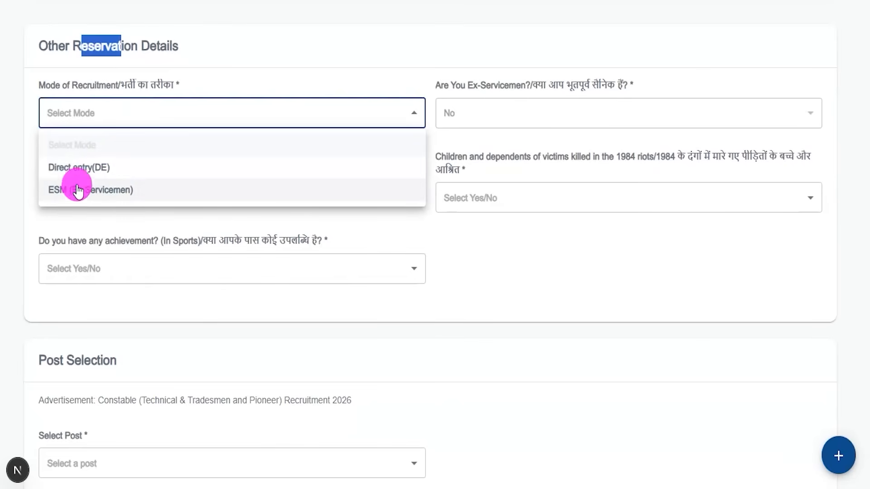
left_click(90, 168)
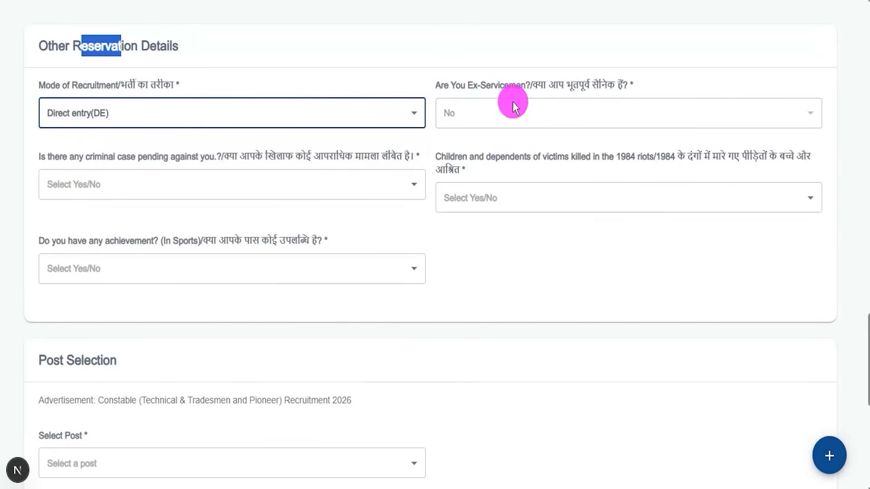
- Change the mode of recruitment to ESM (Ex-Servicemen) and check its certificate number, joining date, discharge date and total service fields
left_click(290, 113)
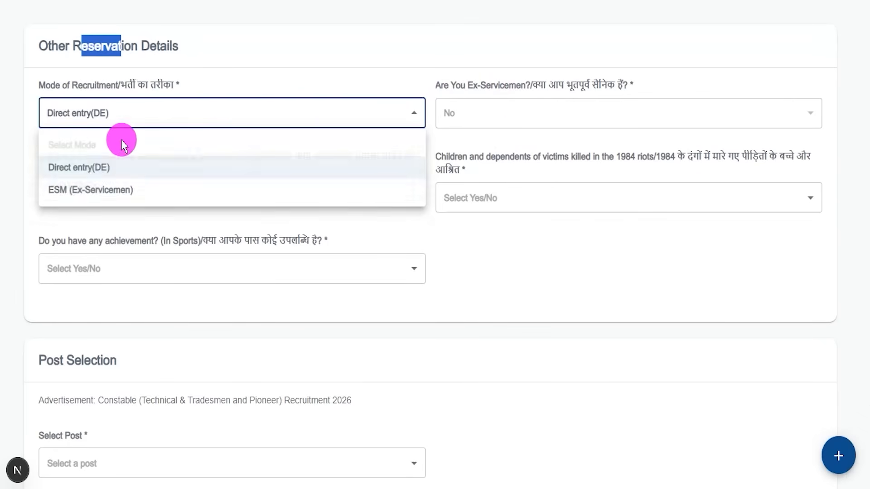
left_click(92, 199)
left_click(181, 189)
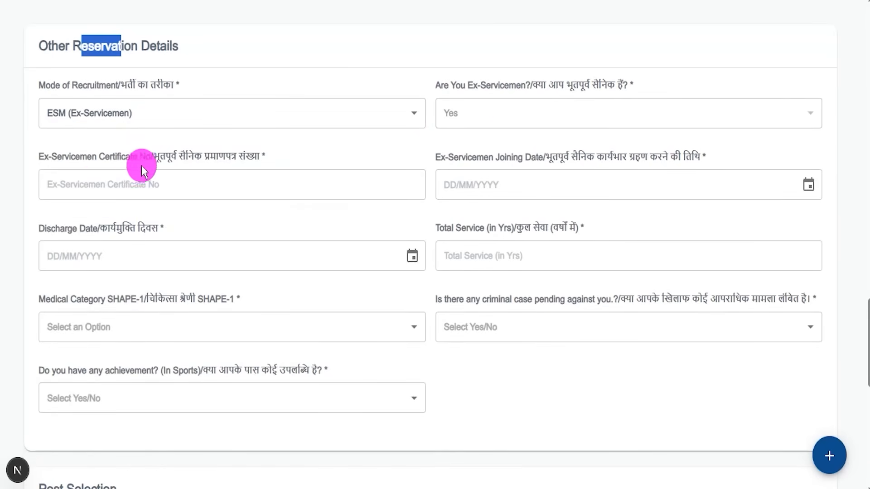
left_click_drag(83, 159, 145, 156)
left_click(112, 180)
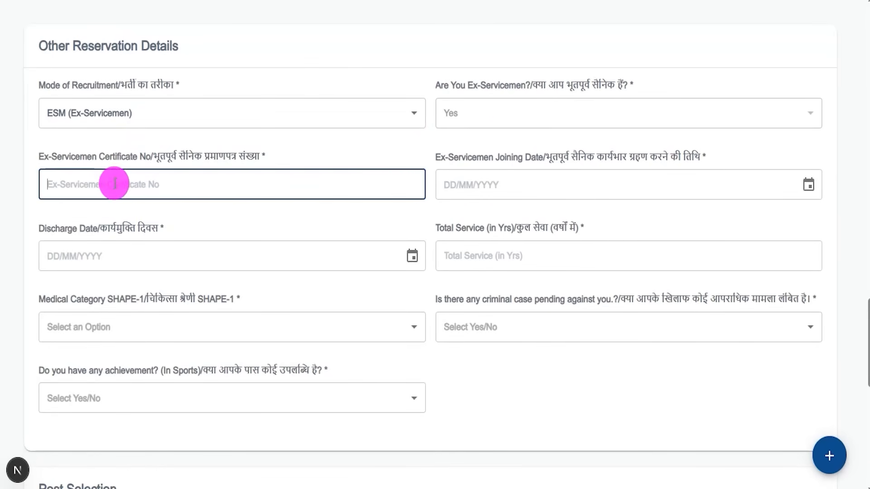
left_click(556, 179)
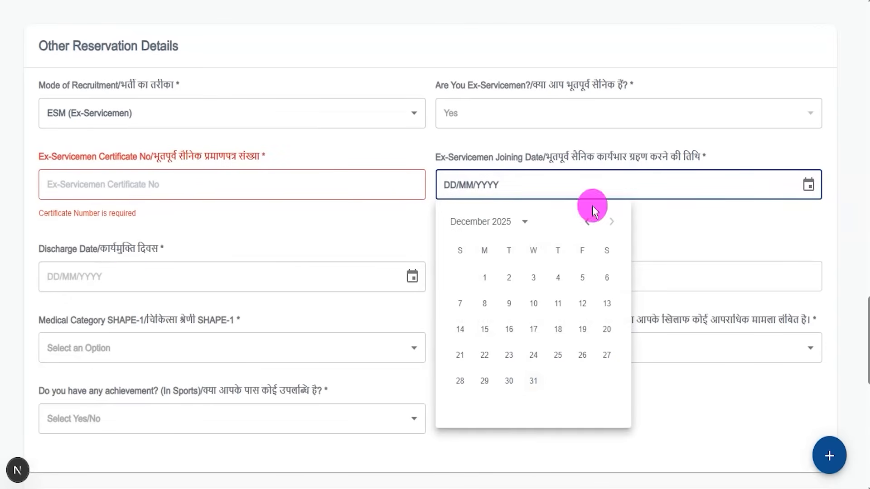
left_click(411, 283)
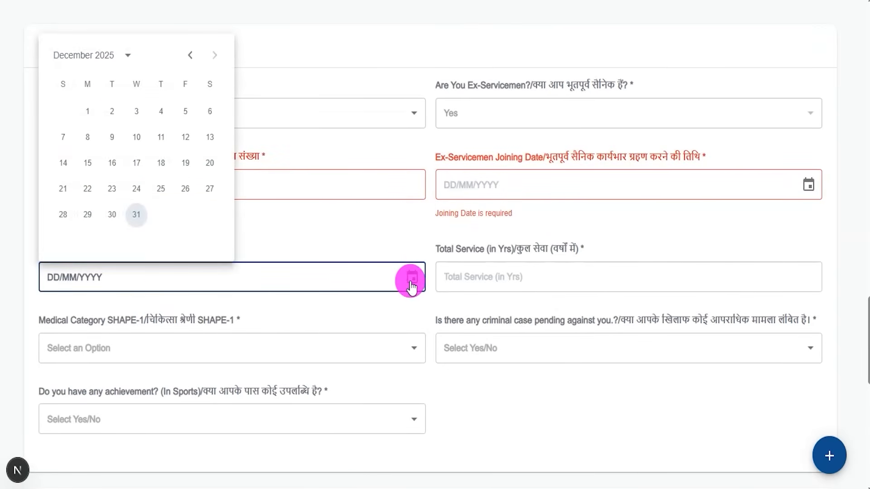
left_click(159, 285)
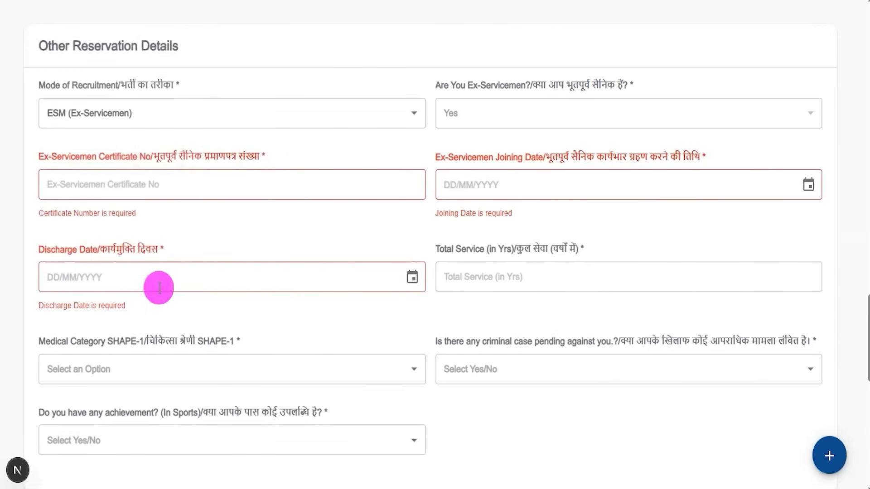
left_click_drag(479, 252, 481, 273)
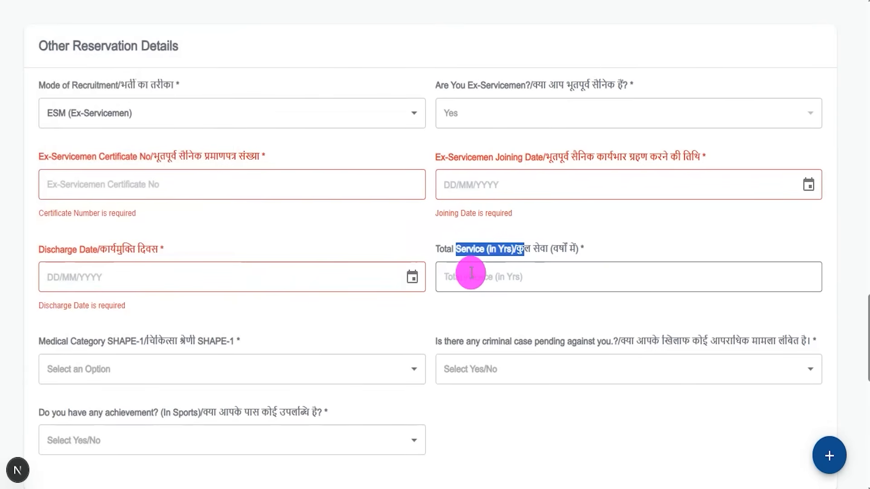
- Return the mode of recruitment to Direct entry(DE) and answer No to having a pending criminal case
left_click(126, 112)
left_click(79, 167)
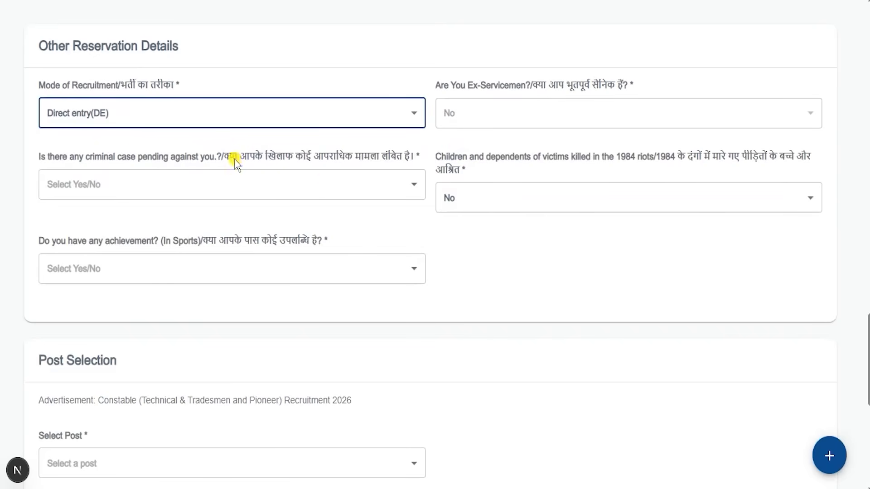
left_click_drag(236, 159, 326, 159)
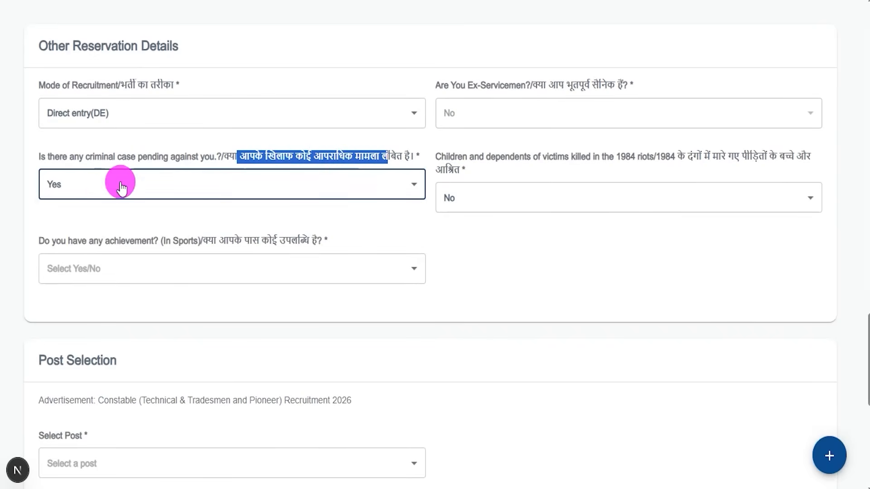
left_click(119, 184)
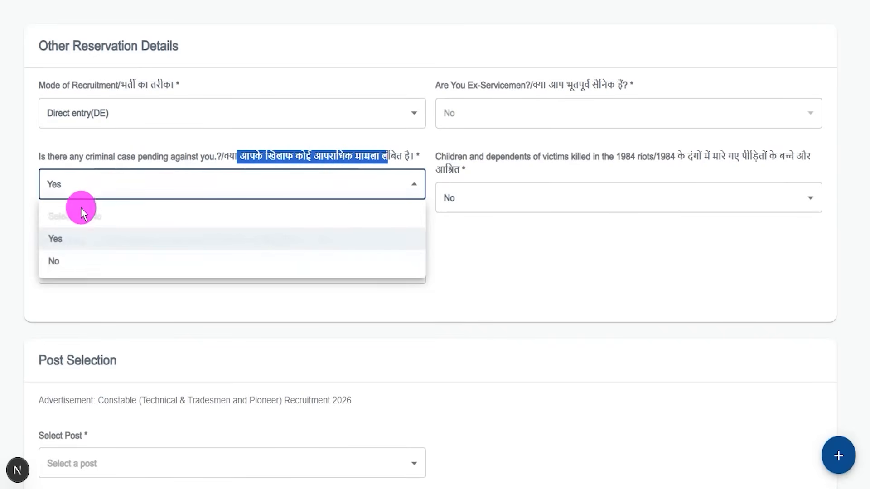
left_click(59, 261)
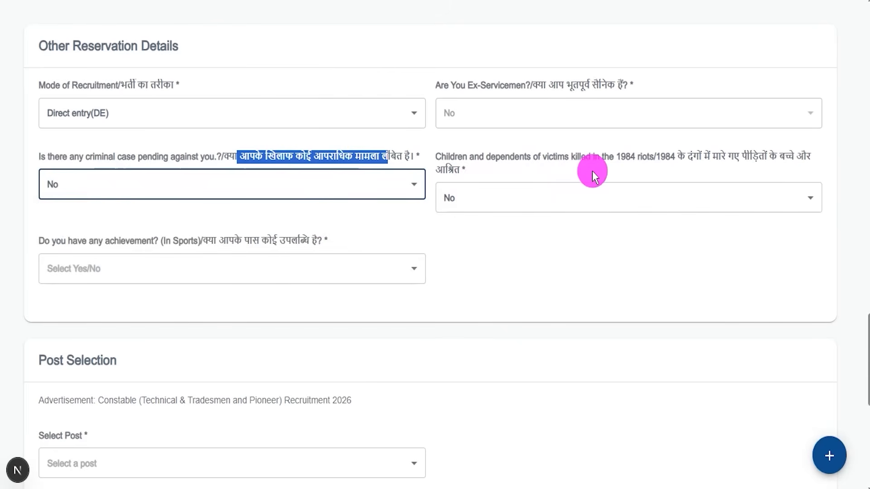
- Try Yes for the question about children and dependents of 1984 riot victims and return the answer to No
left_click(621, 162)
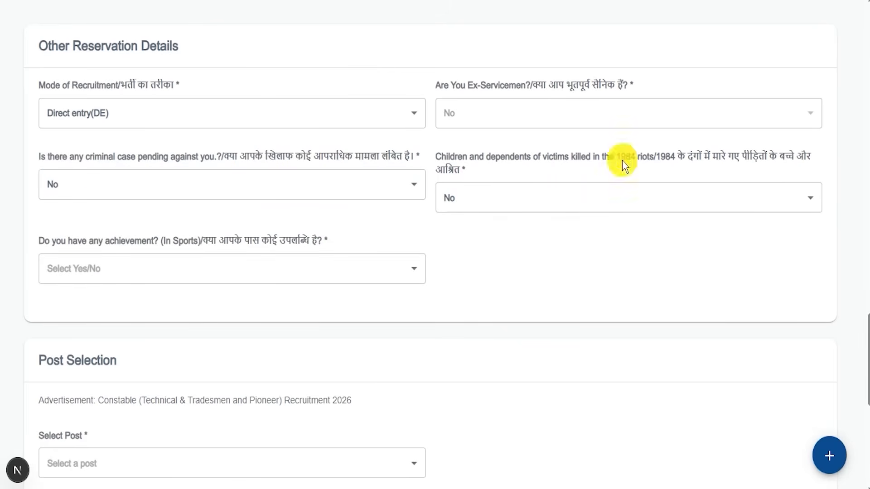
left_click(479, 198)
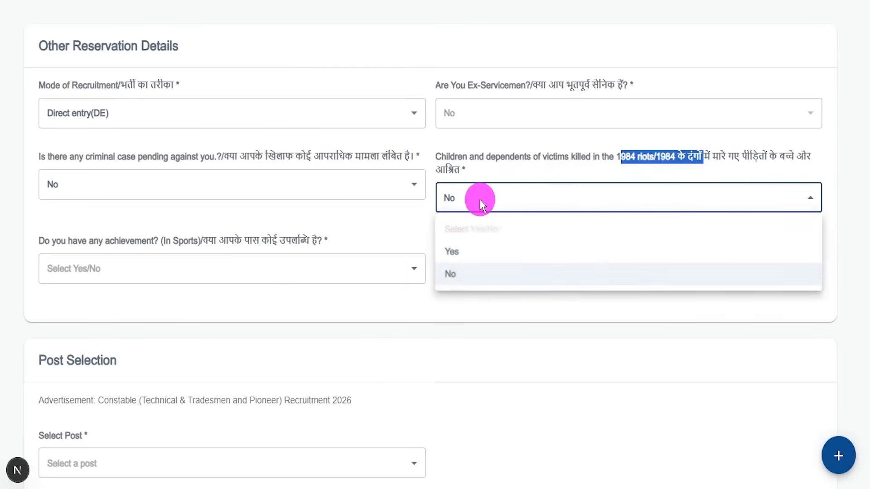
left_click(466, 252)
left_click(474, 200)
left_click(455, 274)
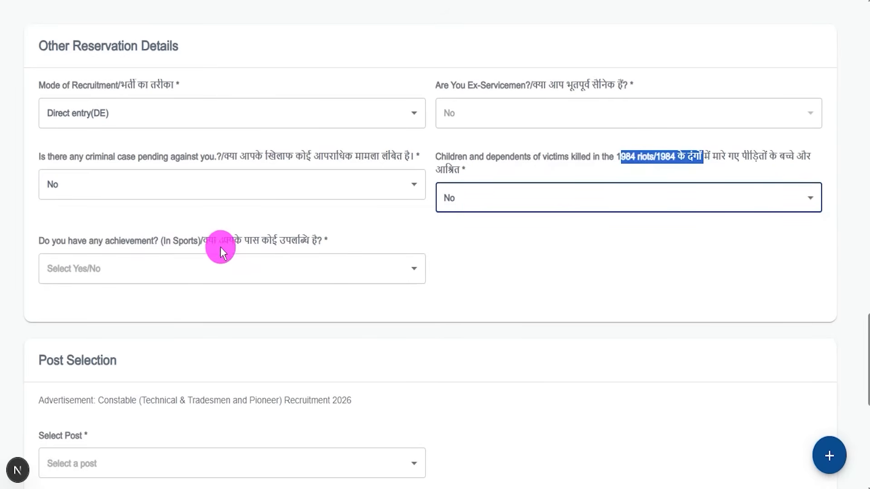
- Answer Yes to having a sports achievement and check the achievement details field
left_click(179, 241)
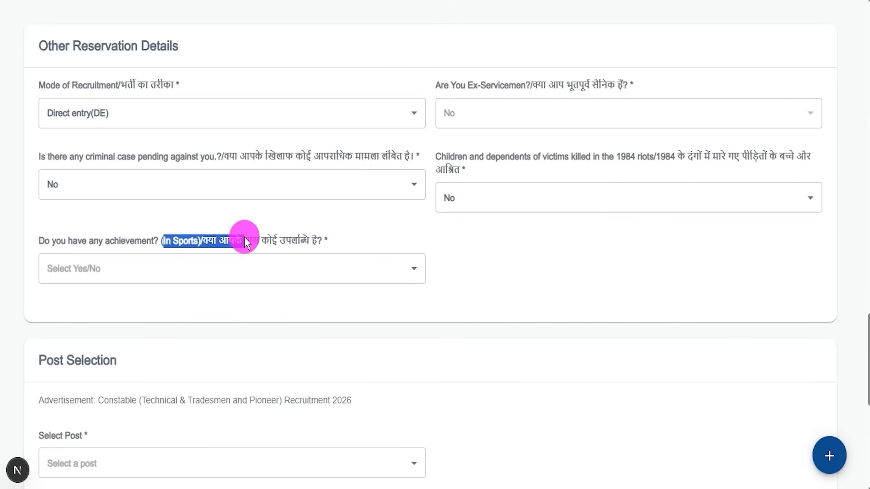
left_click(116, 274)
left_click(63, 323)
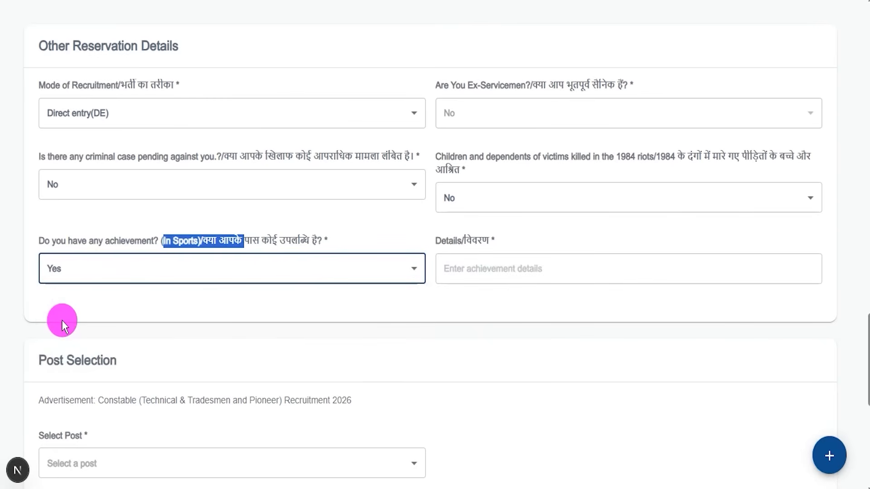
left_click(458, 247)
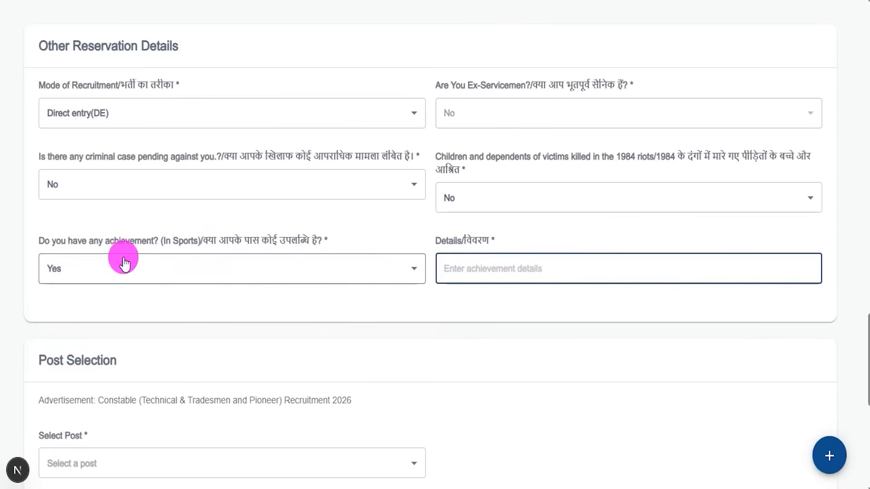
- Change the sports achievement answer to No and look over the Post Selection section
left_click(86, 274)
left_click(135, 343)
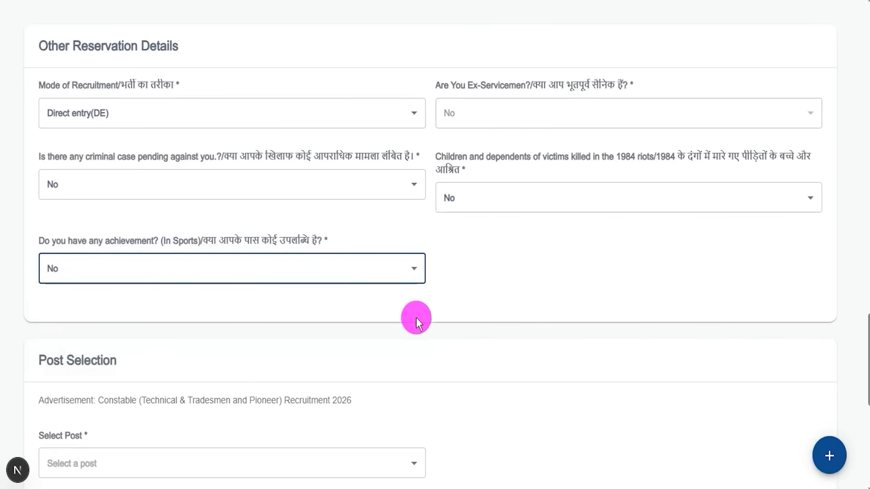
scroll(314, 188, "down", 3)
scroll(315, 188, "down", 2)
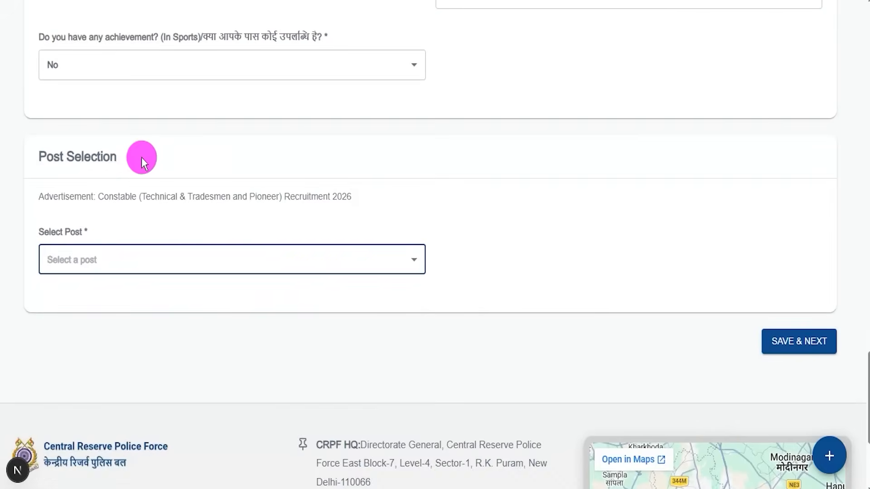
scroll(138, 166, "down", 3)
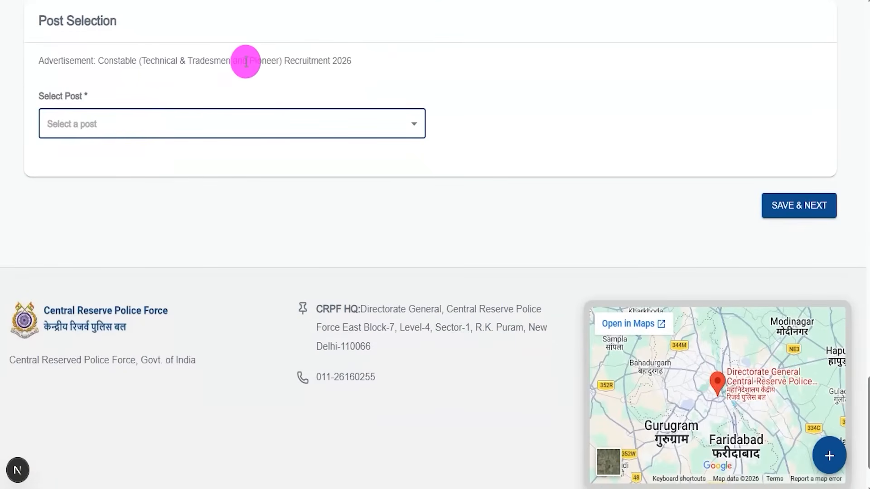
- Select Carpenter (MALE) as the post and save the page to continue to Address Details
left_click(128, 124)
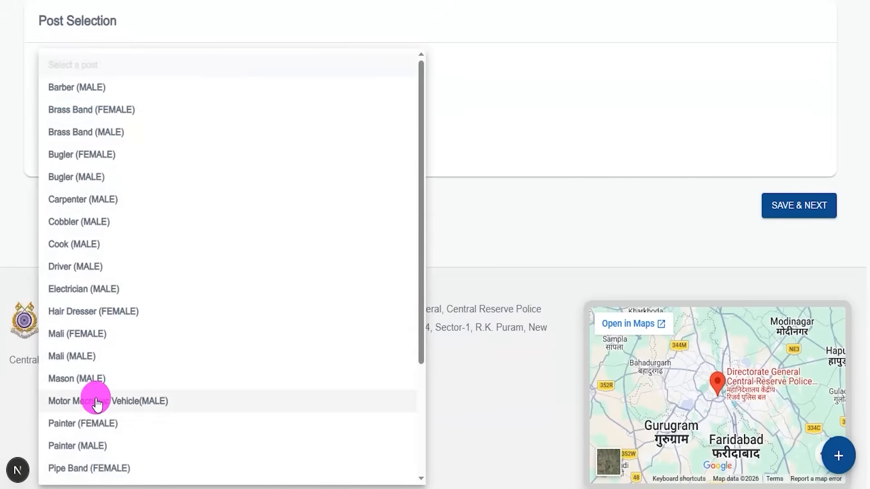
left_click(70, 207)
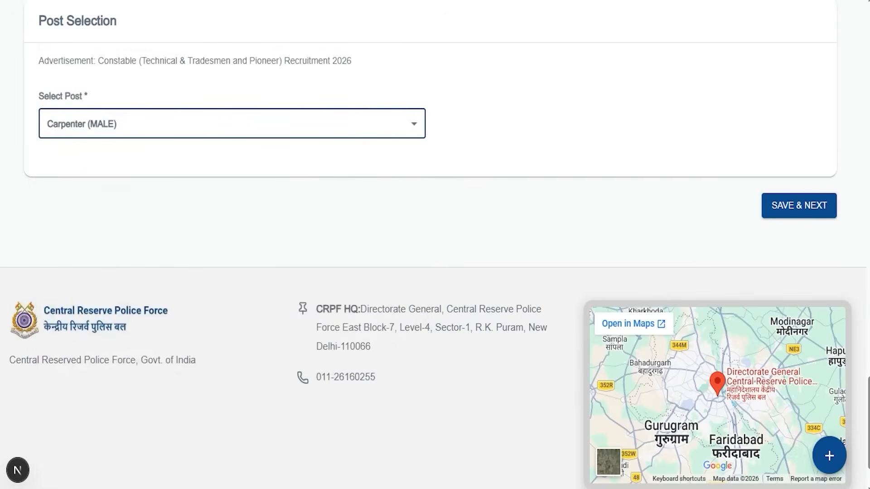
mouse_move(734, 175)
left_mouse_down()
mouse_move(834, 214)
mouse_move(858, 240)
left_mouse_up()
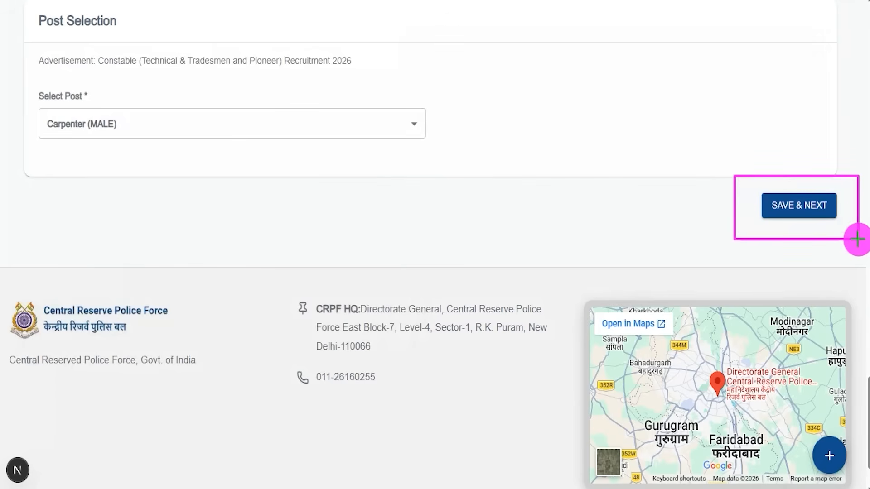
left_click(836, 216)
left_click_drag(268, 103, 297, 58)
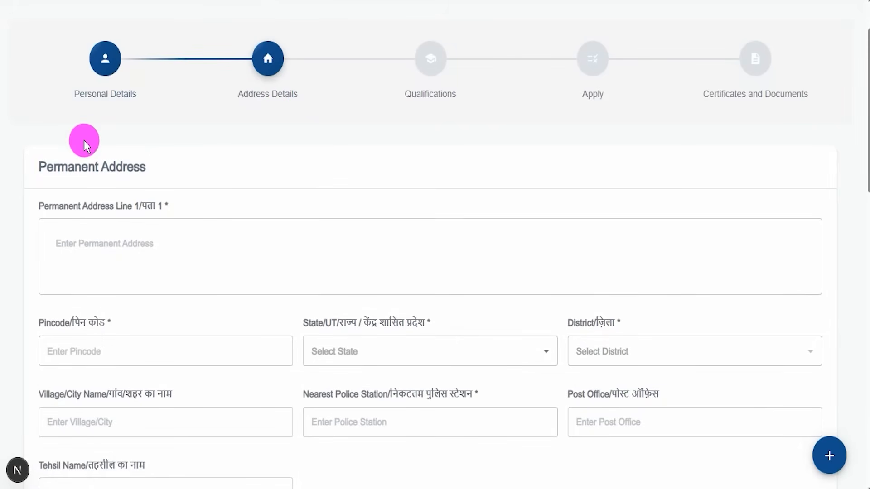
- Look through the Permanent Address fields, including the address line, pincode and village or city name
left_click_drag(46, 165, 132, 164)
left_click(104, 246)
scroll(172, 239, "down", 3)
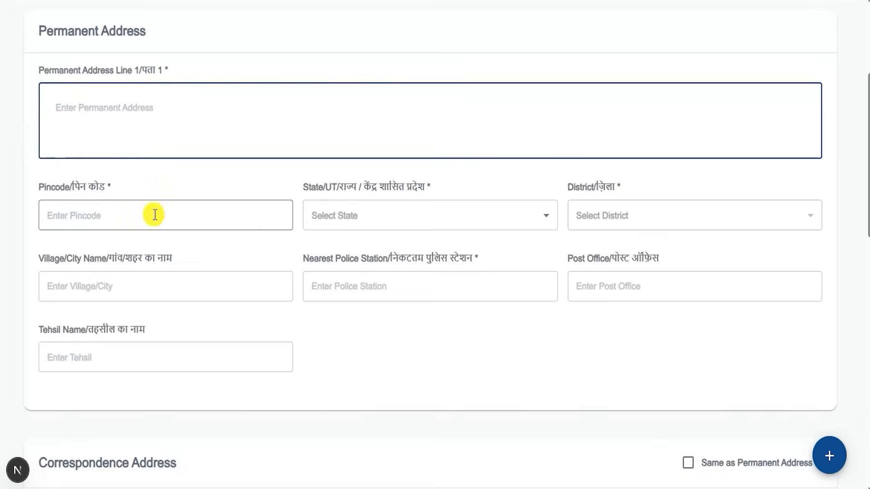
left_click(155, 214)
left_click(369, 232)
left_click(213, 314)
left_click(159, 330)
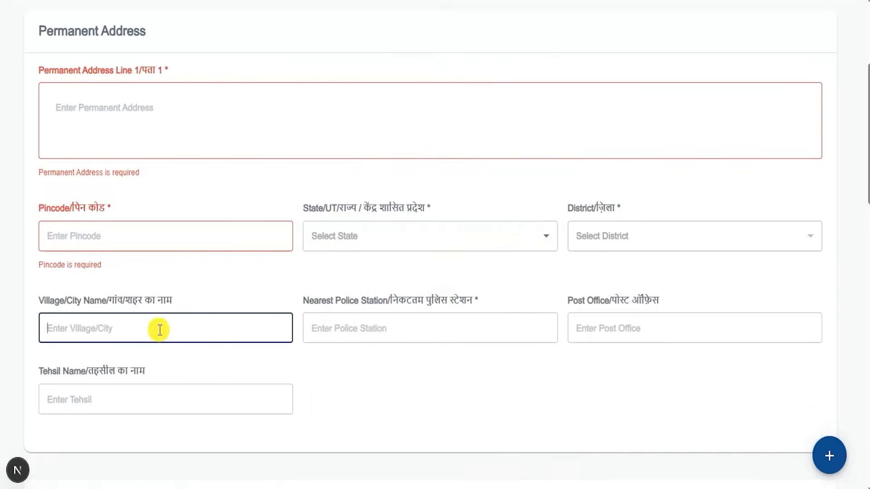
- Examine the Correspondence Address fields and the Same as Permanent Address option
scroll(346, 365, "down", 6)
left_click_drag(45, 233, 205, 238)
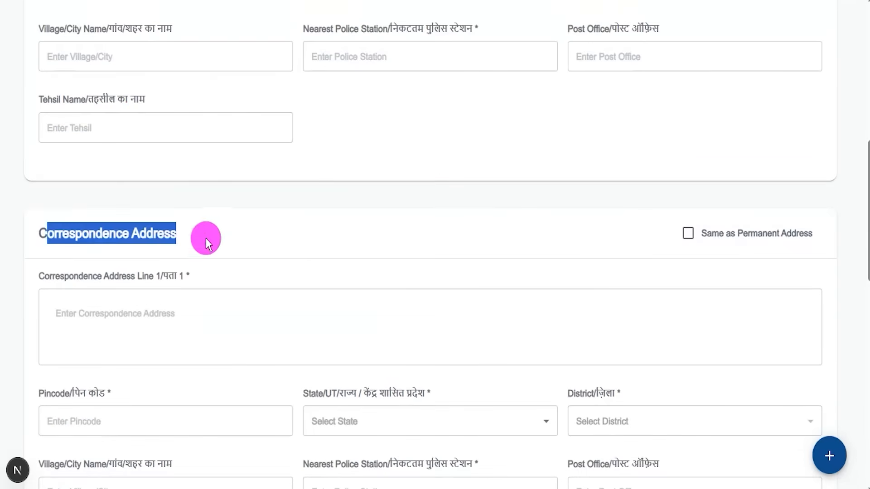
left_click(233, 320)
scroll(435, 310, "down", 4)
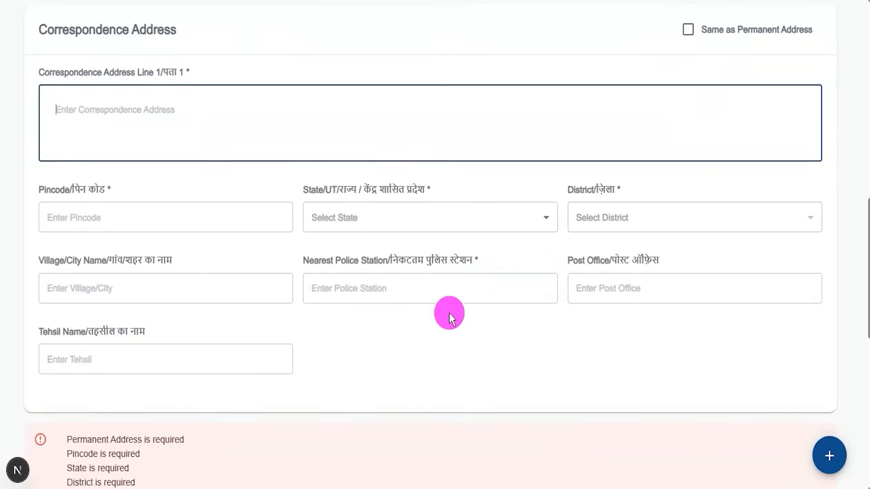
scroll(449, 313, "up", 4)
left_click_drag(96, 233, 145, 233)
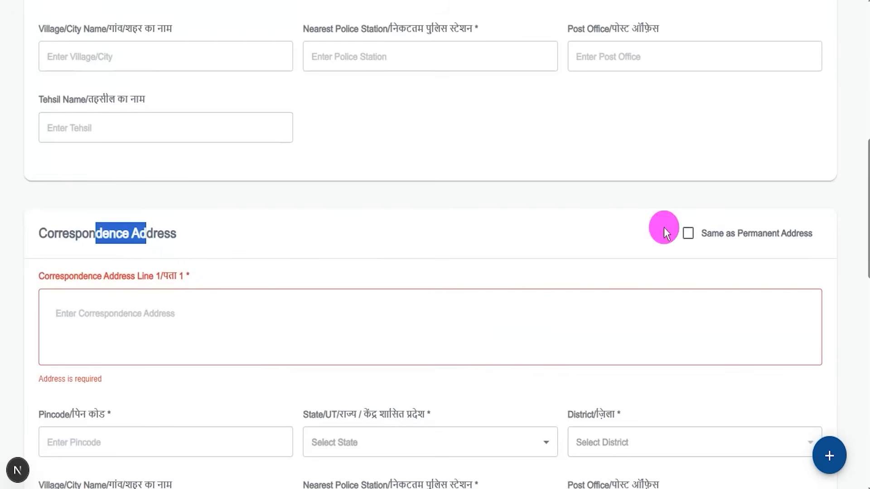
scroll(106, 103, "up", 7)
left_click_drag(68, 94, 127, 98)
scroll(555, 284, "down", 4)
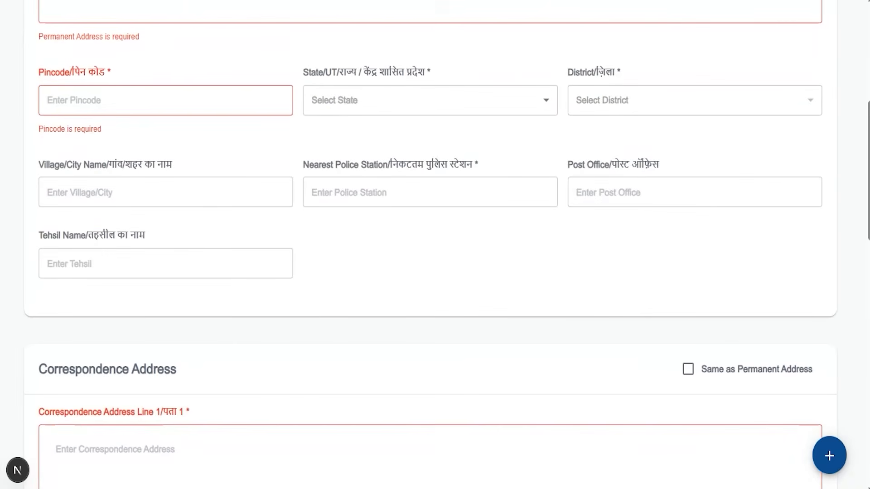
left_click(694, 364)
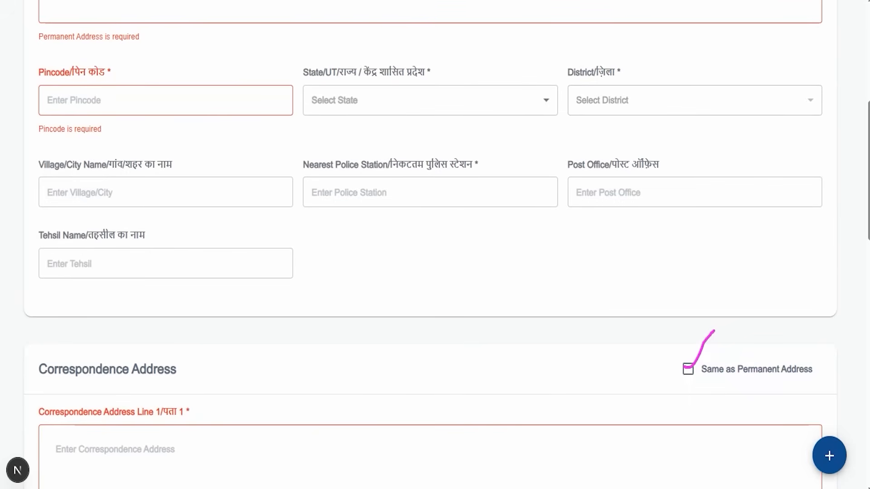
- Go to the end of the Address Details page and save it to continue to Qualifications
scroll(194, 194, "up", 3)
scroll(363, 333, "down", 7)
scroll(365, 345, "down", 9)
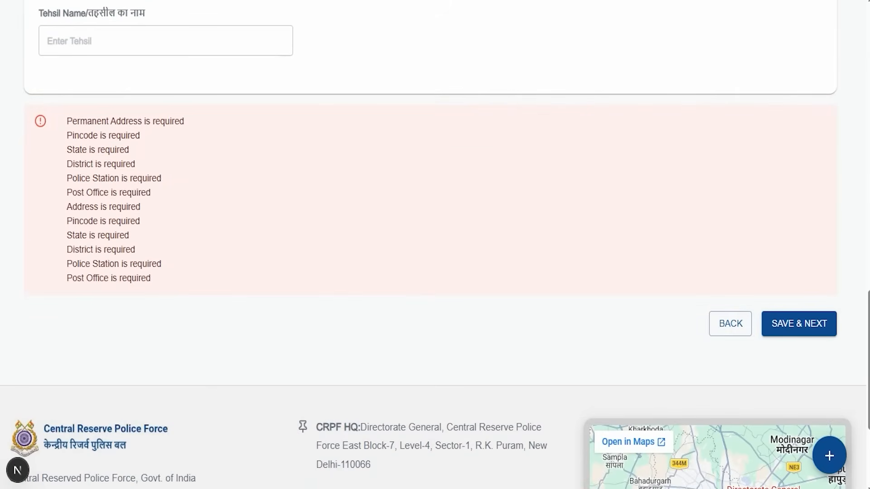
left_click_drag(854, 129, 809, 301)
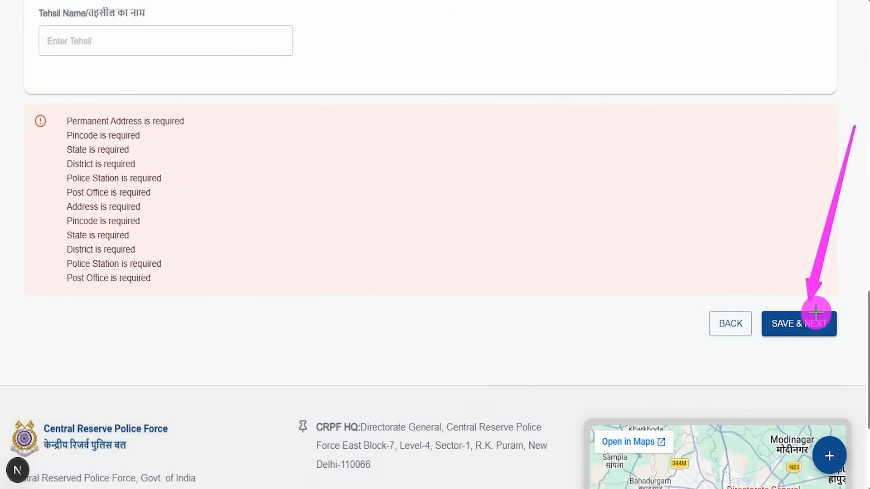
left_click(815, 312)
left_click_drag(435, 111, 461, 78)
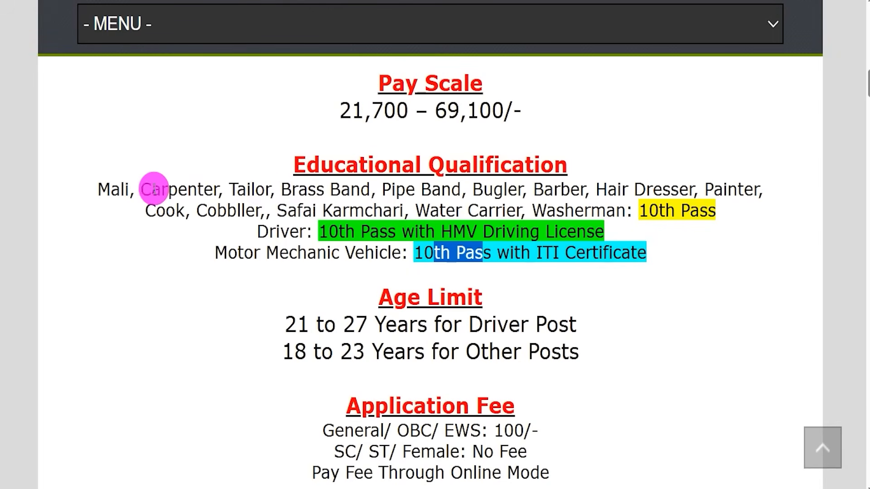
- Switch to the recruitment information page and review the educational qualifications for the tradesmen, Driver and Motor Mechanic Vehicle posts
left_click_drag(109, 189, 352, 202)
left_click_drag(547, 192, 607, 206)
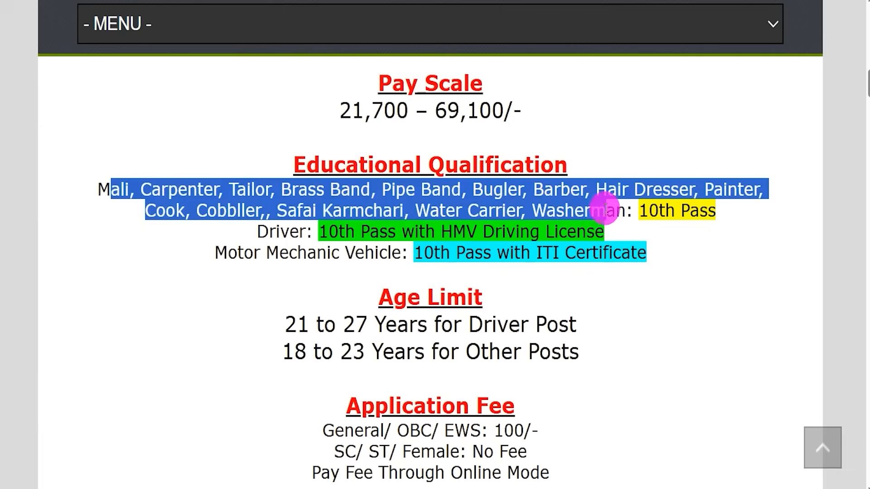
left_click(265, 233)
left_click_drag(265, 234, 551, 231)
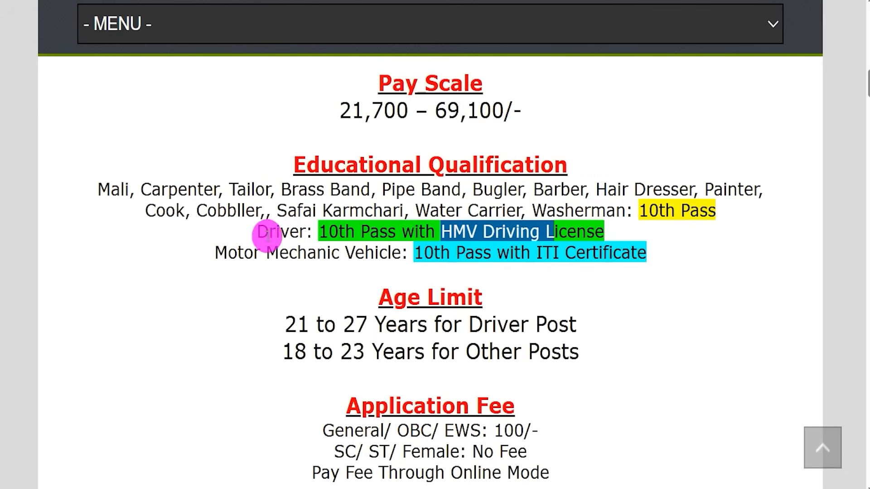
left_click_drag(237, 252, 621, 254)
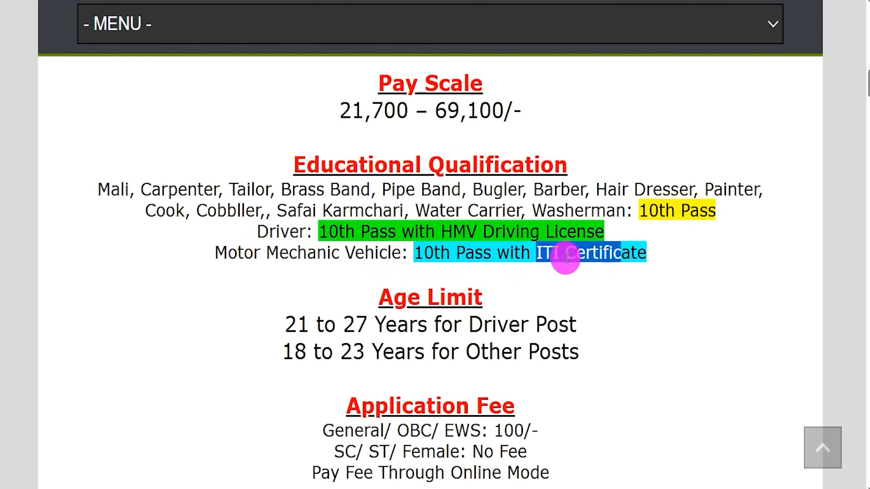
left_click(252, 254)
left_click_drag(253, 254, 268, 253)
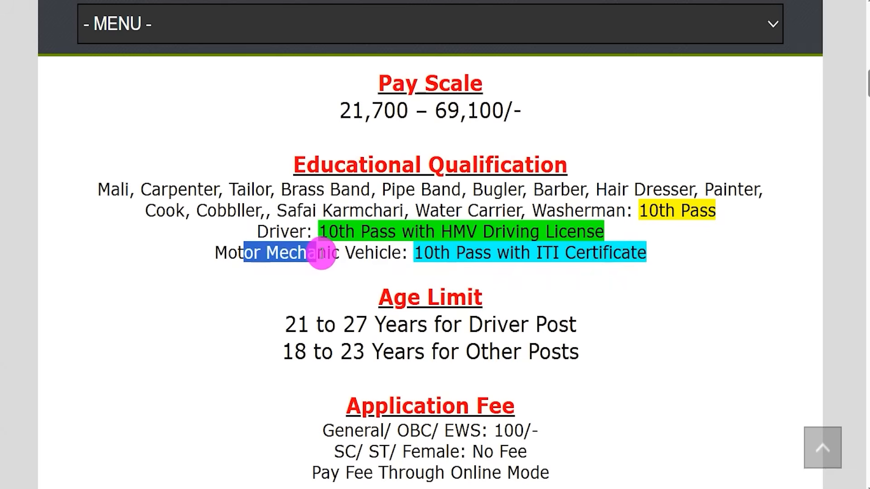
left_click_drag(99, 189, 637, 210)
left_click_drag(640, 210, 715, 214)
left_click_drag(97, 190, 616, 210)
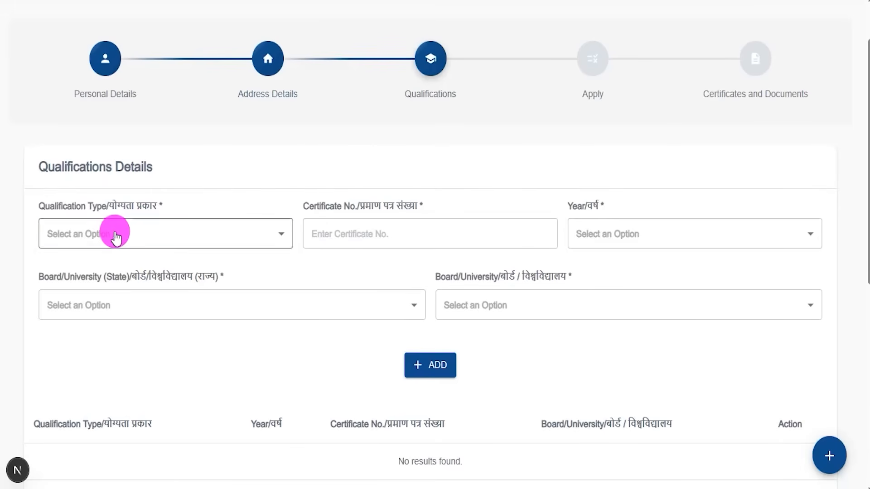
- Set the qualification type to SSC/Matric/High School and check the certificate number field
left_click(113, 231)
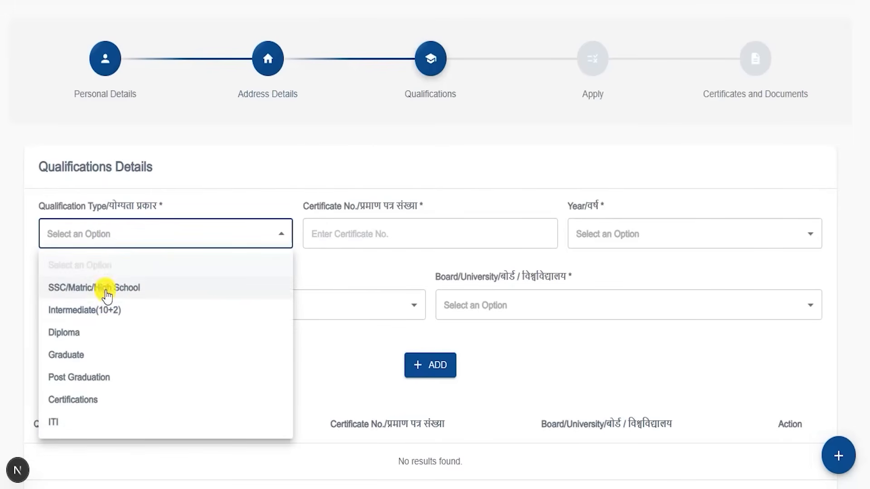
left_click(107, 294)
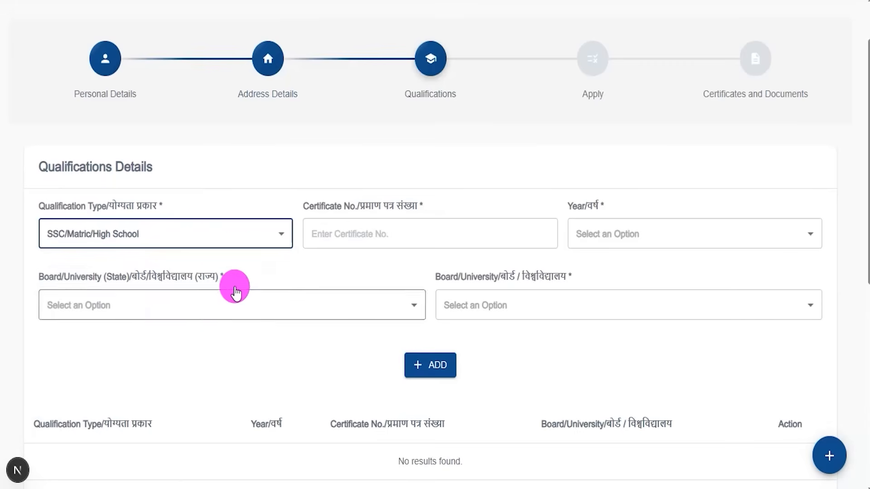
left_click(191, 235)
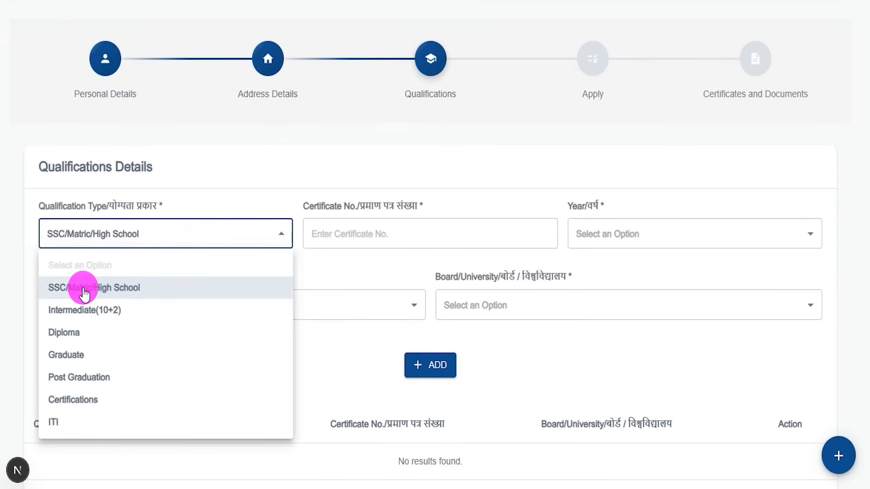
left_click(84, 293)
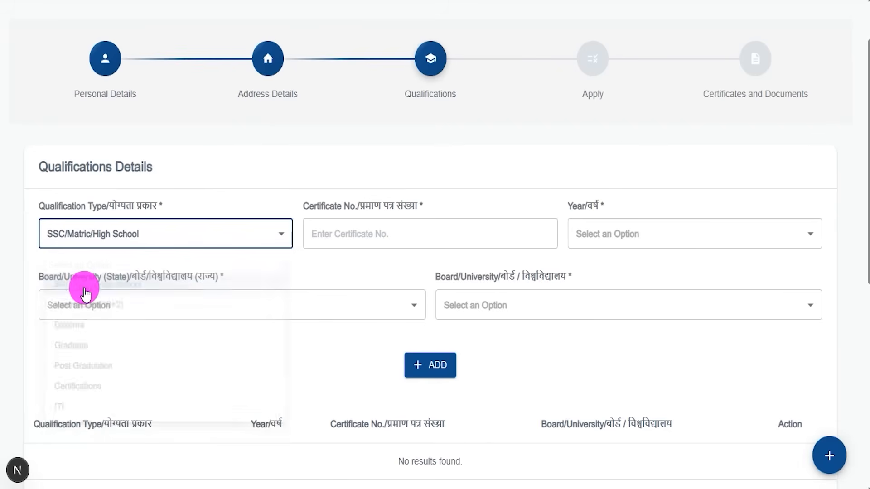
left_click(327, 210)
mouse_move(327, 206)
left_mouse_down()
mouse_move(393, 205)
mouse_move(404, 167)
left_mouse_up()
left_click(352, 231)
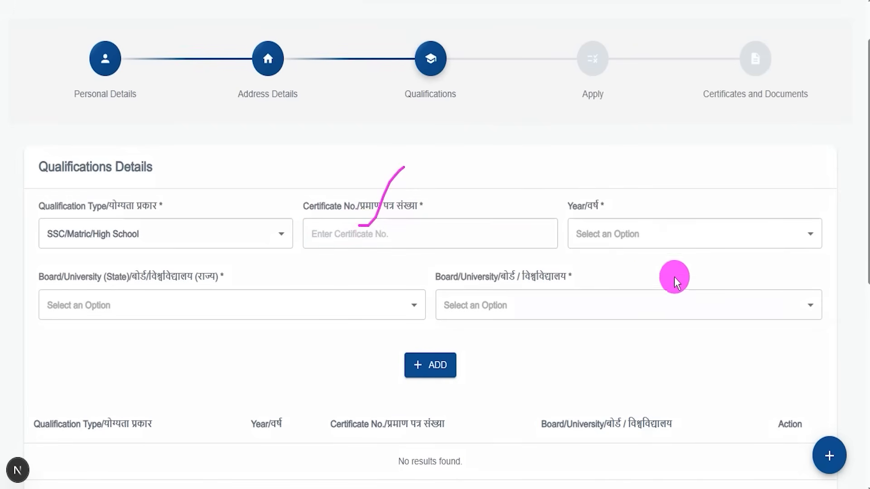
- Set the qualification year to 2017, the board state to UTTAR PRADESH and the board to CBSE
left_click(637, 233)
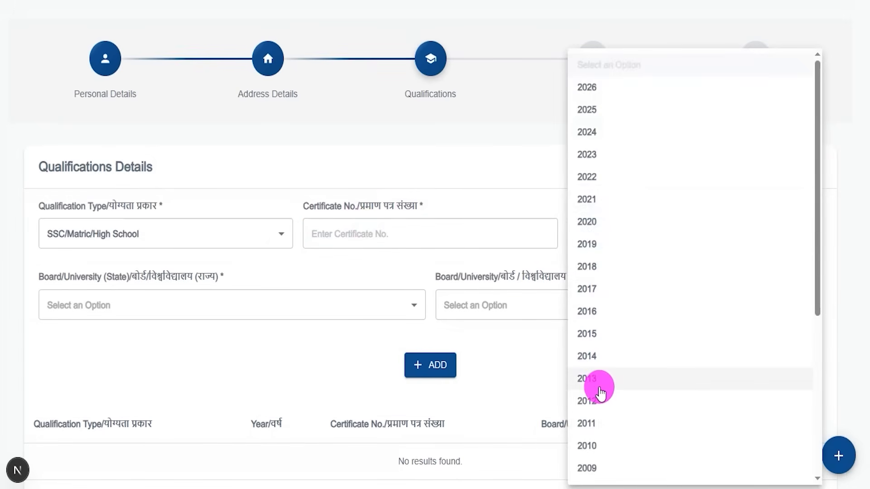
left_click(587, 289)
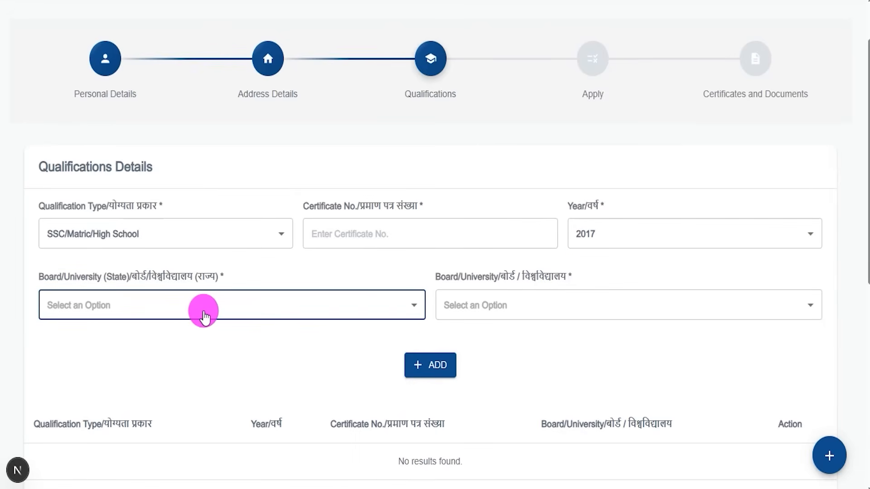
left_click(200, 312)
scroll(195, 313, "down", 8)
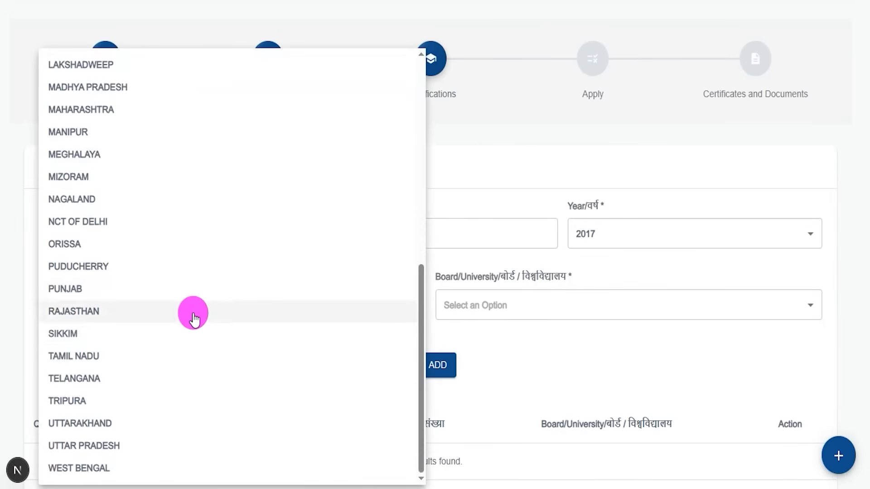
left_click(95, 445)
left_click(529, 305)
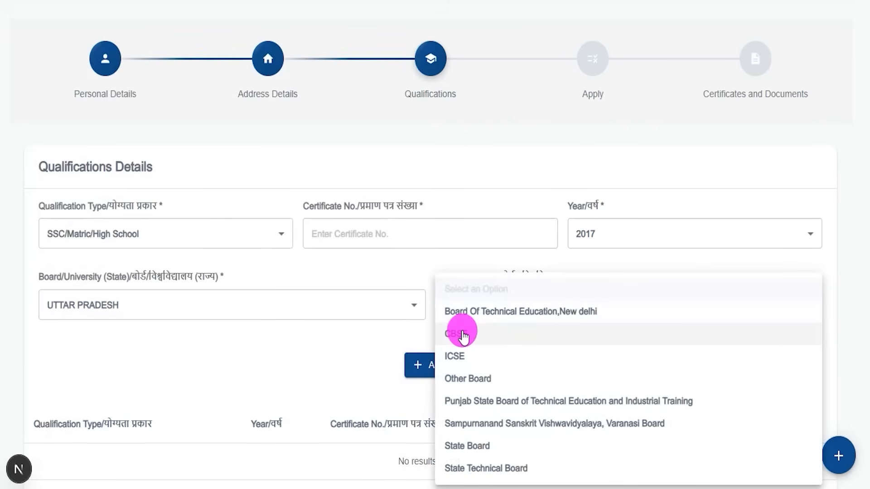
left_click(463, 335)
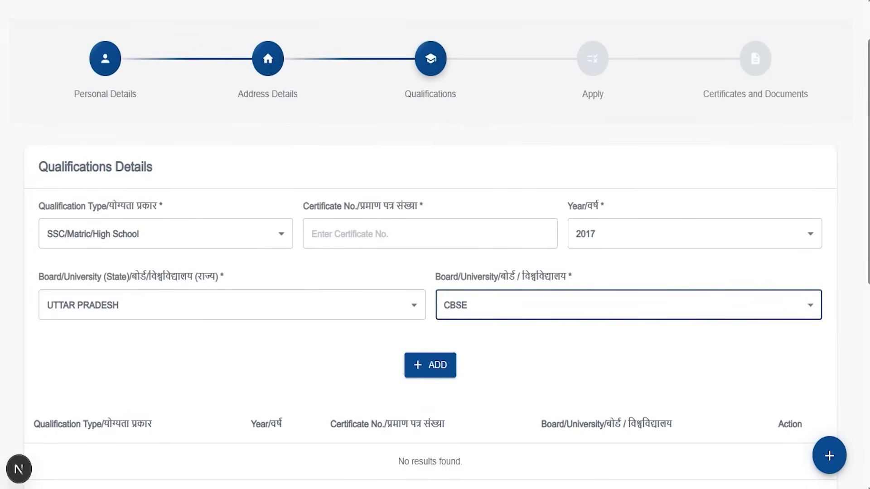
mouse_move(363, 338)
left_mouse_down()
mouse_move(468, 368)
mouse_move(487, 392)
left_mouse_up()
left_click_drag(320, 259, 347, 223)
left_click_drag(209, 443, 179, 443)
left_click_drag(297, 458, 371, 459)
left_click_drag(482, 458, 498, 458)
left_click_drag(590, 458, 609, 458)
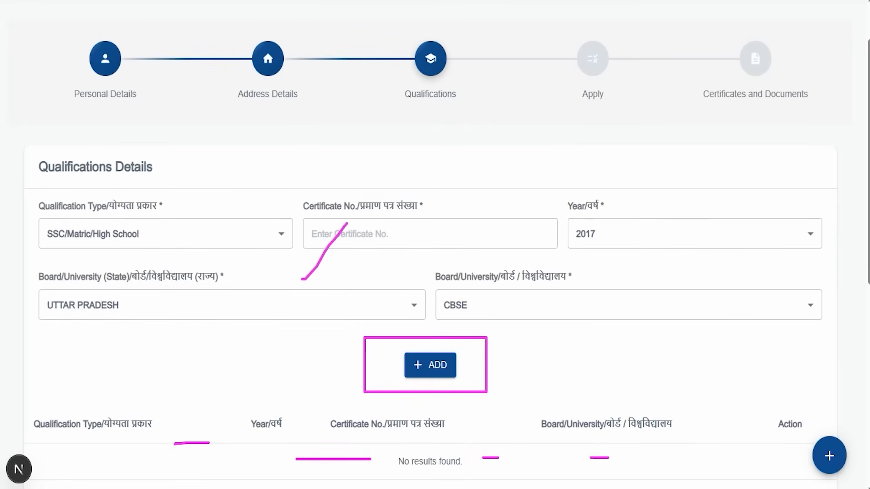
key("Escape")
- Change the qualification type to ITI and check the certificate number field
left_click(169, 234)
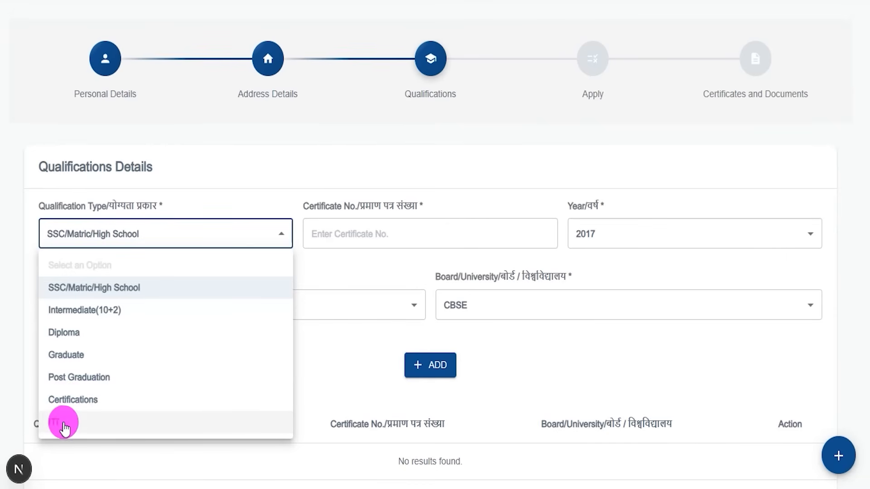
left_click(346, 402)
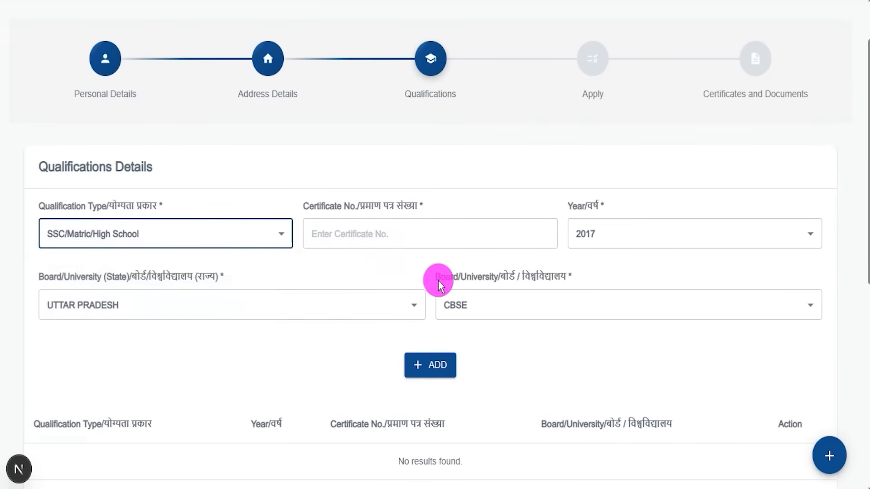
left_click(179, 234)
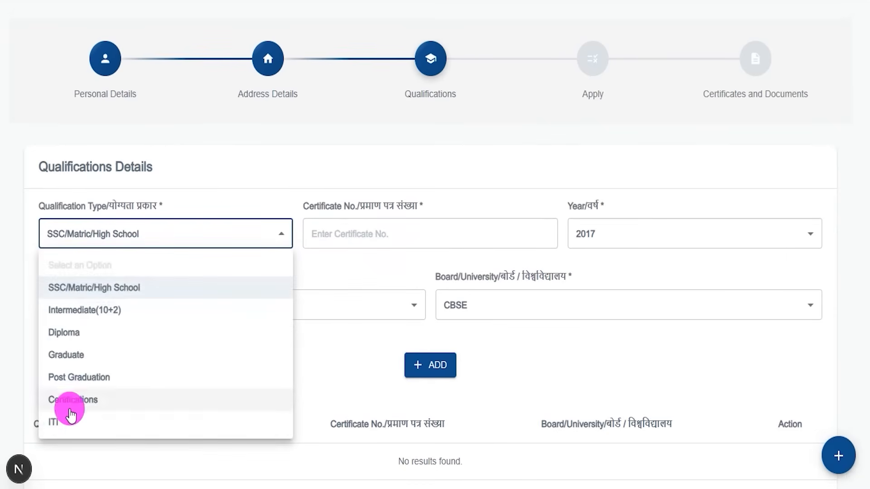
left_click(62, 420)
left_click(344, 236)
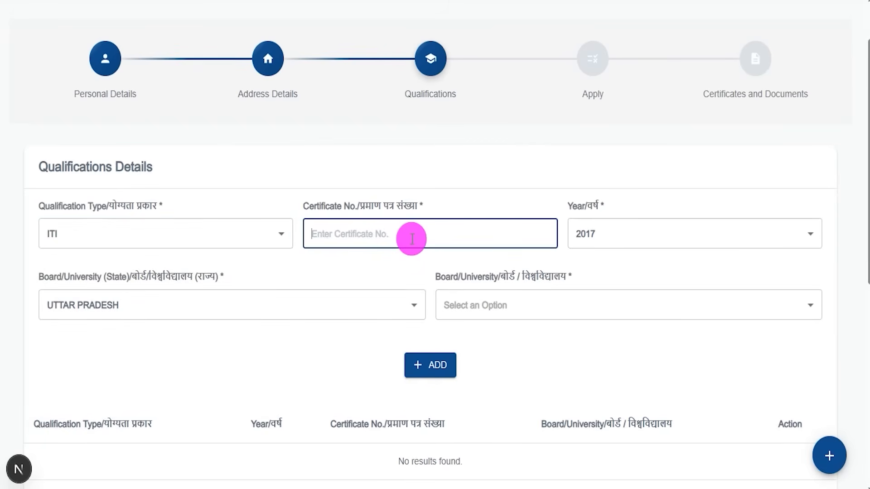
left_click_drag(371, 233, 408, 204)
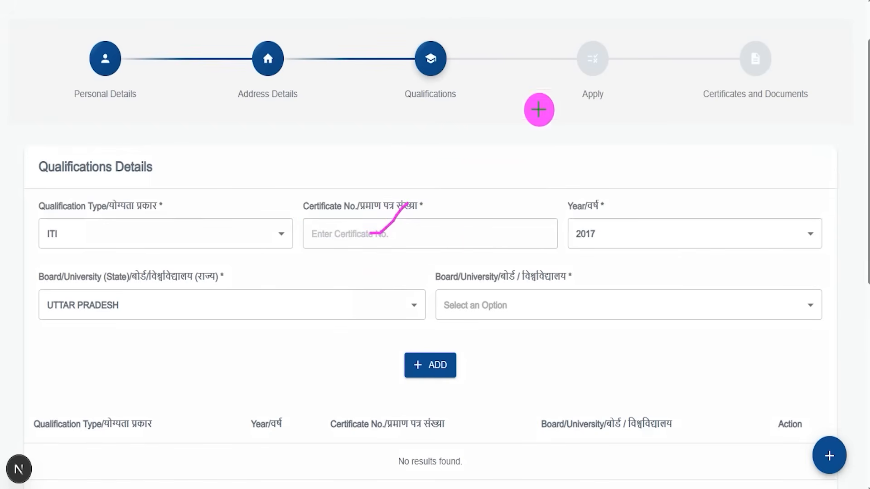
- Review the year, board state and board/university options for the ITI qualification and how the entry is added
left_click(612, 214)
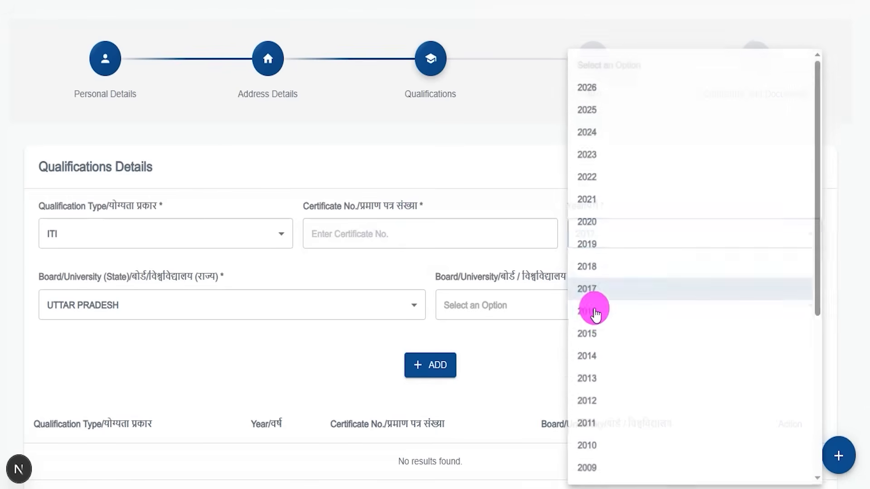
left_click(155, 308)
left_click(155, 311)
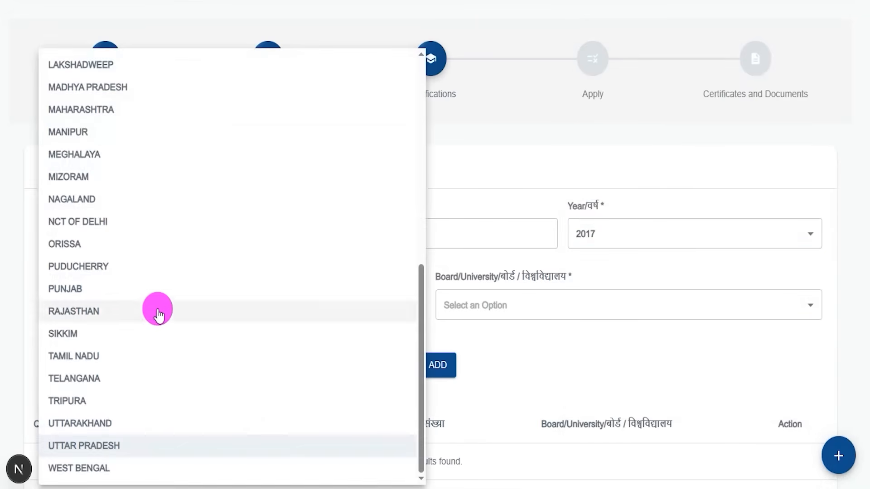
left_click(613, 344)
left_click(538, 306)
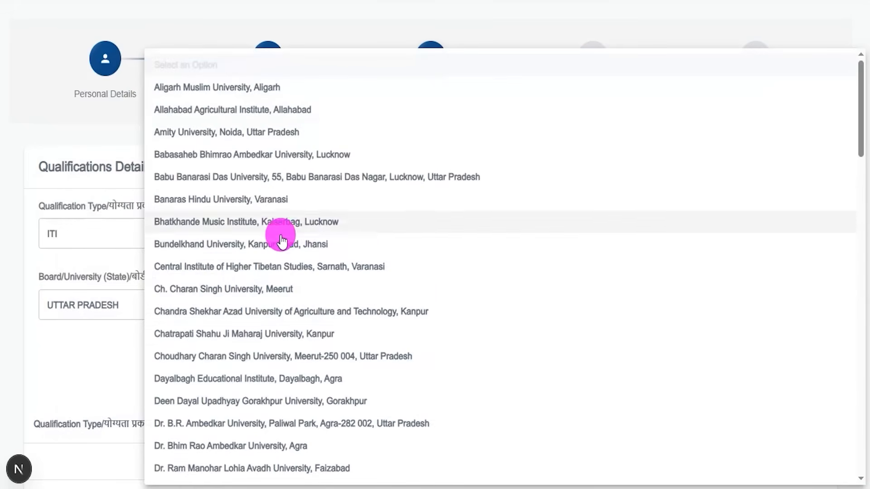
left_click(128, 351)
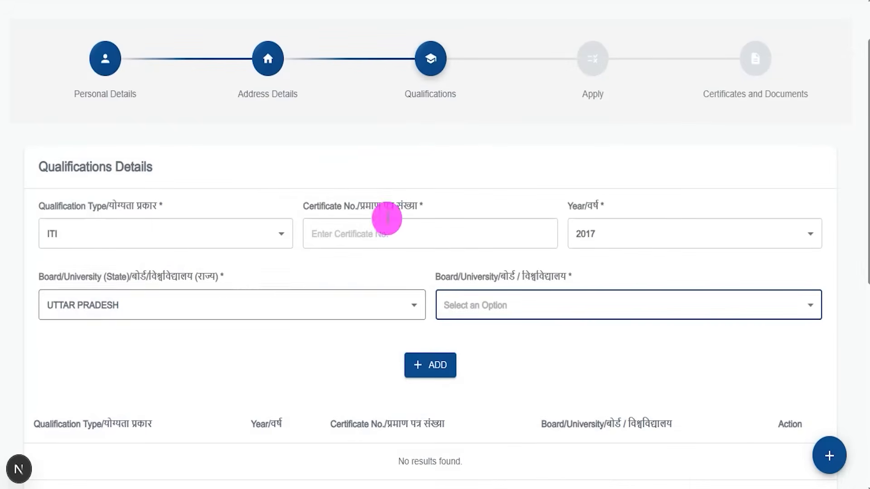
key("ctrl+2")
left_click_drag(378, 340, 479, 388)
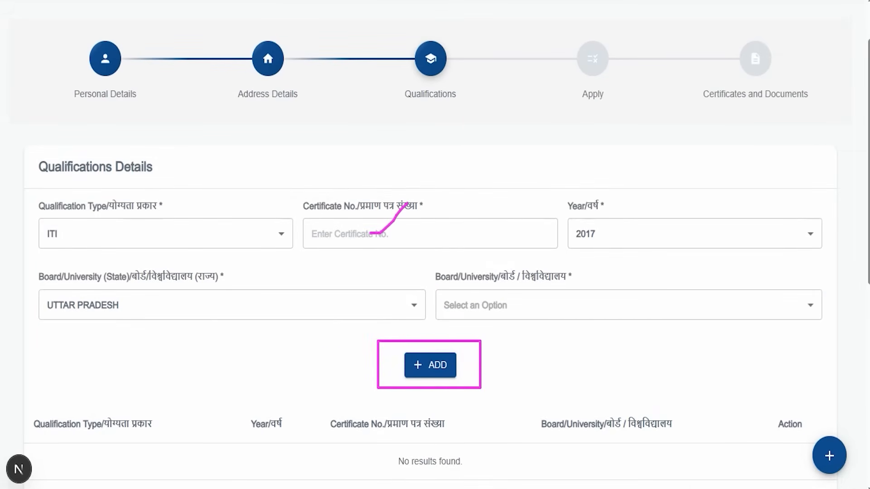
key("Escape")
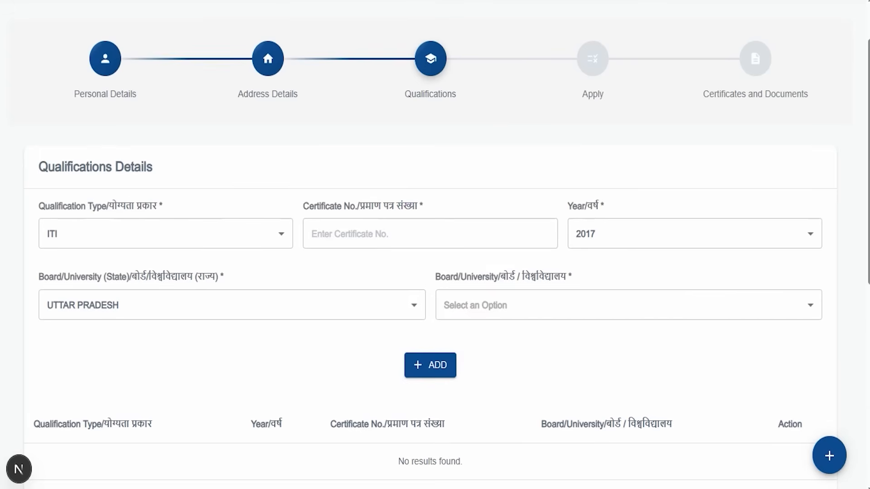
left_click(145, 234)
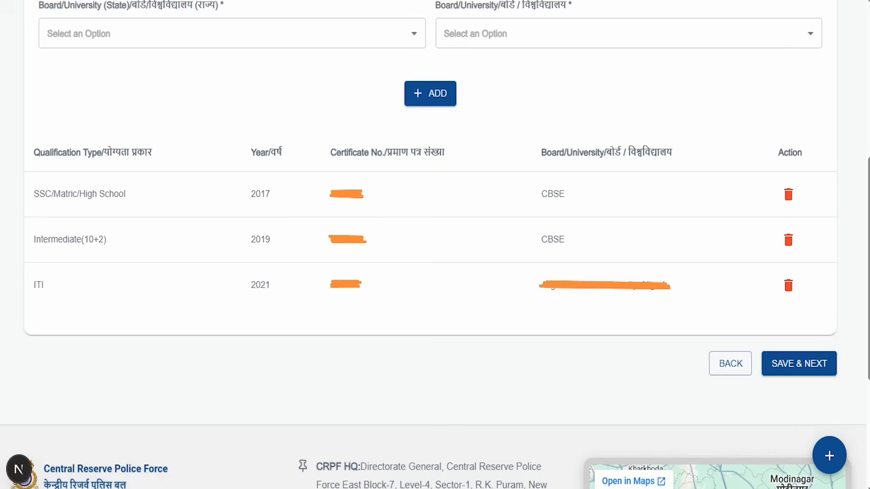
- Check the listed SSC/Matric, Intermediate(10+2) and ITI qualifications, and save them to continue to the Apply stage
left_click_drag(188, 195, 219, 153)
left_click_drag(212, 222, 261, 193)
left_click_drag(231, 274, 270, 255)
left_click_drag(278, 309, 316, 294)
left_click_drag(512, 340, 526, 319)
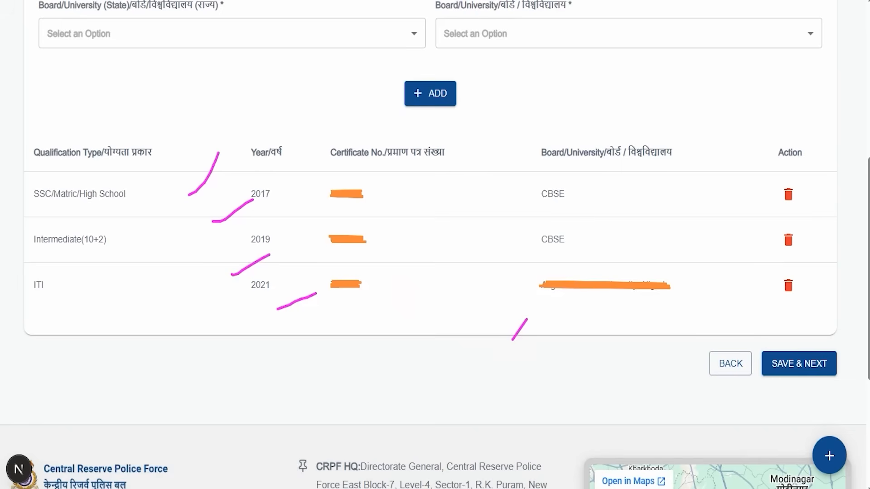
mouse_move(822, 171)
left_mouse_down()
mouse_move(823, 266)
mouse_move(811, 341)
left_mouse_up()
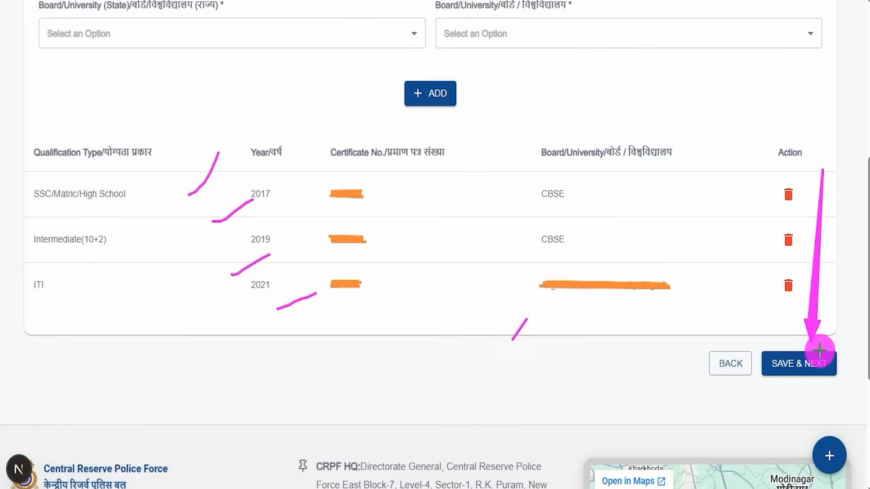
left_click(817, 360)
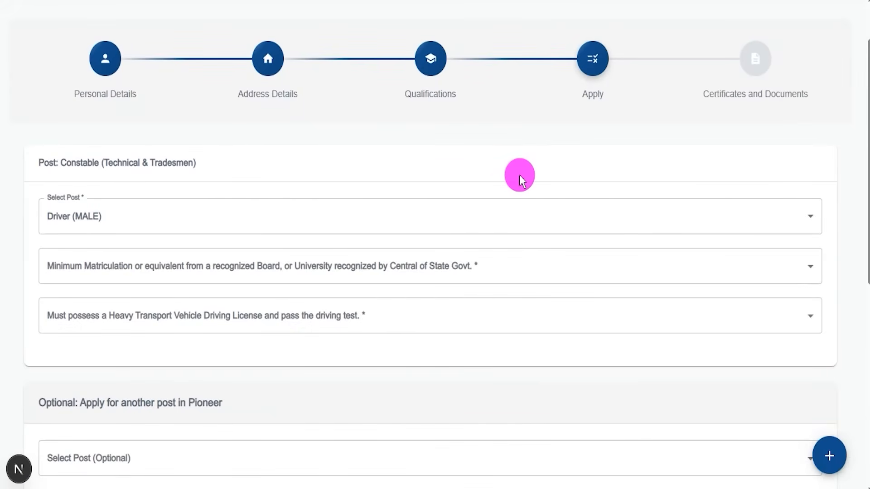
- Choose Driver (MALE) as the Constable (Technical & Tradesmen) post
left_click_drag(44, 163, 171, 162)
scroll(258, 151, "down", 2)
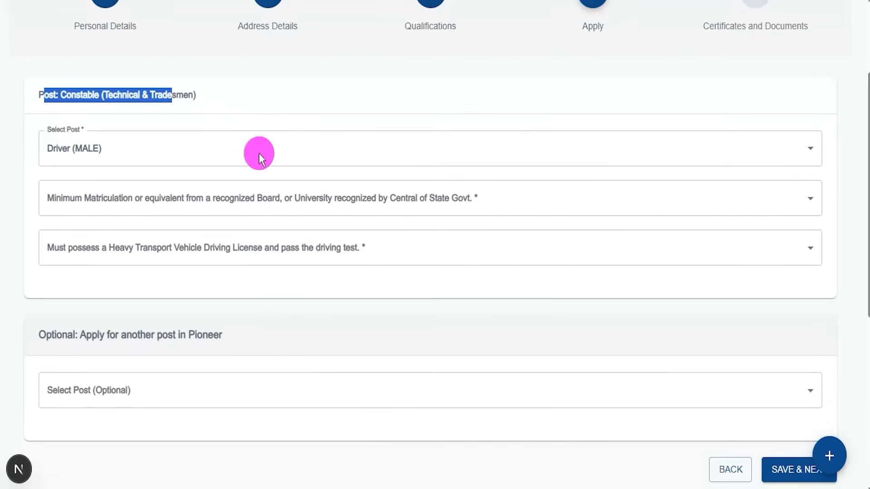
left_click(87, 151)
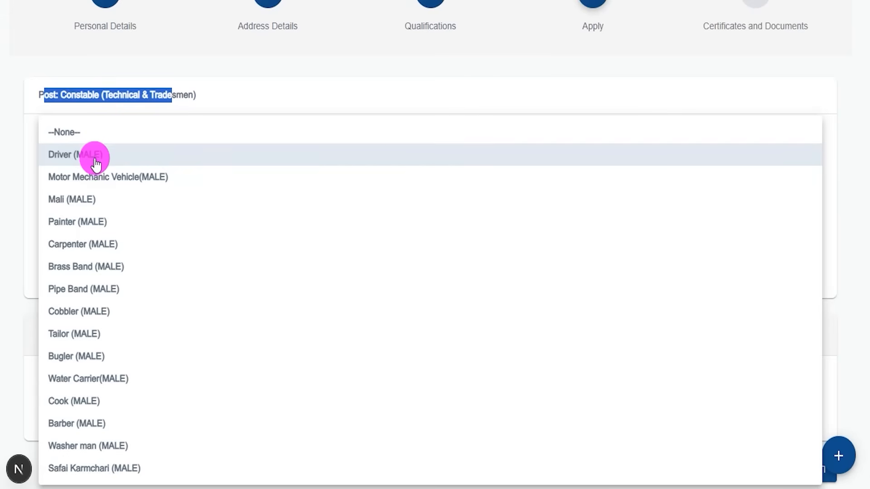
left_click(96, 161)
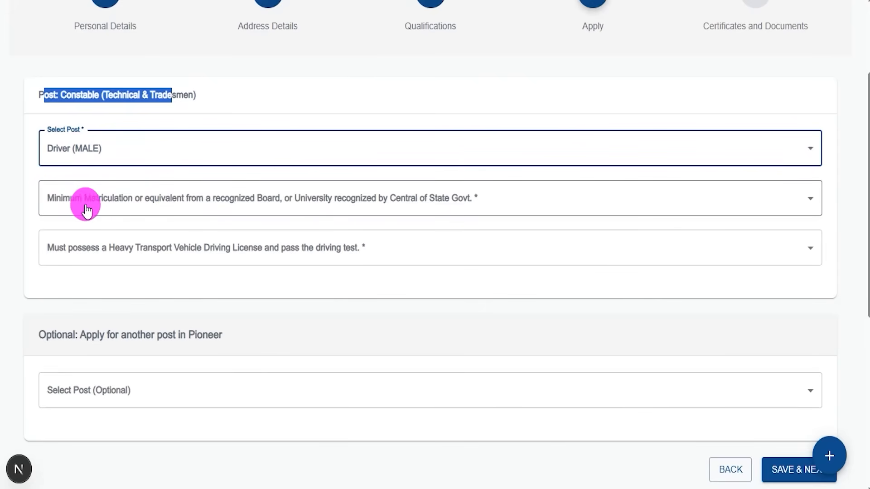
- Answer Yes to the minimum matriculation requirement and activate its Details field
left_click(191, 201)
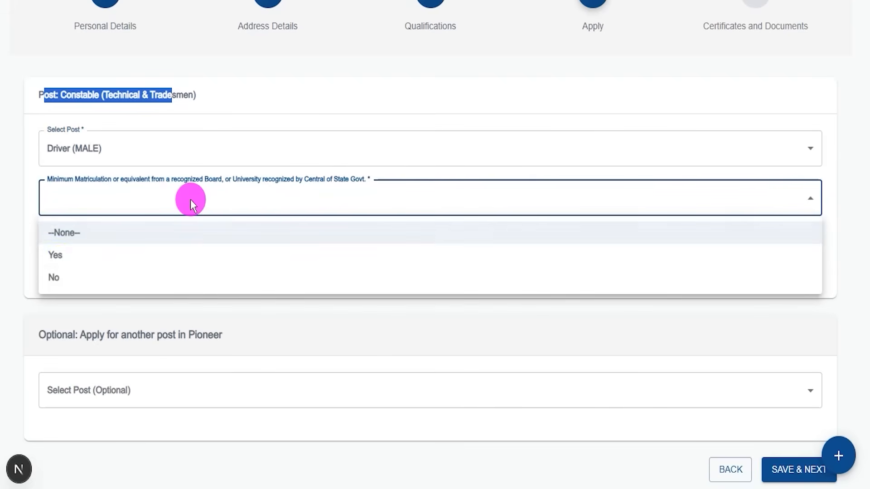
left_click(59, 254)
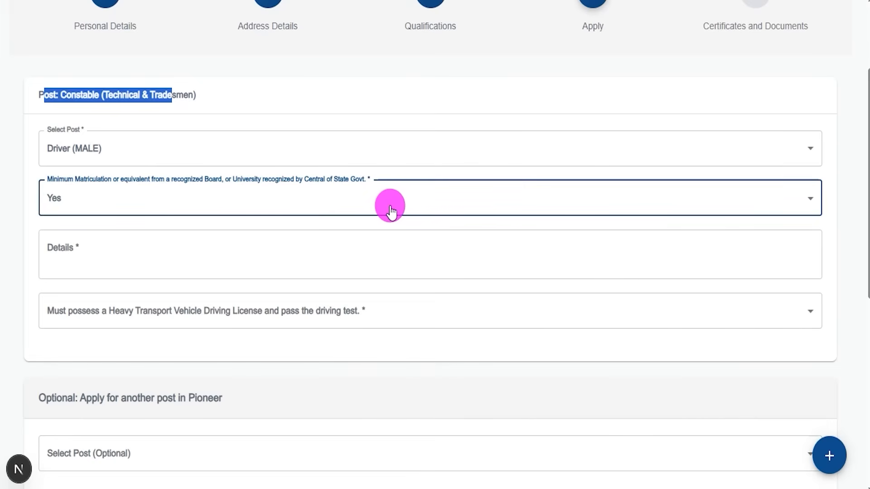
left_click(96, 249)
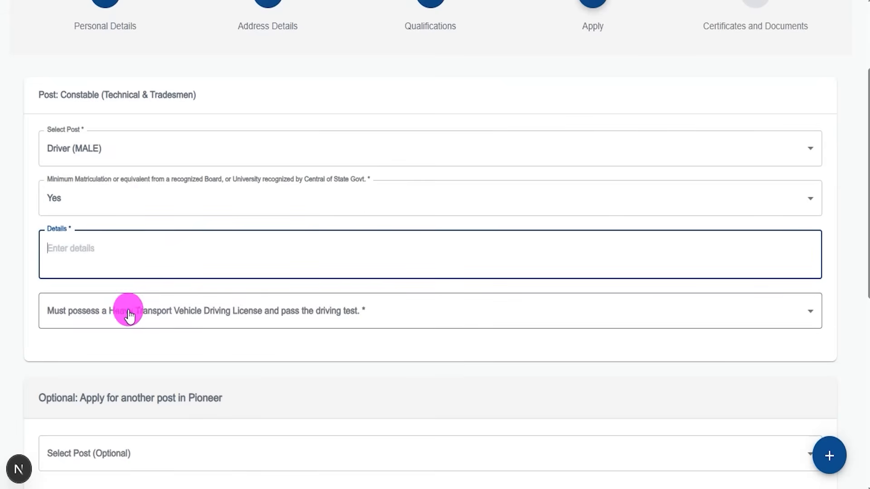
- Answer Yes to the Heavy Transport Vehicle Driving License requirement and check both required Details fields
left_click(309, 315)
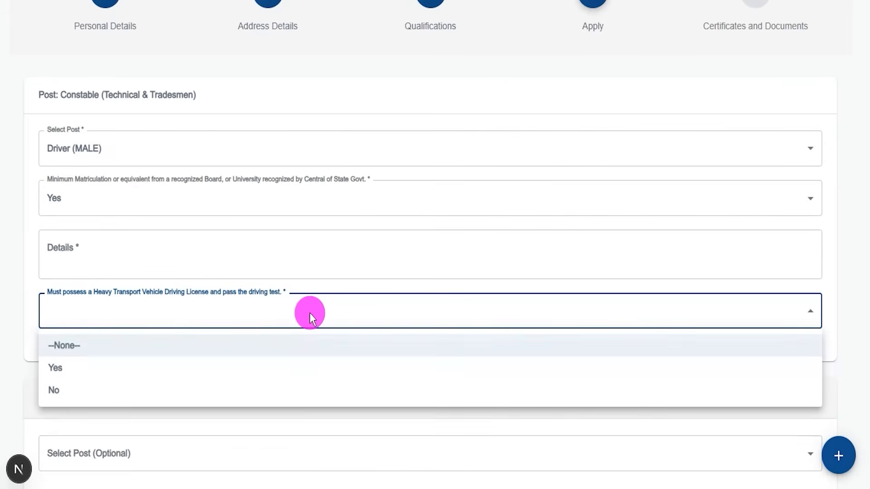
left_click(69, 368)
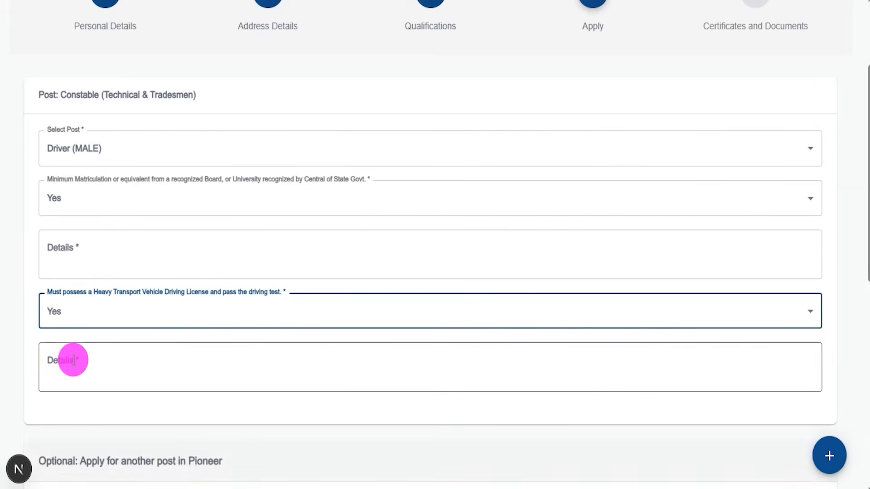
left_click(124, 365)
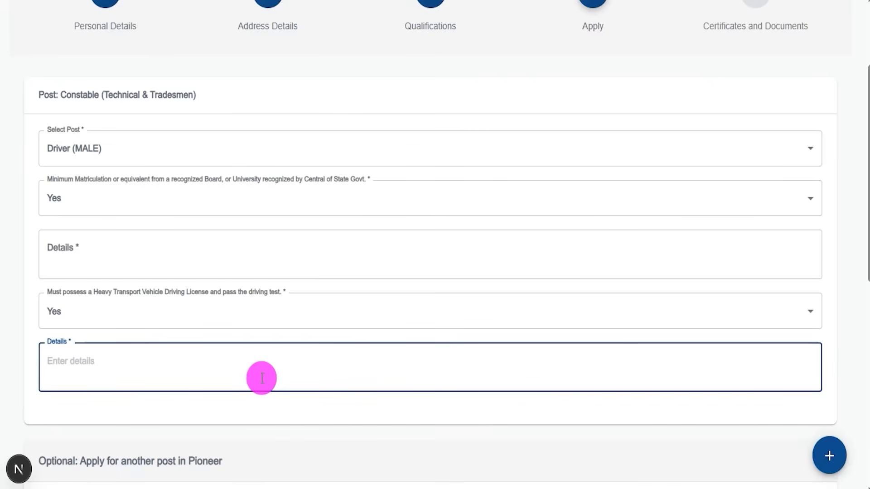
left_click(86, 247)
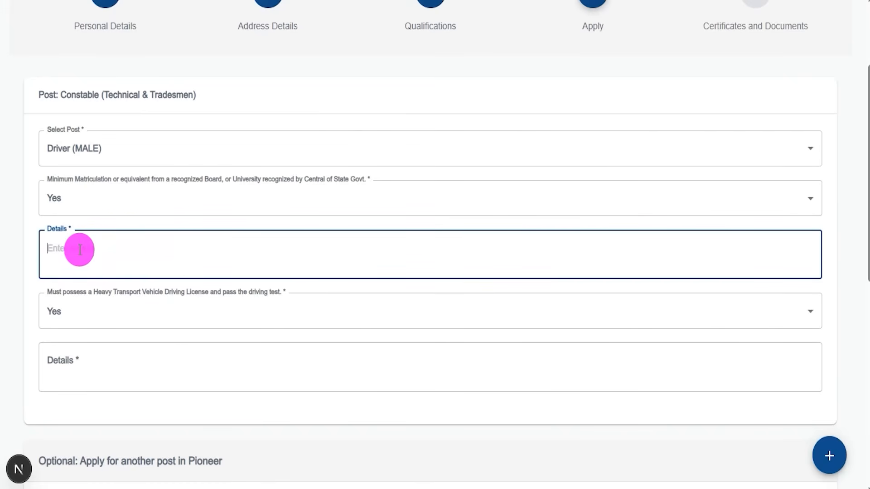
- Leave the optional Pioneer post at None and save the page to continue to Certificates and Documents
scroll(113, 366, "down", 3)
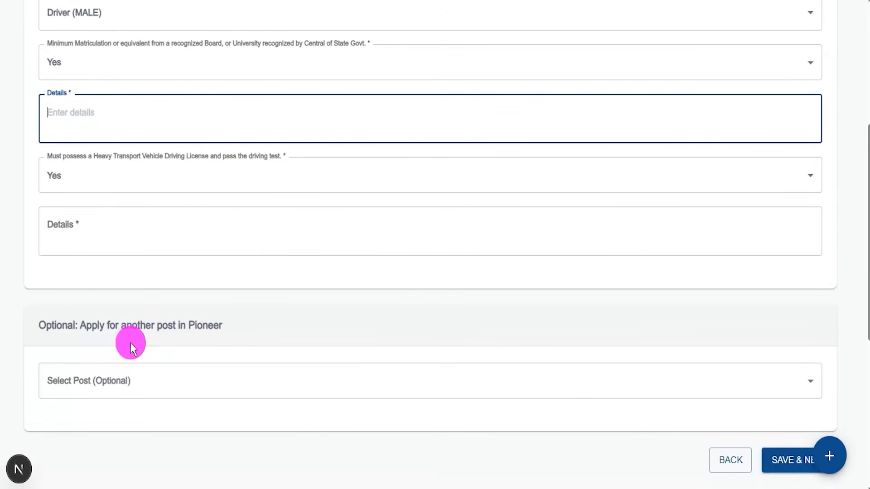
left_click(143, 383)
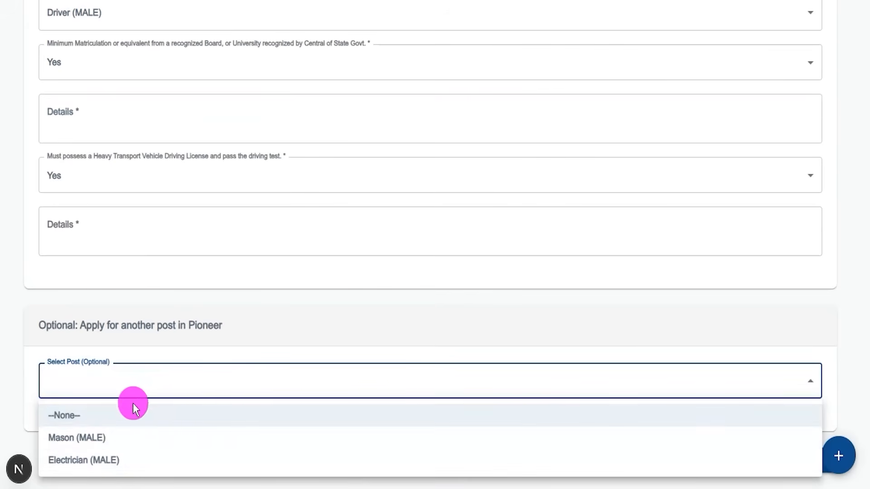
left_click(95, 414)
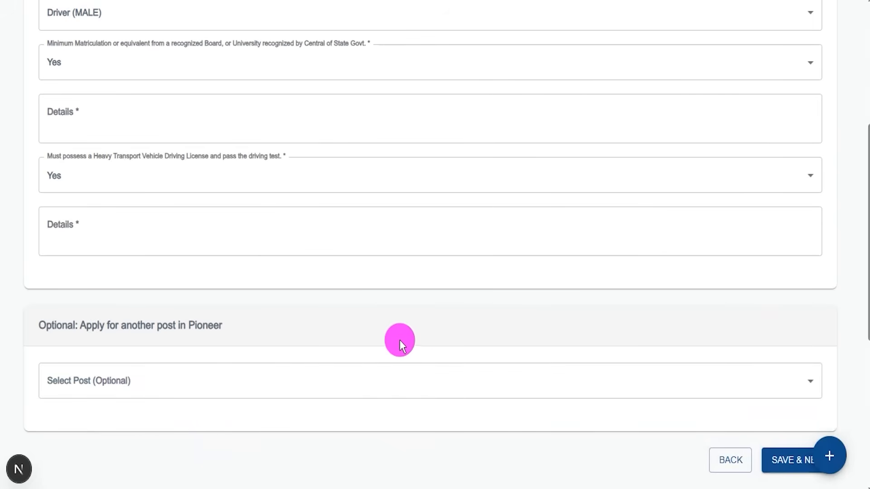
scroll(431, 335, "down", 3)
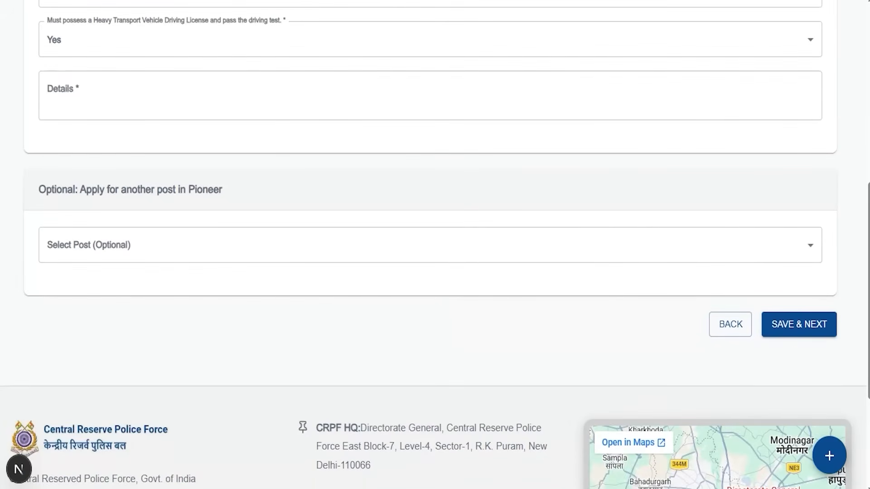
left_click_drag(841, 141, 802, 304)
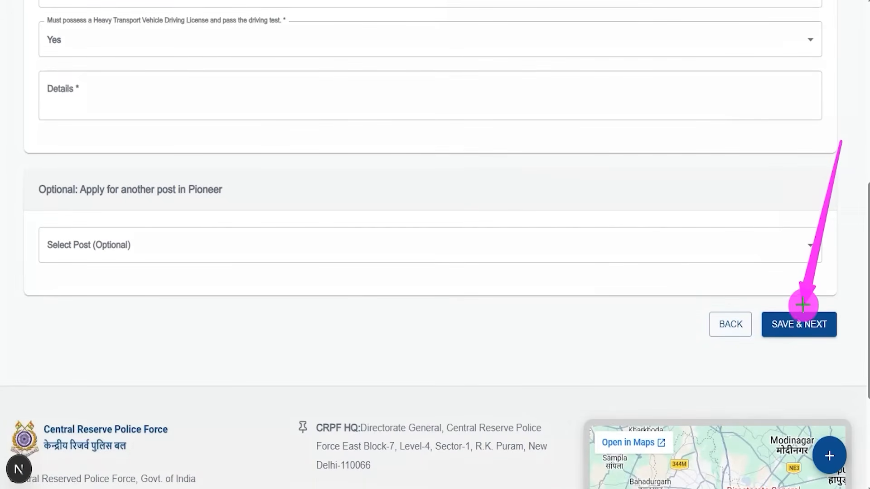
left_click(812, 313)
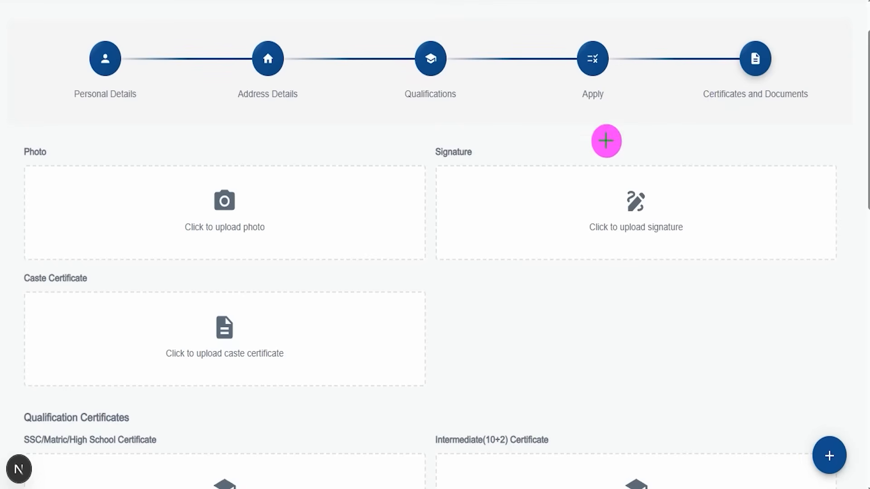
- Examine the upload areas for the photo, signature, caste certificate and the SSC, Intermediate and ITI certificates
left_click_drag(729, 108, 770, 63)
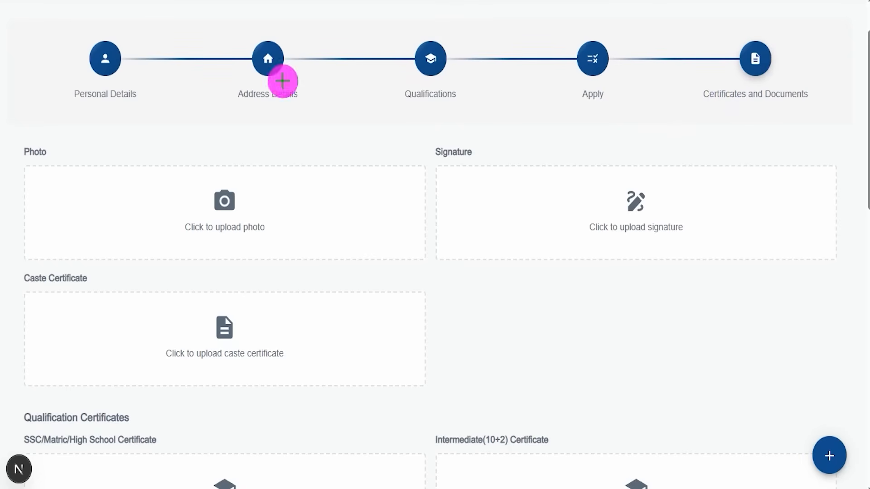
left_click_drag(260, 208, 291, 172)
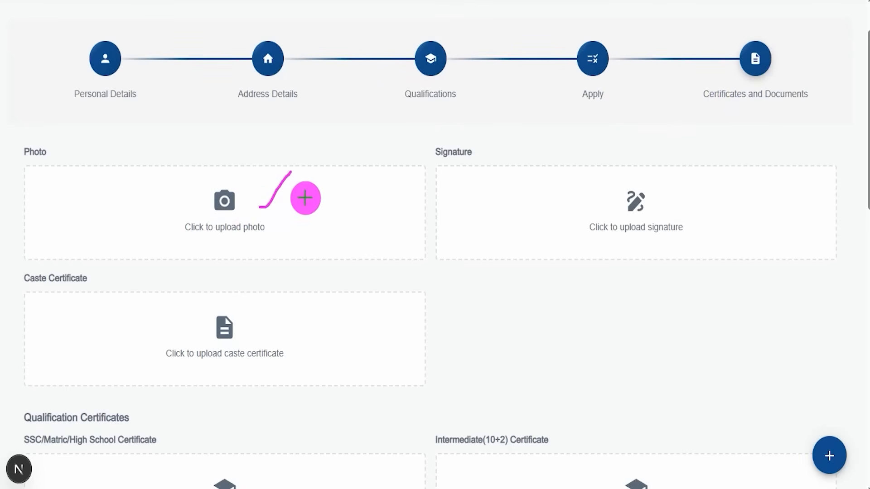
left_click_drag(559, 213, 600, 182)
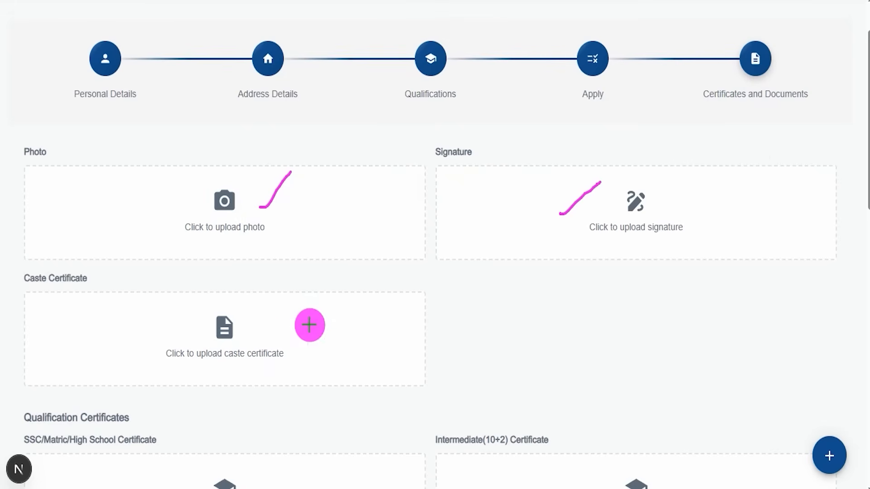
left_click_drag(282, 341, 317, 299)
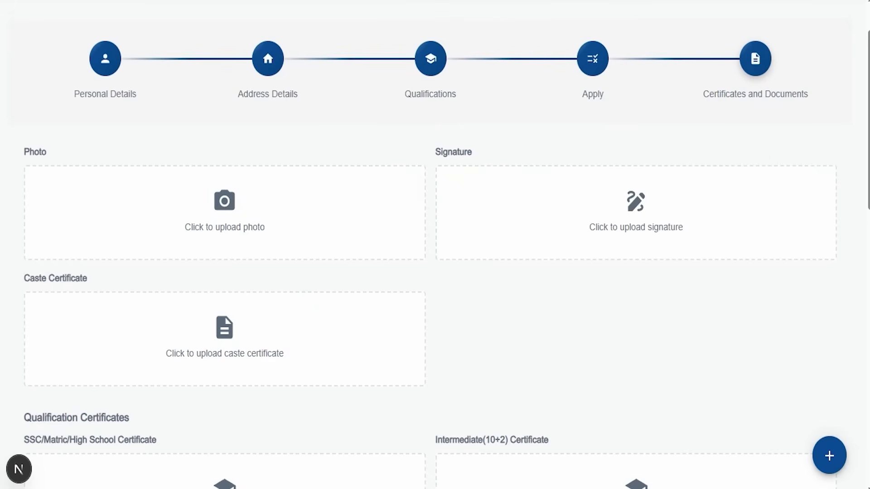
scroll(393, 307, "down", 6)
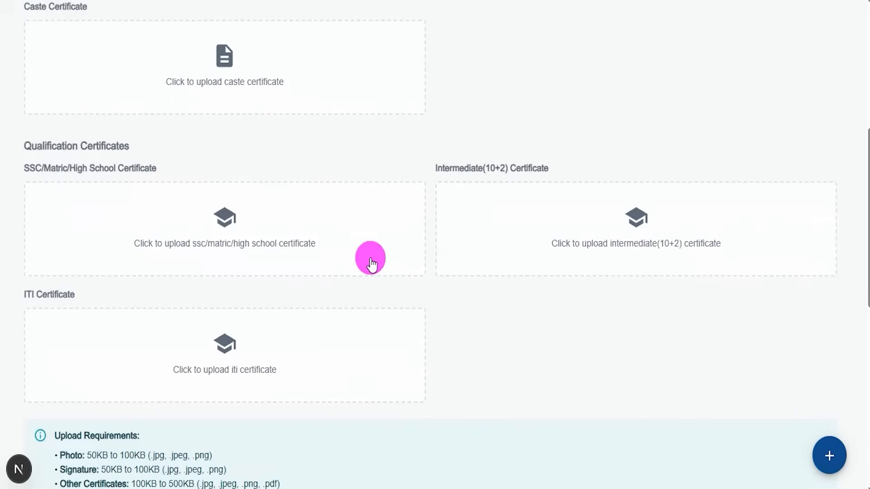
scroll(414, 340, "down", 2)
left_click_drag(311, 162, 360, 109)
left_click_drag(494, 146, 527, 105)
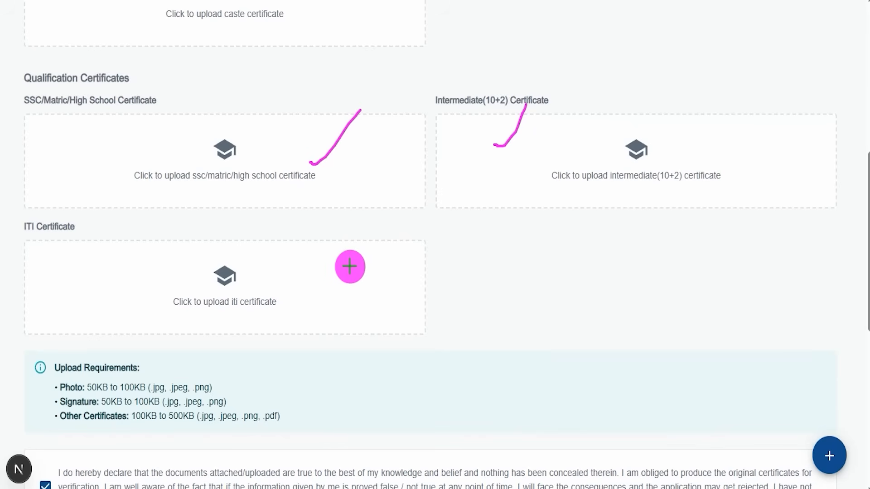
left_click_drag(298, 276, 329, 241)
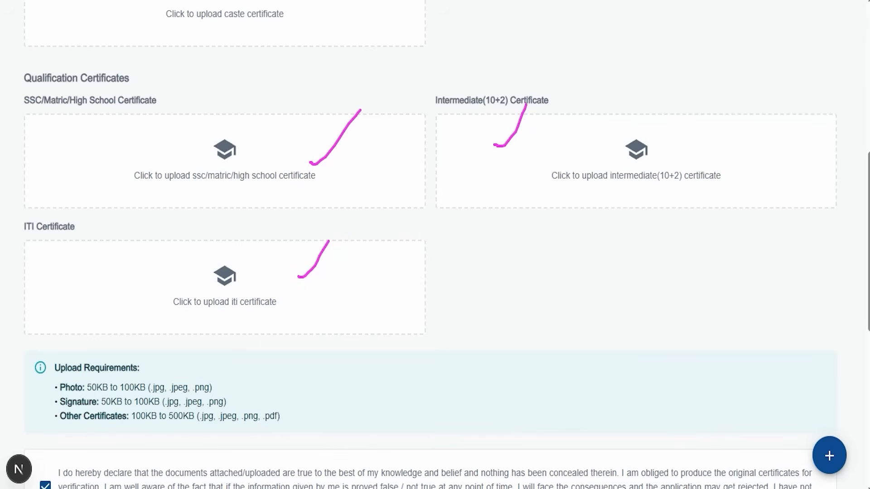
key("Escape")
- Examine the file size and format requirements for the photo, signature and other certificates
scroll(429, 265, "down", 3)
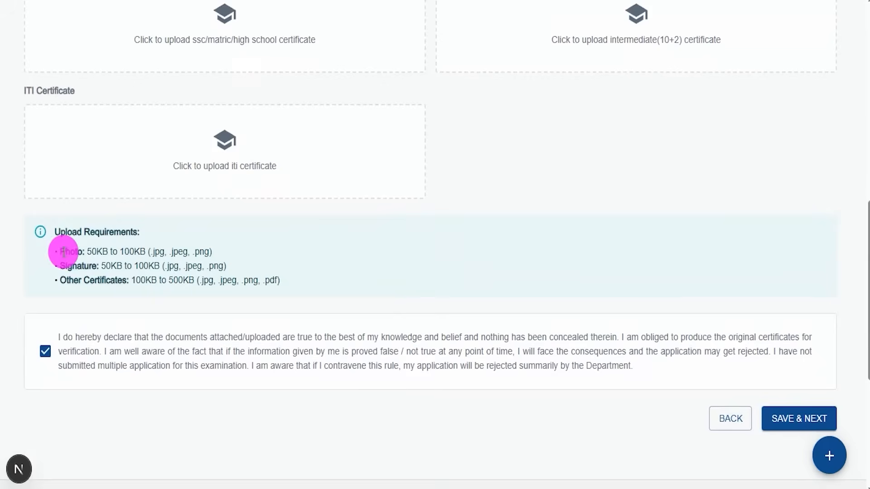
left_click_drag(92, 252, 152, 254)
left_click_drag(151, 254, 206, 254)
left_click_drag(60, 266, 160, 266)
left_click_drag(164, 266, 225, 265)
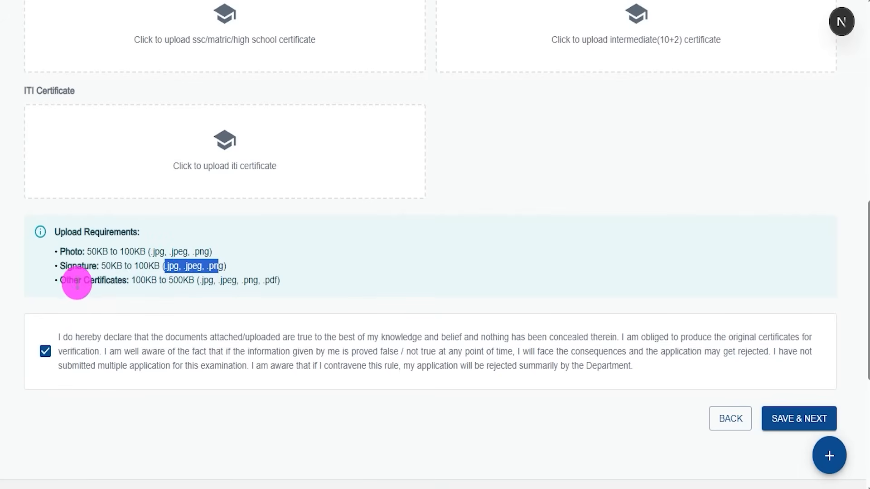
left_click_drag(66, 280, 277, 280)
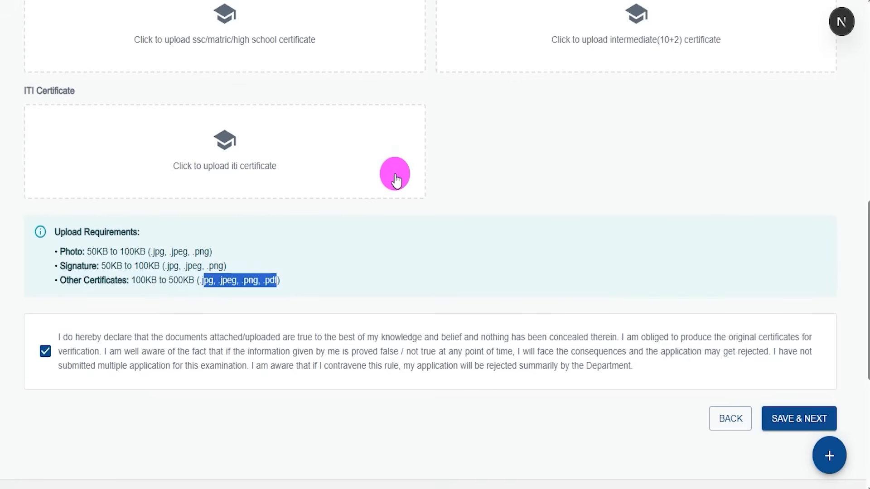
- Review the upload areas and the document declaration, and save the Certificates and Documents page to continue
scroll(395, 178, "up", 9)
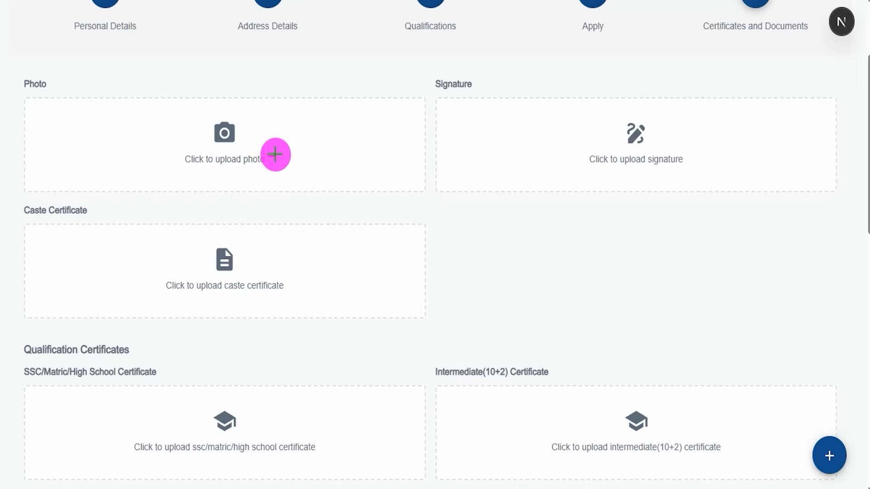
left_click_drag(269, 155, 312, 112)
left_click_drag(566, 166, 581, 122)
left_click_drag(334, 266, 395, 187)
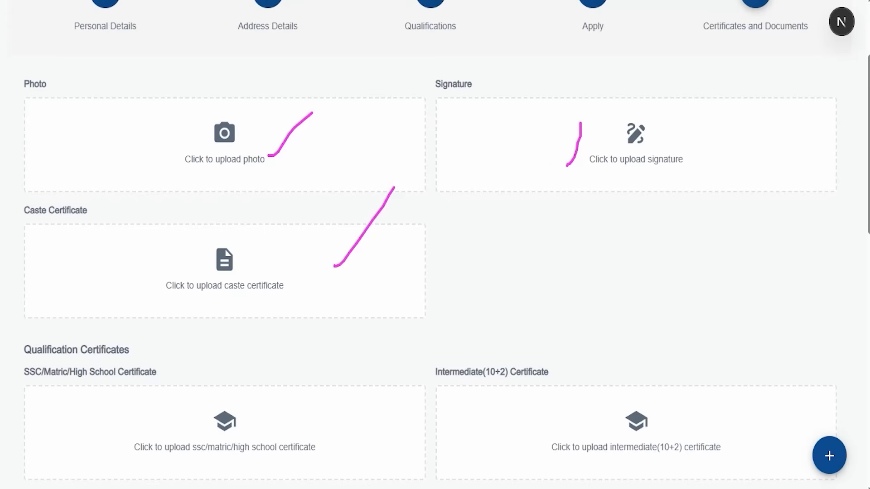
scroll(408, 254, "down", 5)
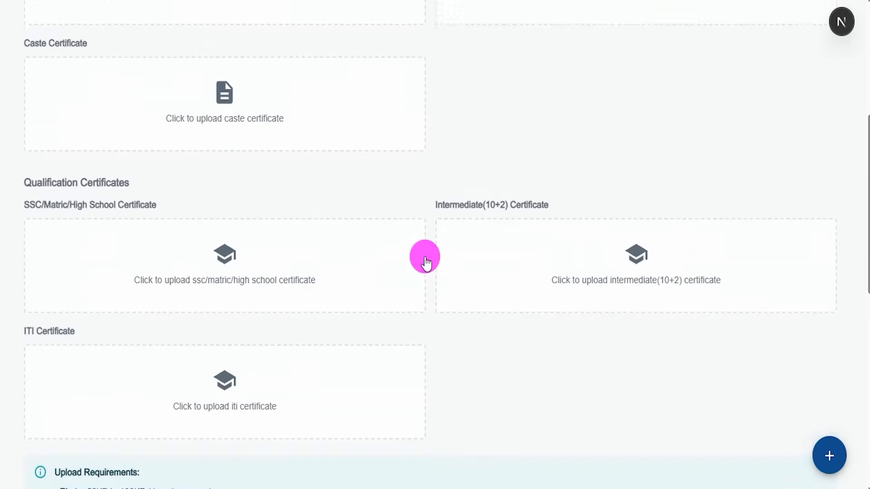
scroll(442, 295, "down", 6)
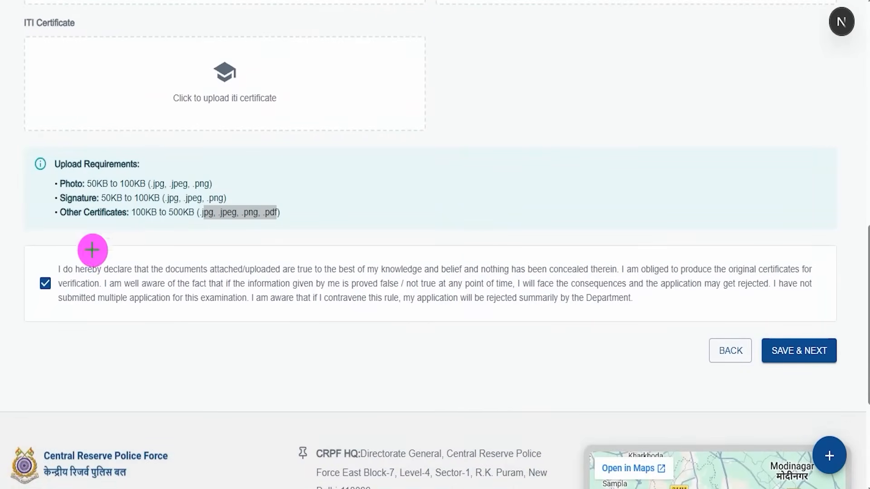
left_click_drag(44, 269, 74, 221)
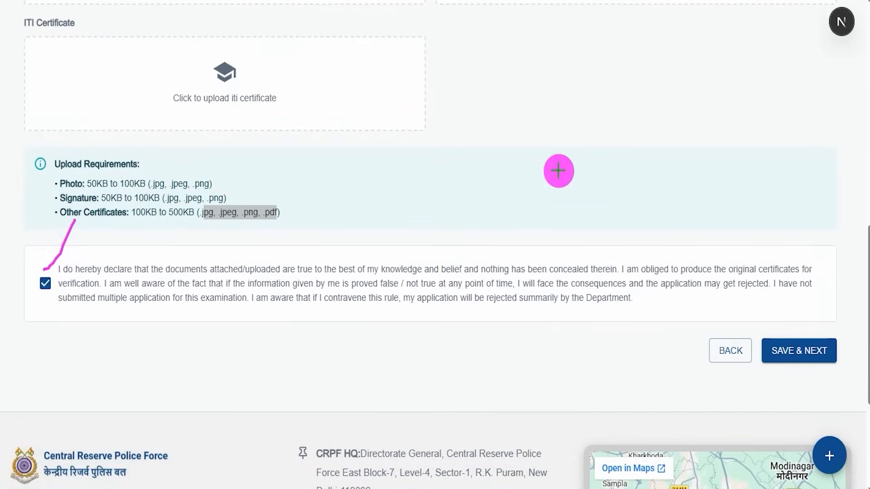
mouse_move(832, 177)
left_mouse_down()
mouse_move(831, 231)
mouse_move(802, 328)
left_mouse_up()
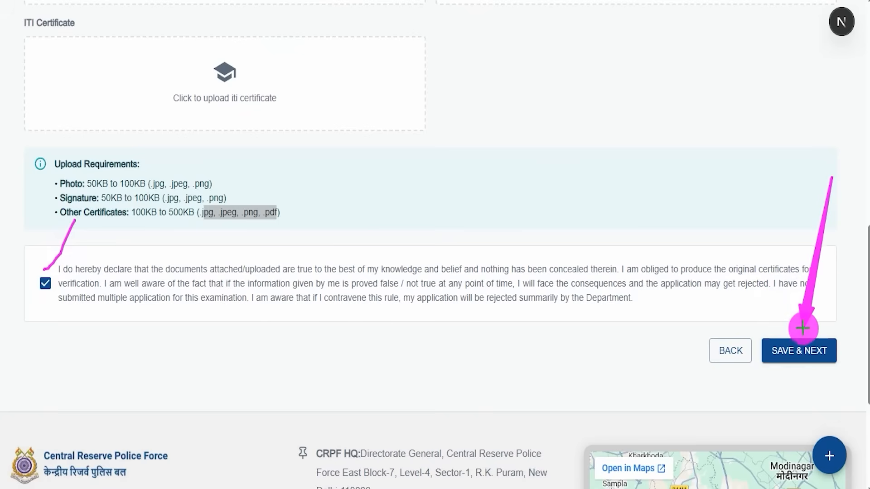
left_click(804, 336)
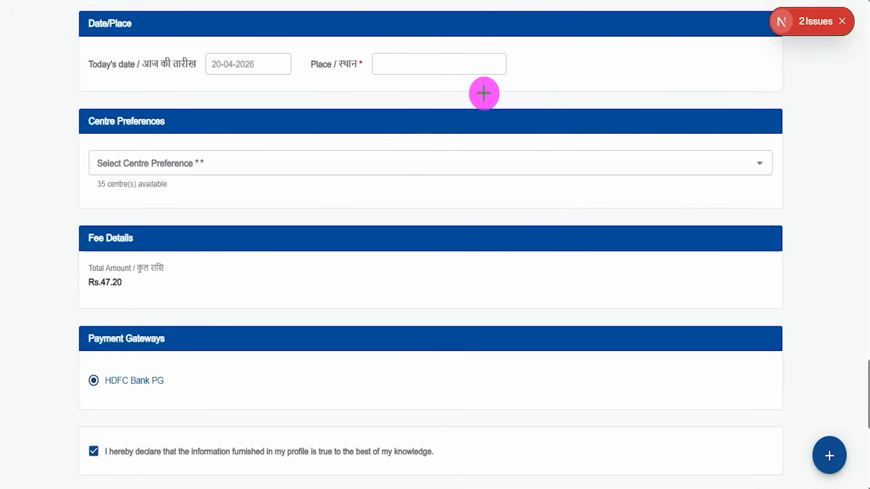
- Check the date and place fields and choose GC, CRPF, Jharoda Kalan, New Delhi as the centre preference
left_click_drag(540, 58, 567, 26)
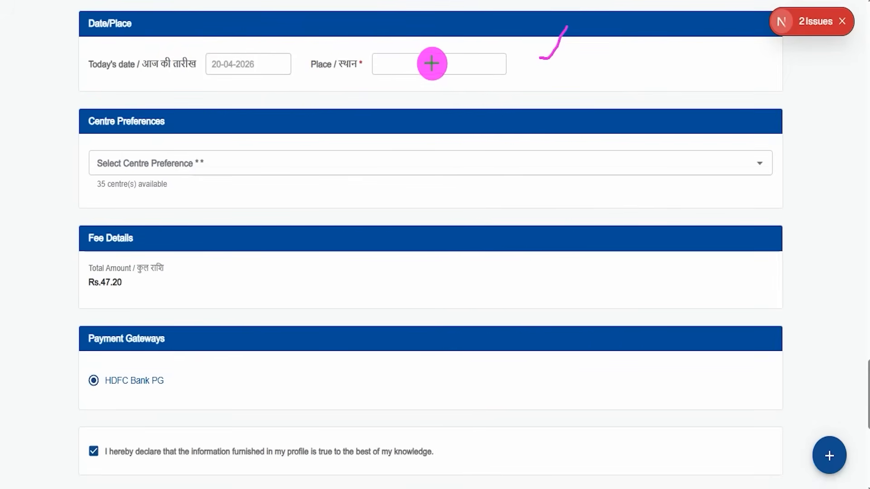
left_click_drag(423, 66, 450, 37)
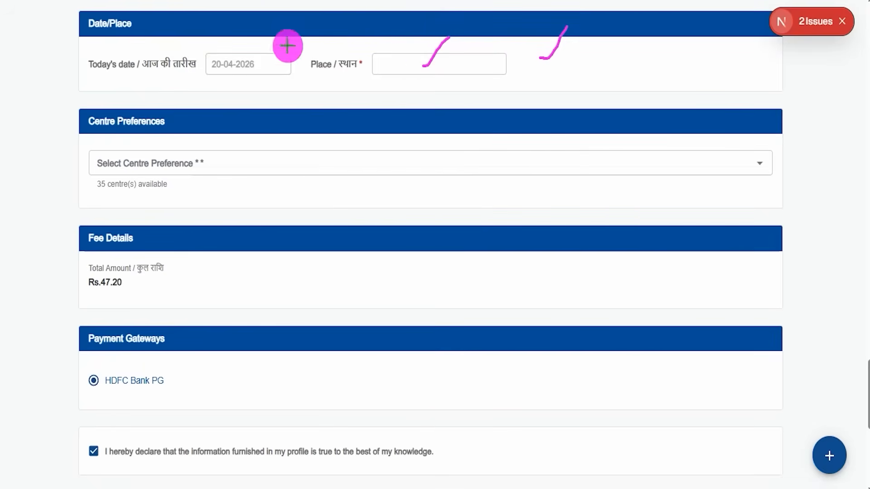
left_click(199, 161)
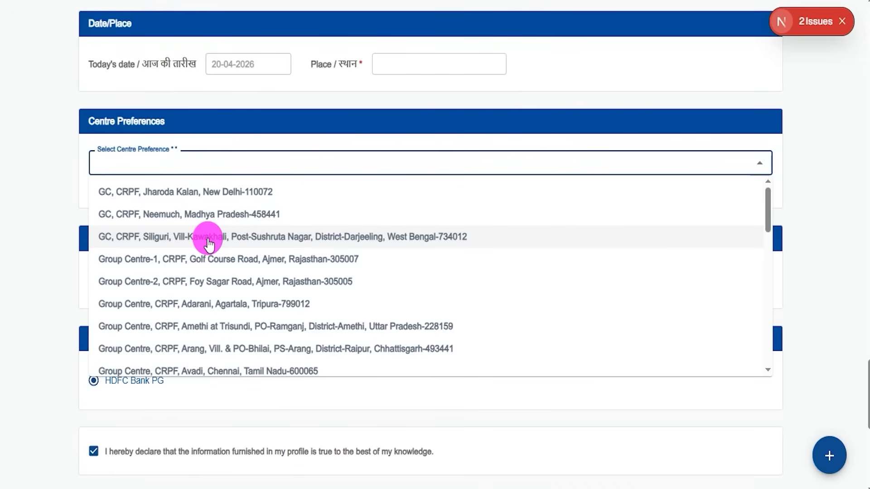
left_click(218, 198)
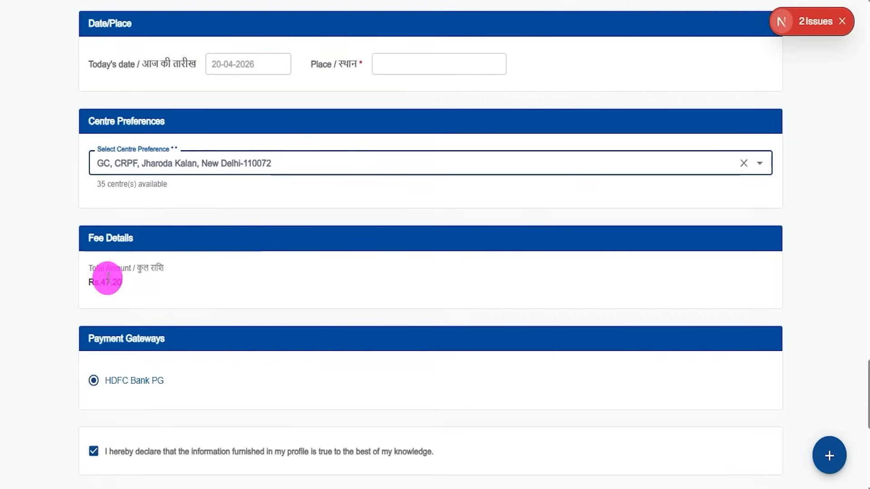
- Compare the total amount under Fee Details with the application fees listed by category on the recruitment information page
double_click(112, 282)
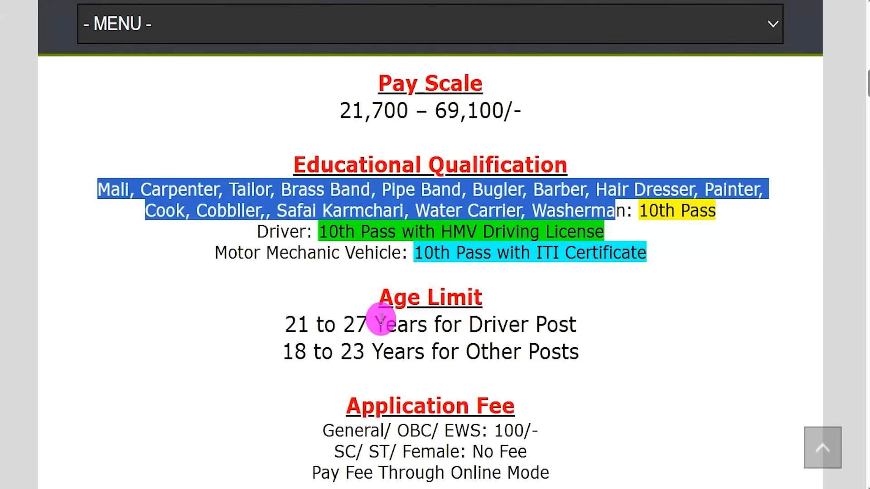
scroll(380, 326, "down", 2)
left_click_drag(339, 381, 525, 384)
left_click(342, 364)
left_click_drag(343, 365, 539, 362)
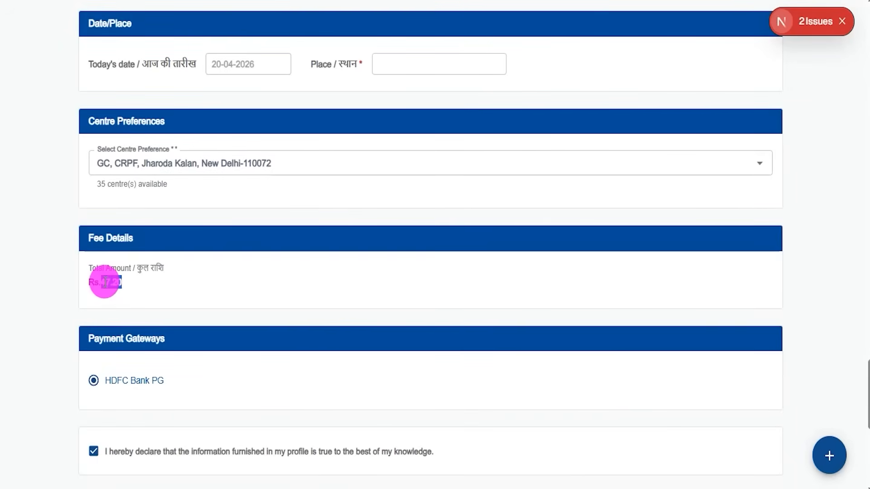
left_click(103, 281)
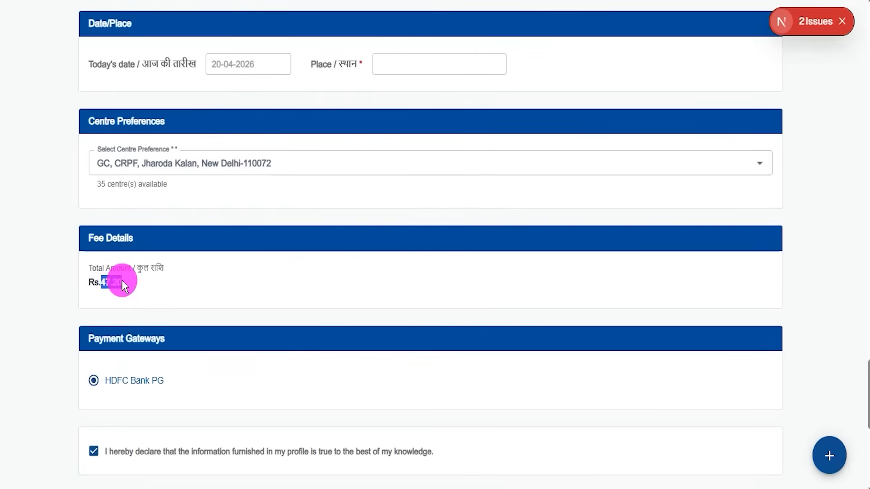
- Keep HDFC Bank PG as the payment gateway, check the profile declaration and proceed to pay the fee
scroll(124, 280, "down", 3)
left_click(94, 247)
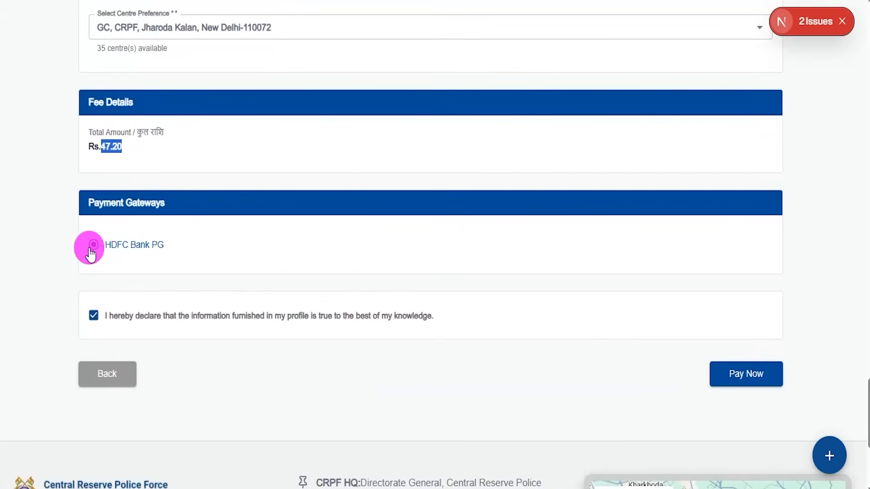
left_click_drag(97, 299, 146, 264)
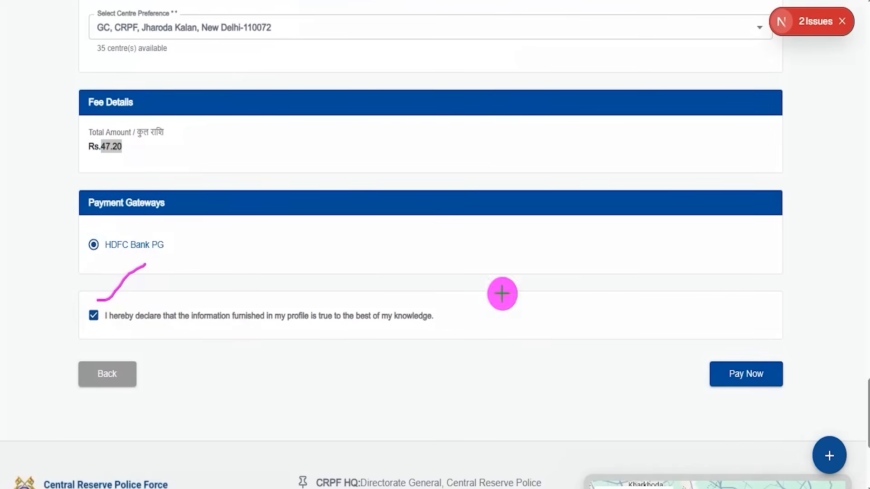
mouse_move(681, 340)
left_mouse_down()
mouse_move(796, 379)
mouse_move(804, 406)
left_mouse_up()
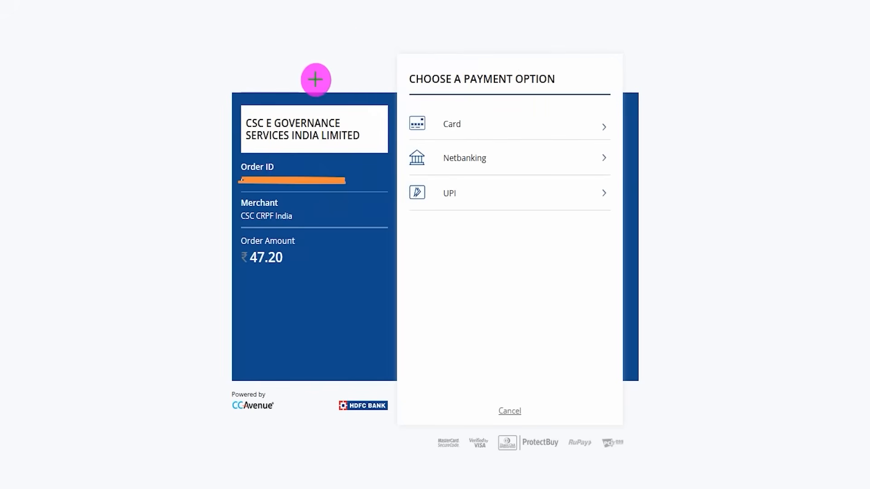
- Review the Card, Netbanking and UPI payment options and choose UPI
left_click_drag(362, 31, 327, 83)
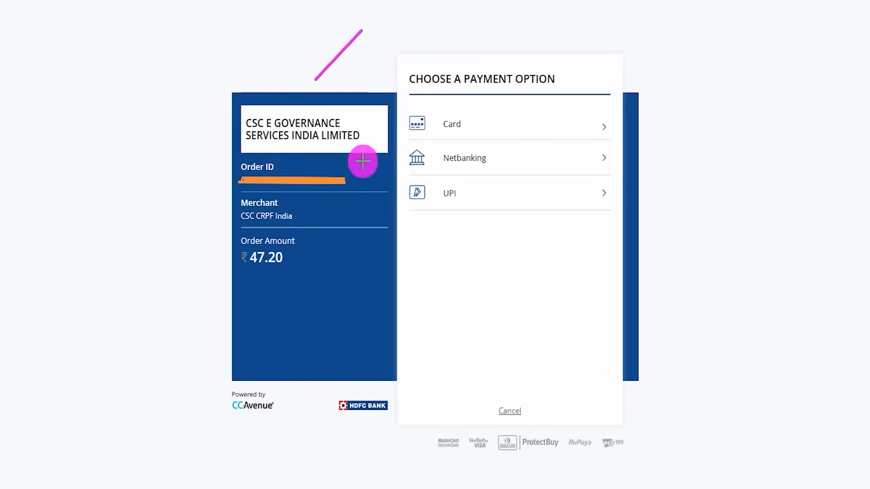
mouse_move(481, 128)
left_mouse_down()
mouse_move(495, 125)
mouse_move(516, 96)
left_mouse_up()
left_click_drag(507, 165, 539, 121)
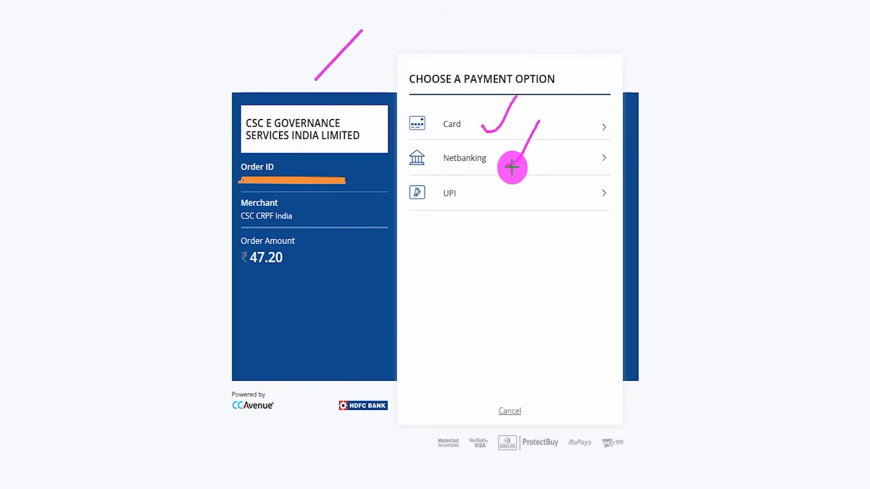
left_click_drag(492, 192, 524, 165)
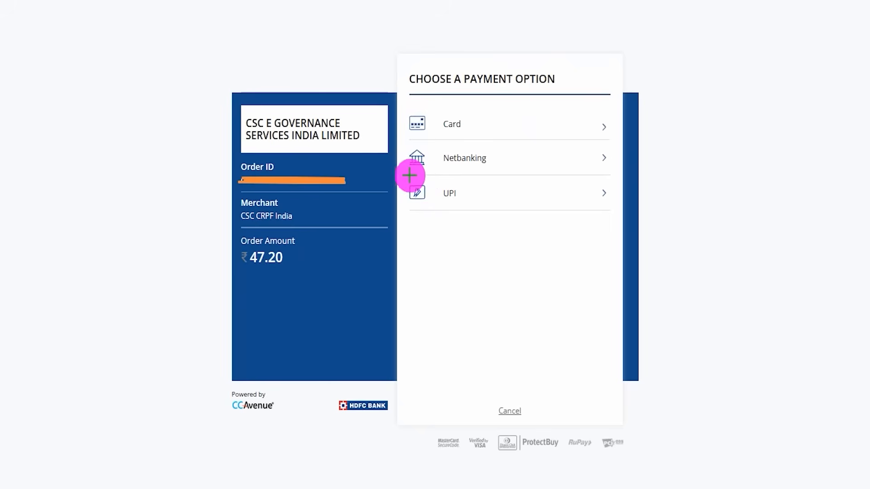
mouse_move(400, 176)
left_mouse_down()
mouse_move(532, 206)
mouse_move(618, 214)
left_mouse_up()
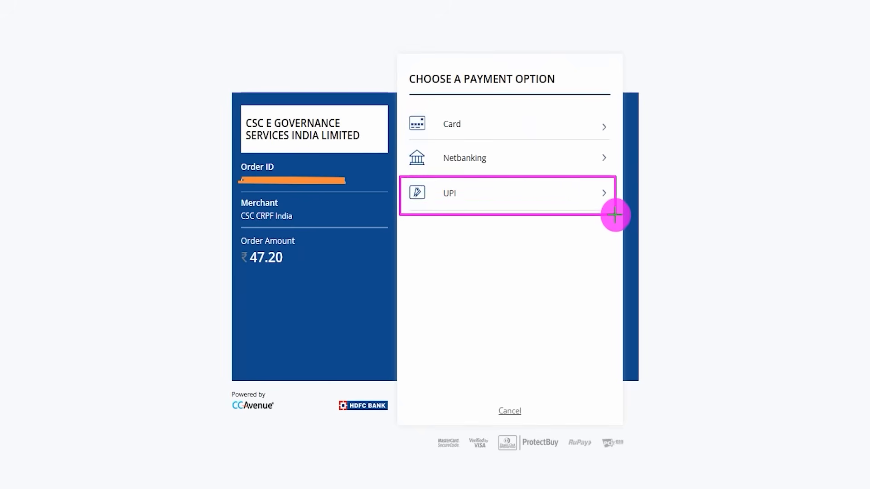
left_click(567, 199)
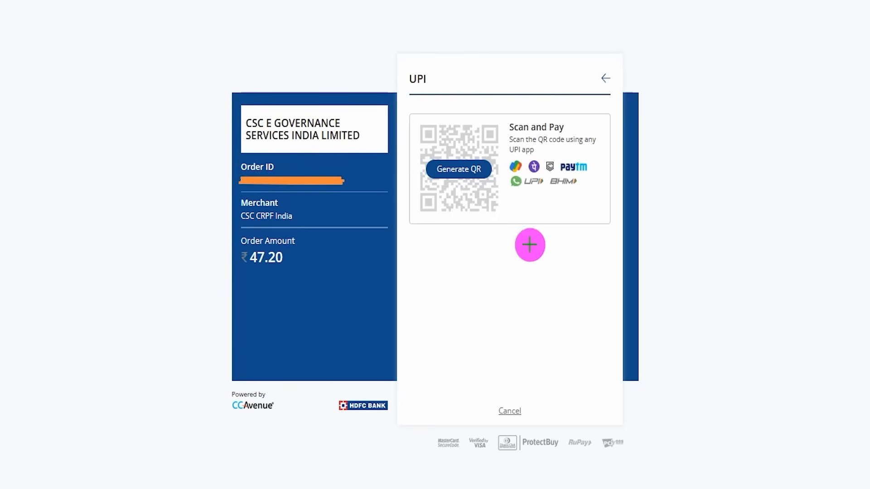
- Examine the UPI payment page's QR code generation and Scan and Pay options
left_click_drag(497, 87, 537, 42)
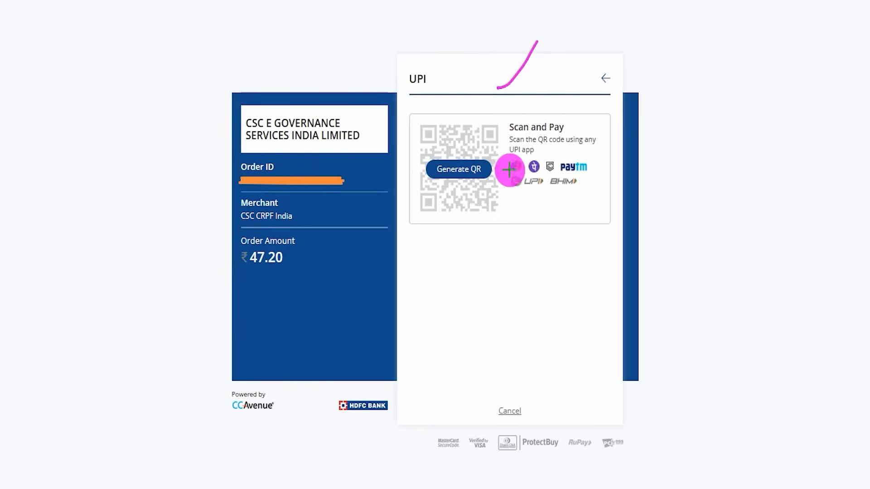
left_click_drag(493, 171, 525, 144)
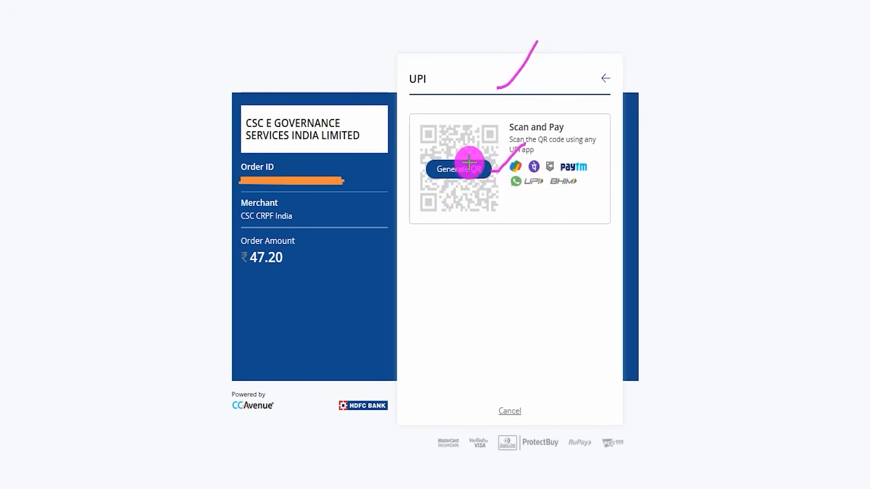
left_click_drag(471, 133, 485, 96)
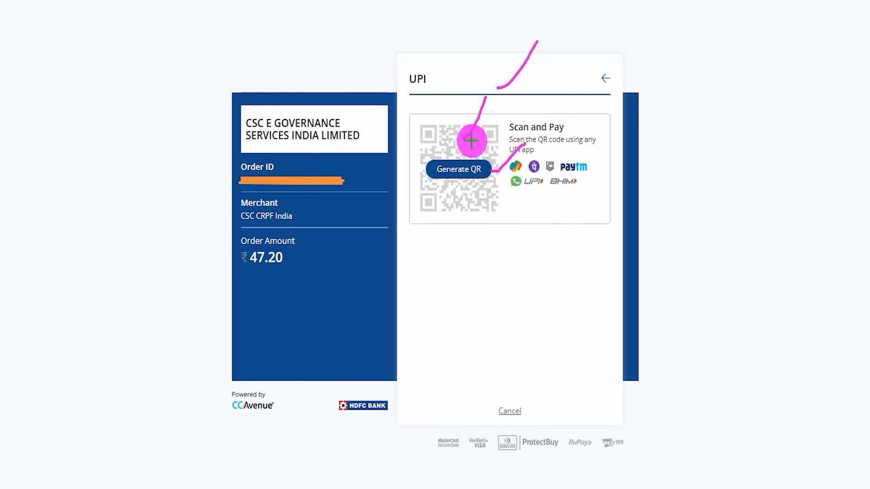
left_click_drag(490, 209, 528, 161)
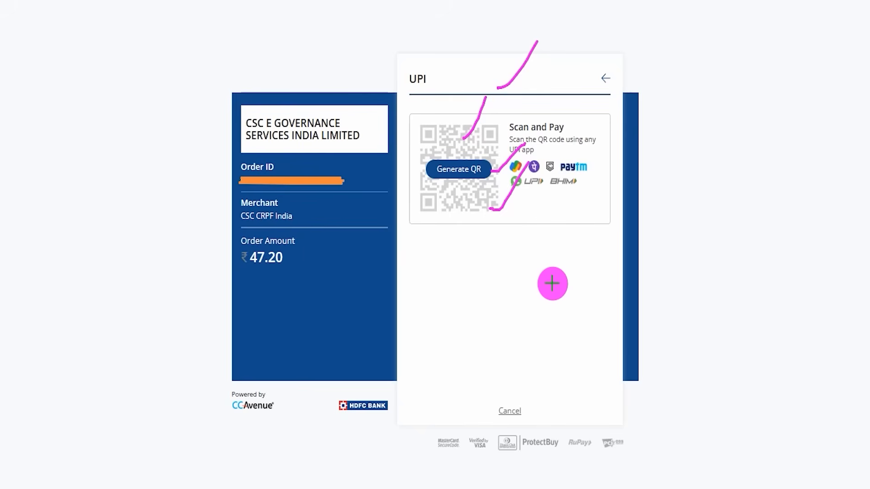
left_click_drag(493, 264, 544, 208)
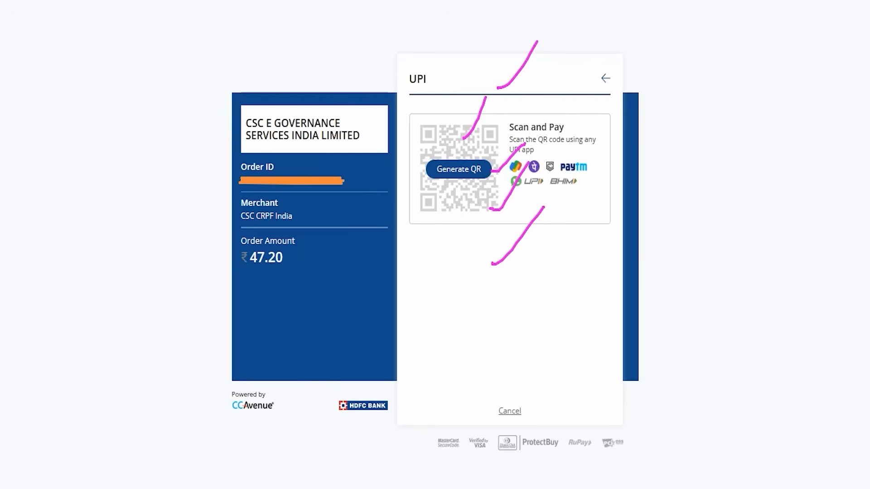
left_click_drag(559, 293, 605, 246)
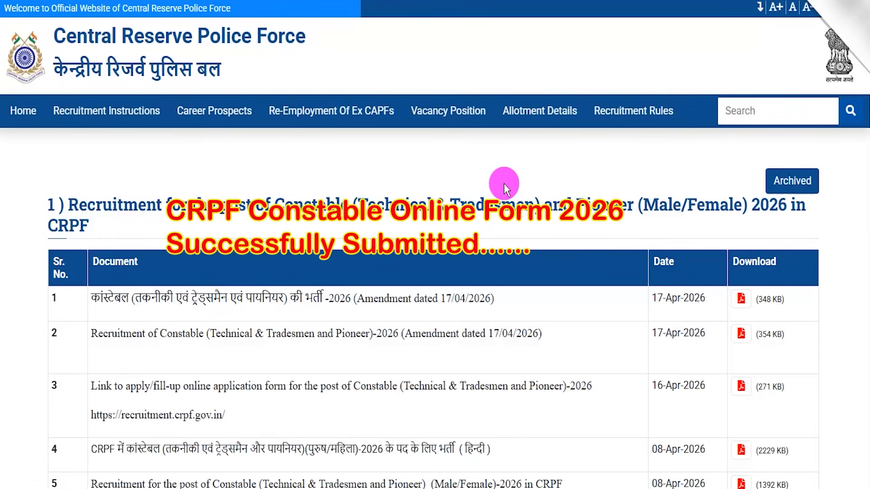
scroll(640, 262, "down", 6)
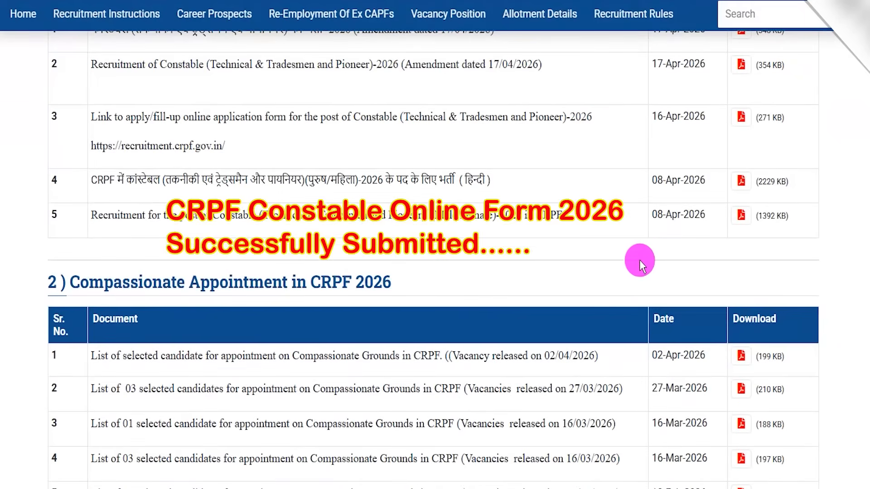
scroll(634, 285, "up", 6)
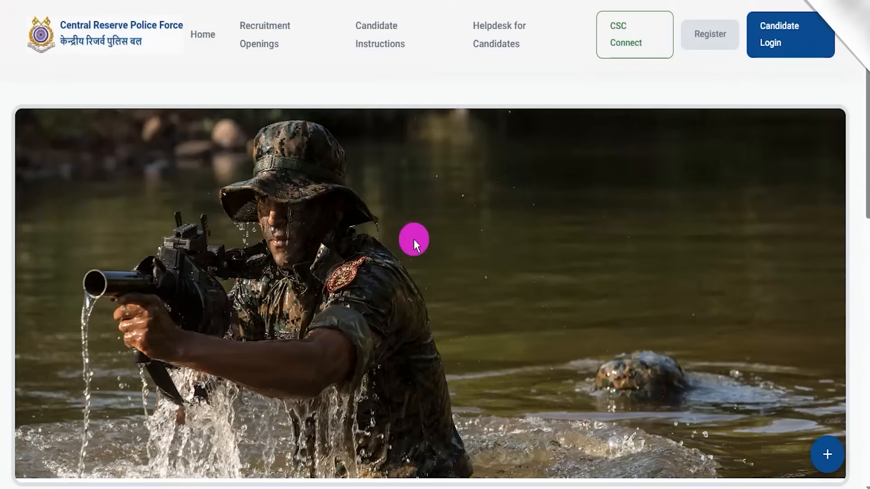
scroll(526, 297, "down", 2)
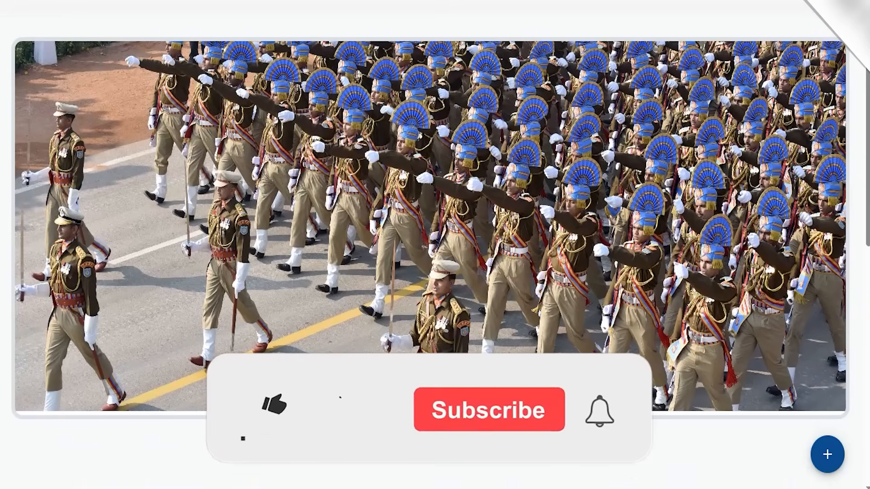